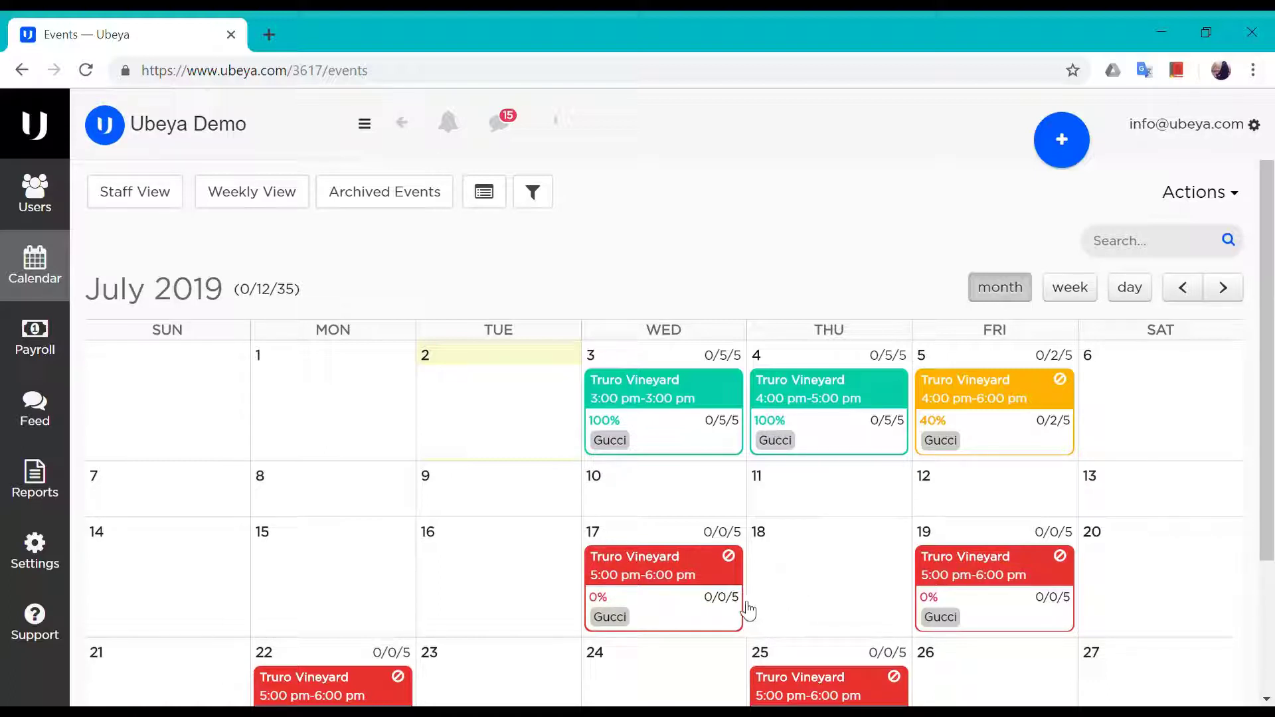
pyautogui.moveTo(745, 607)
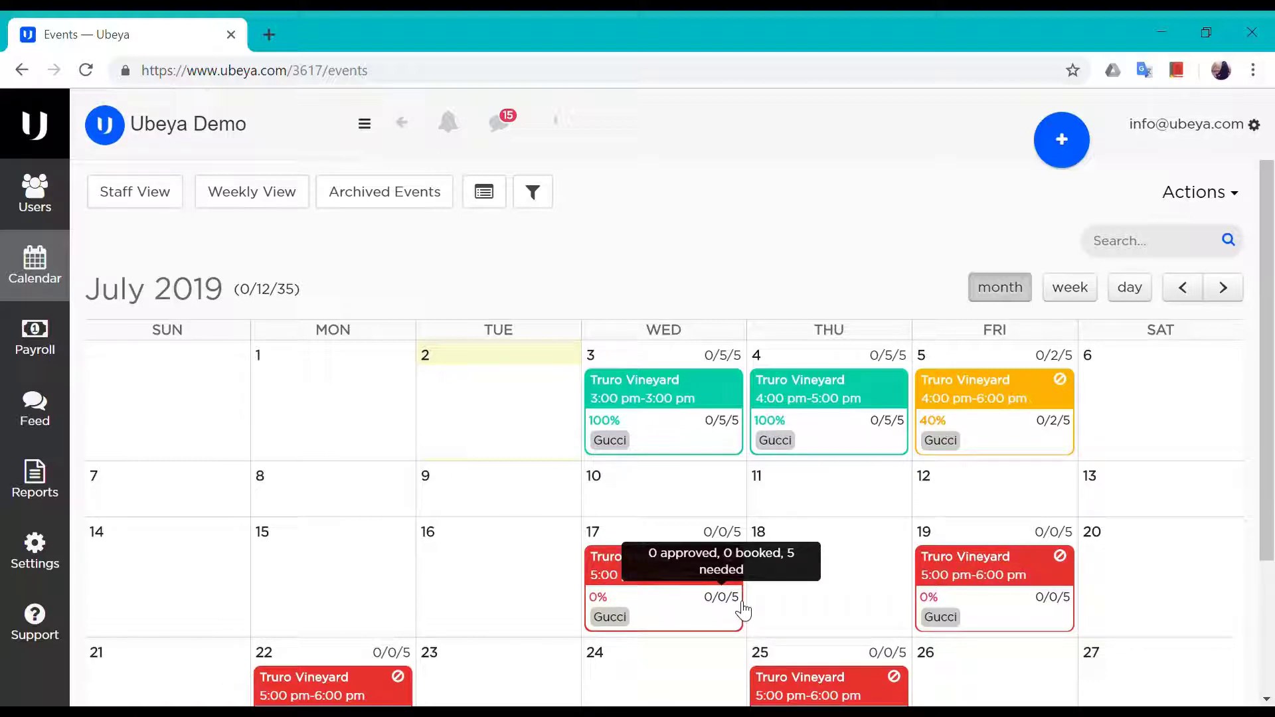
pyautogui.moveTo(1008, 382)
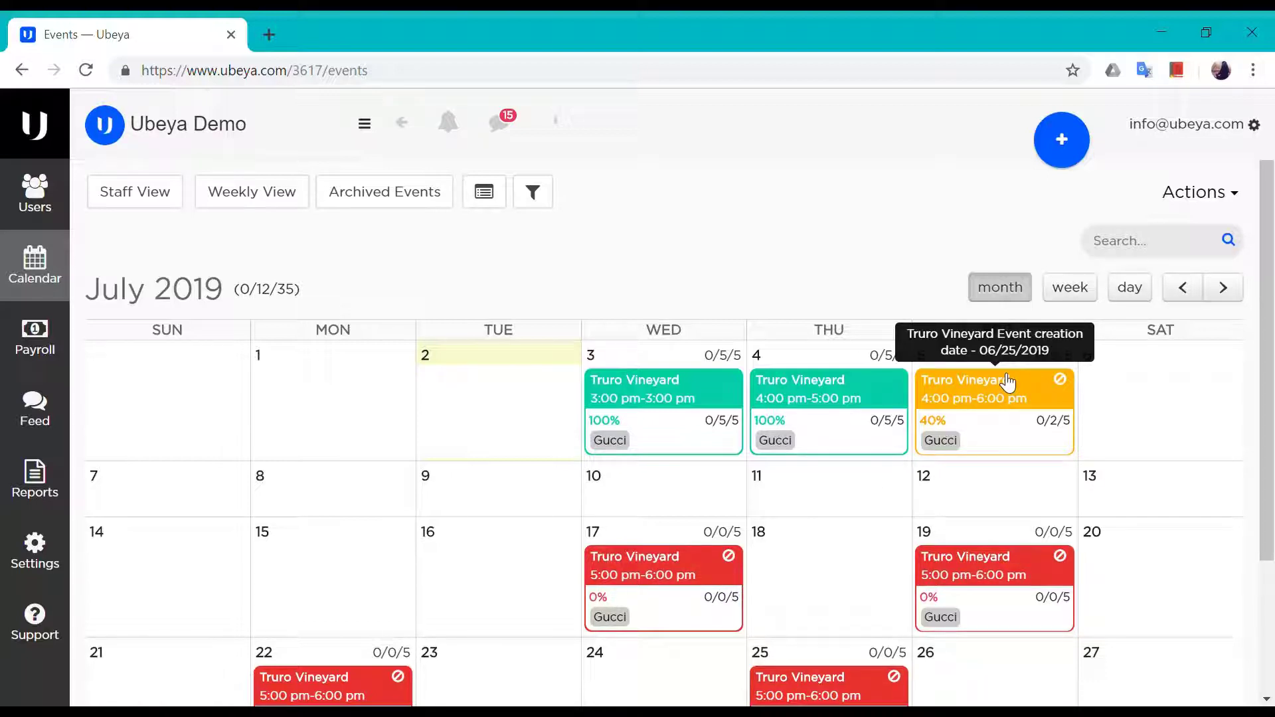
pyautogui.moveTo(1063, 433)
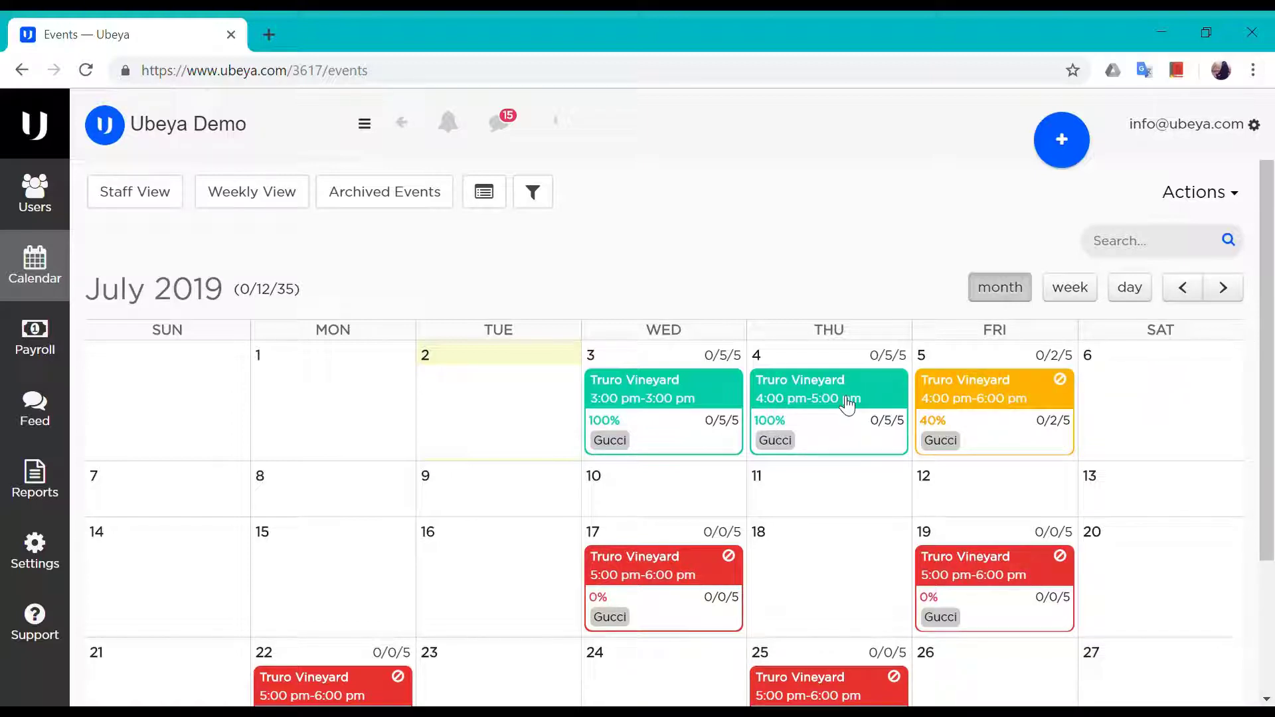
# - Start a new event dated 07-02-2019 with Barclays Center as its location
pyautogui.moveTo(893, 432)
pyautogui.click(1062, 141)
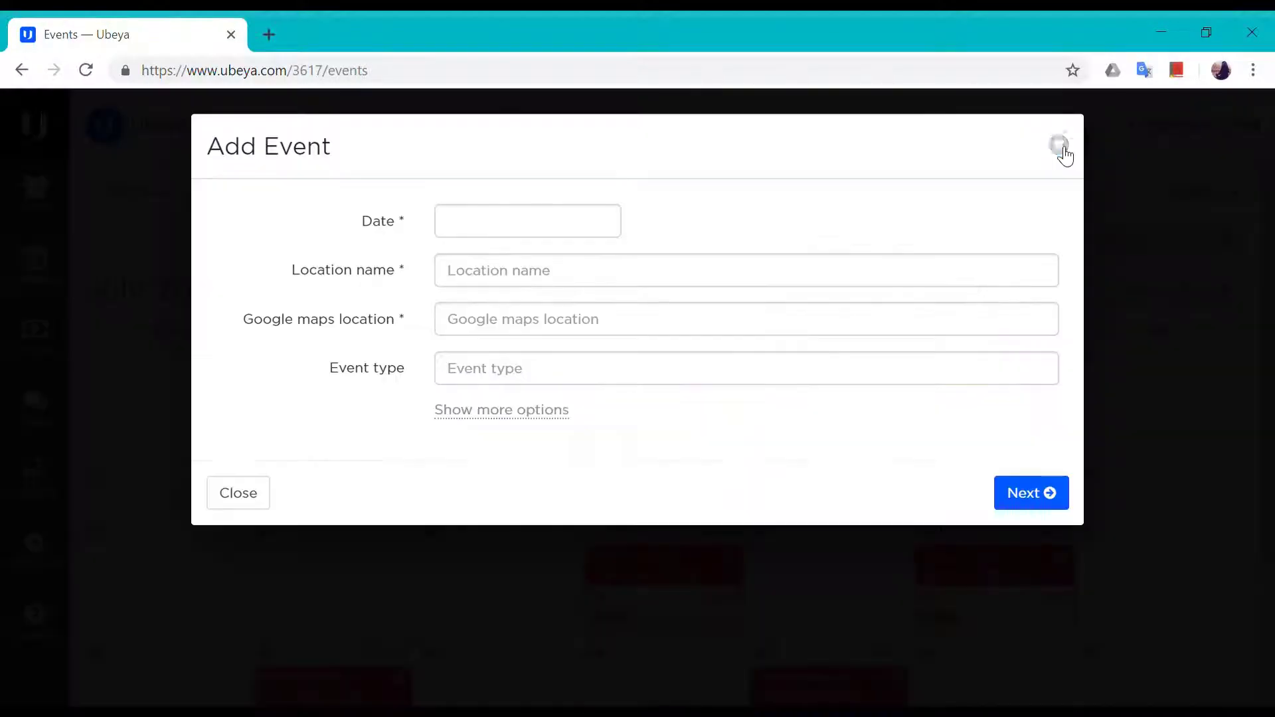
pyautogui.click(507, 234)
pyautogui.click(574, 318)
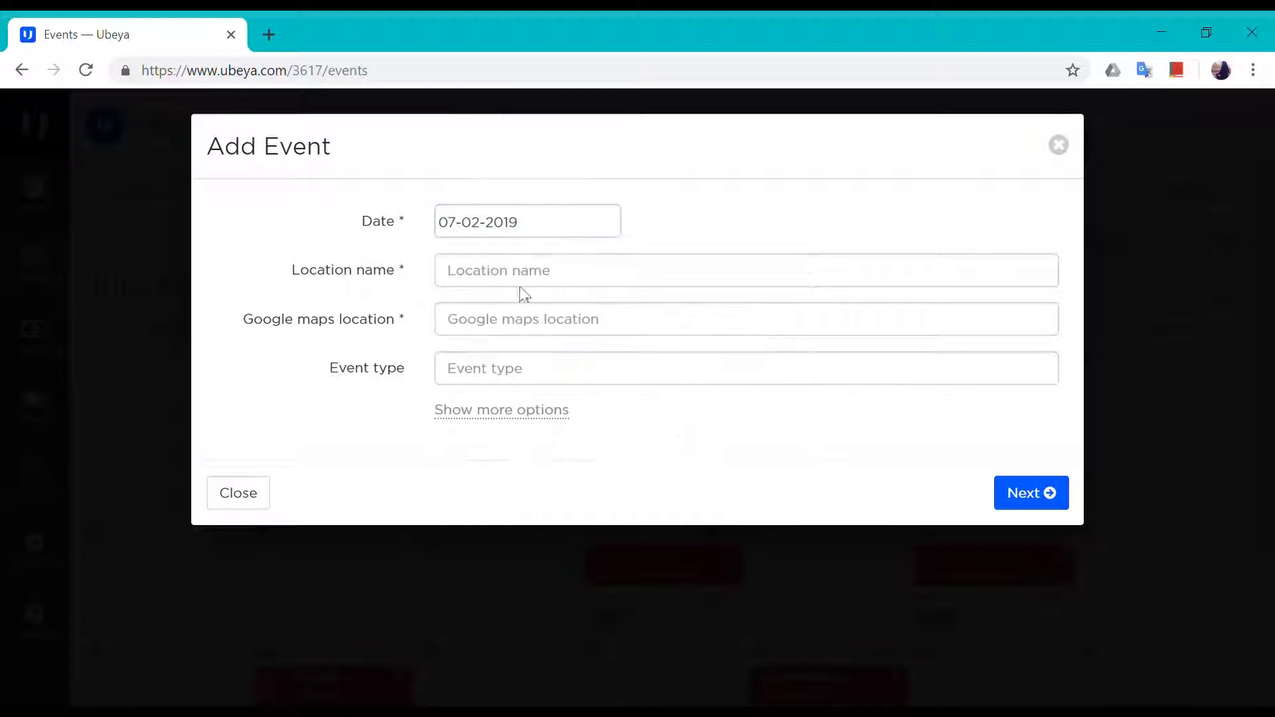
pyautogui.write('b')
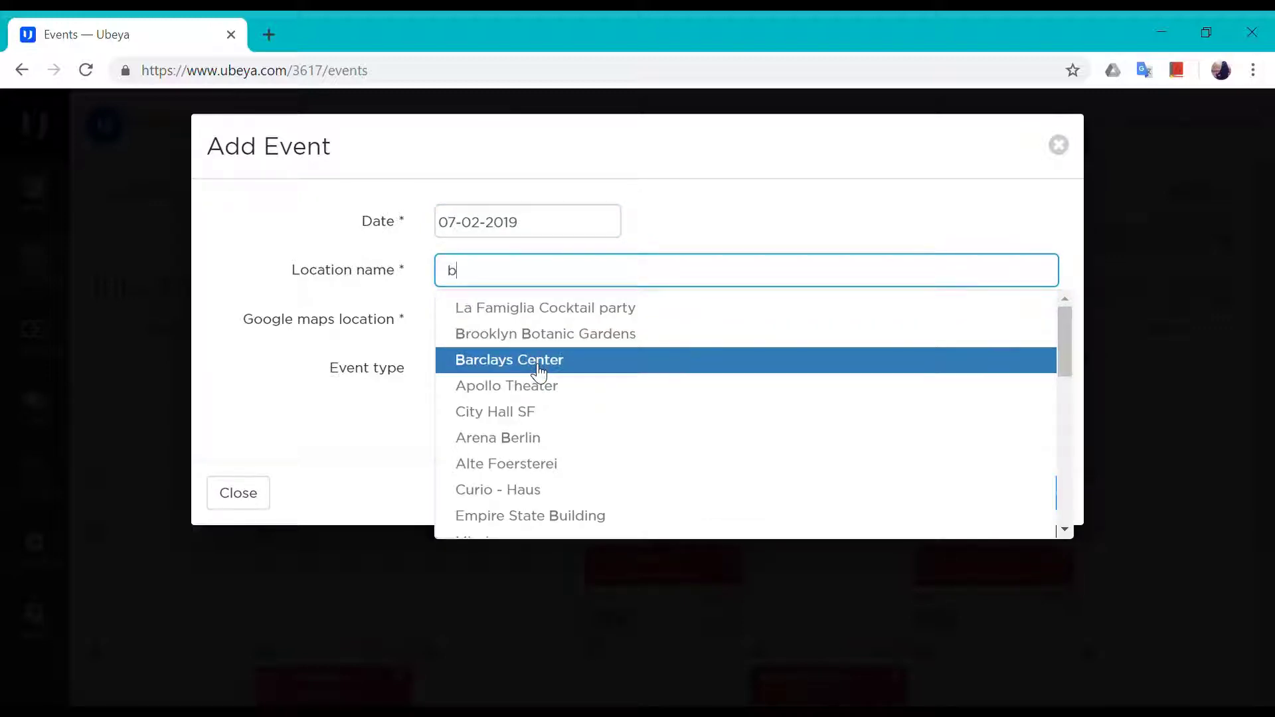
pyautogui.scroll(-8, 692, 393)
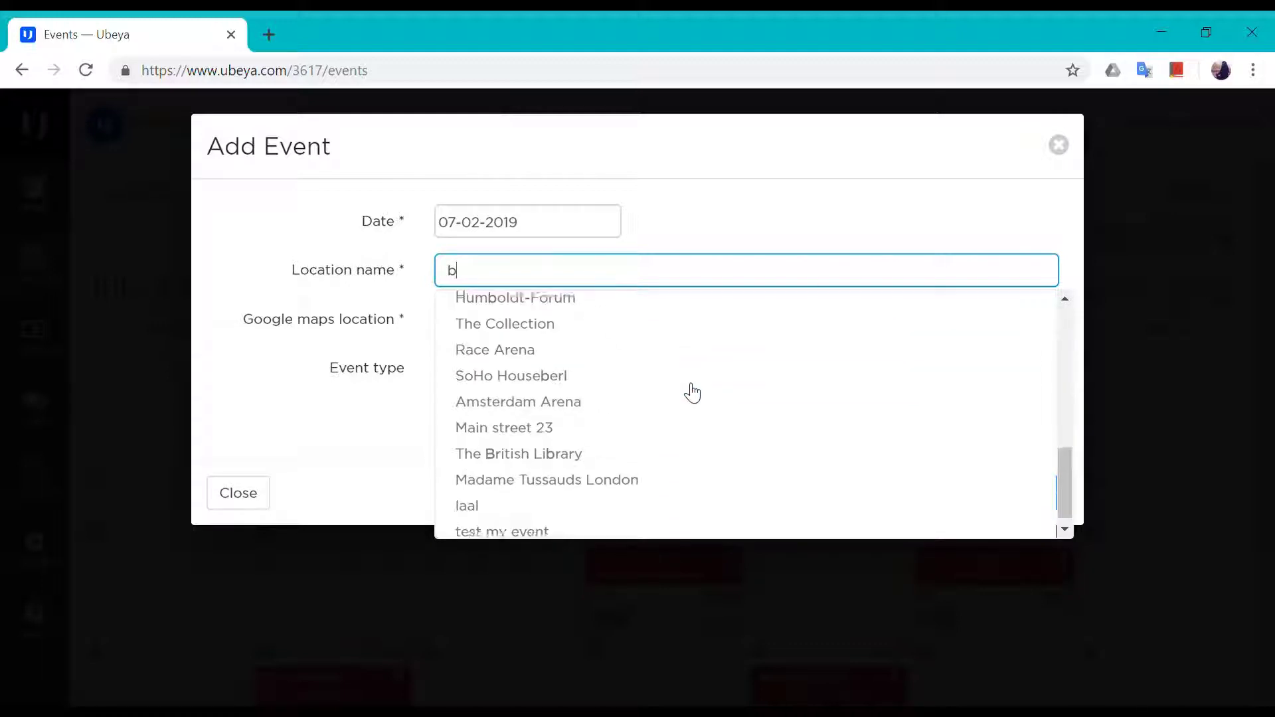
pyautogui.scroll(8, 692, 393)
pyautogui.click(565, 360)
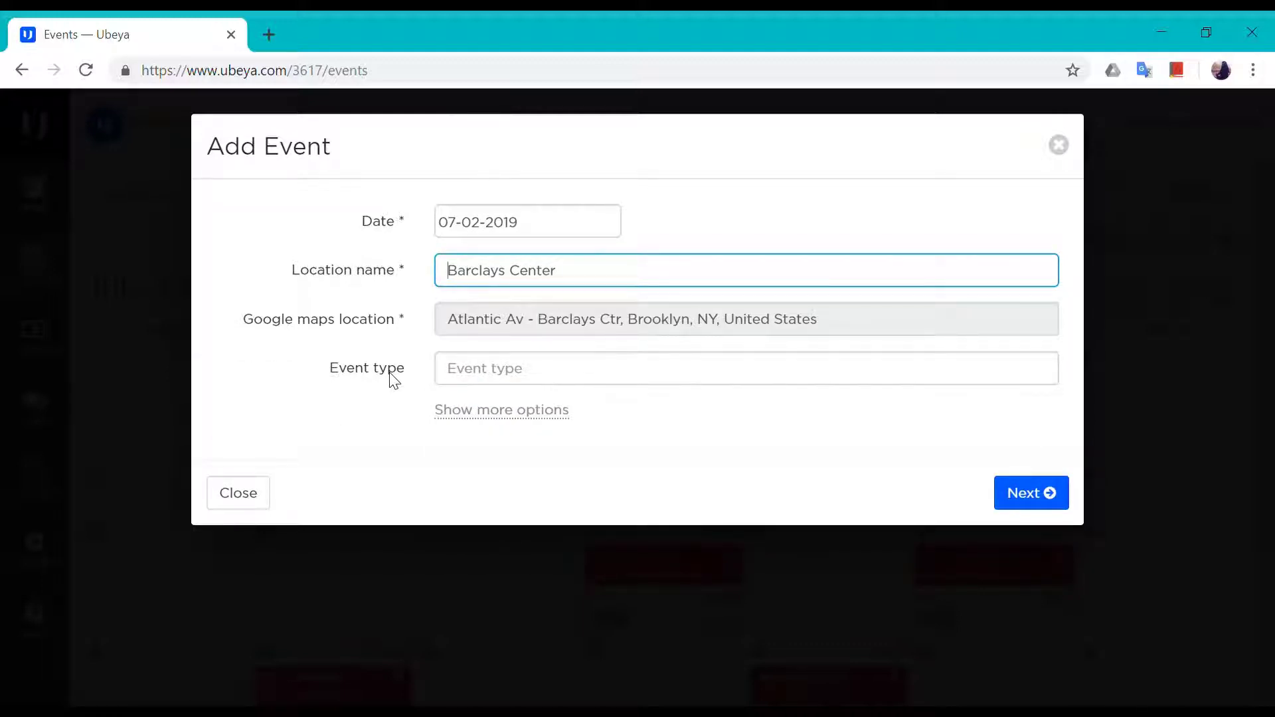
# - Set the event type to Conference and, in the additional event options, choose Black tie as the uniform
pyautogui.click(469, 377)
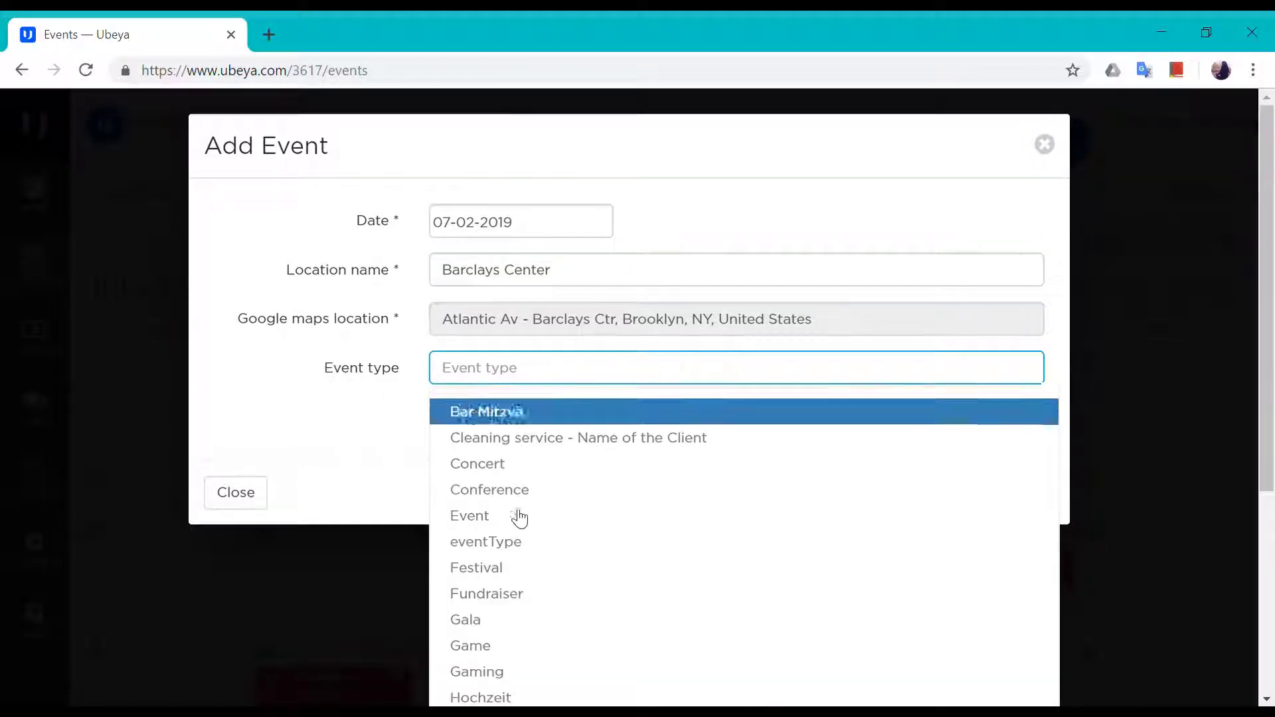
pyautogui.click(494, 489)
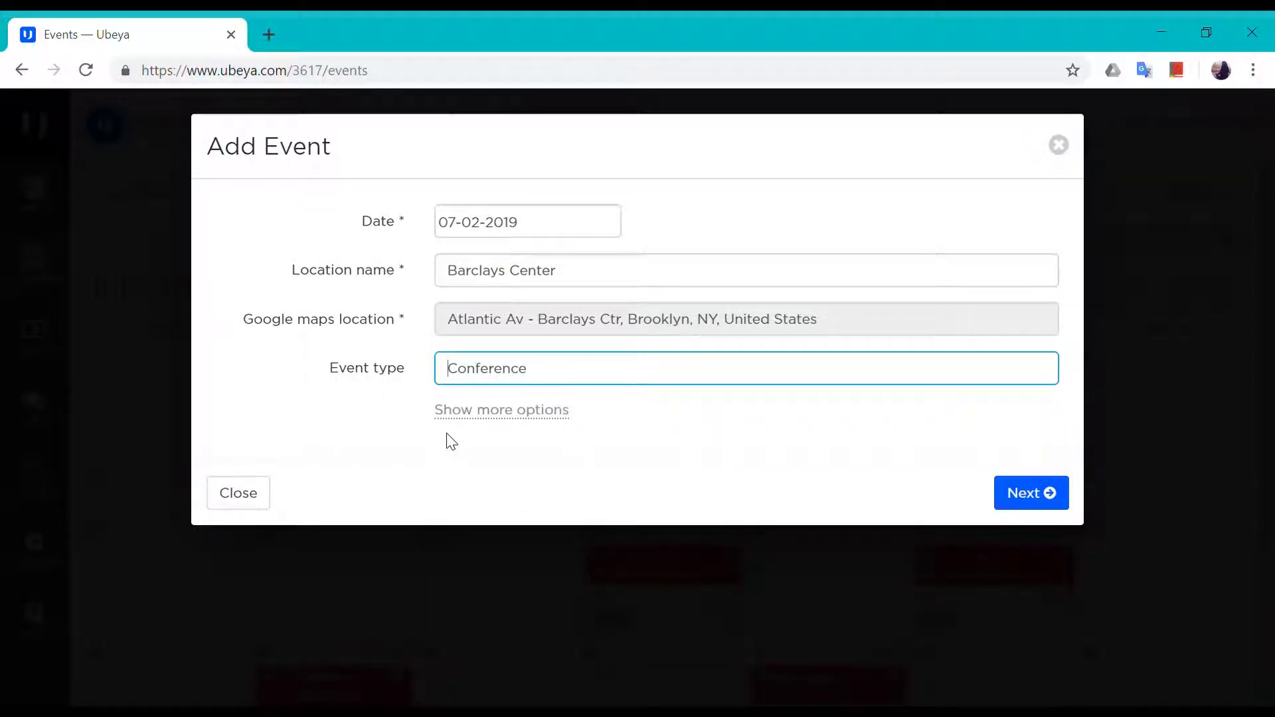
pyautogui.click(490, 414)
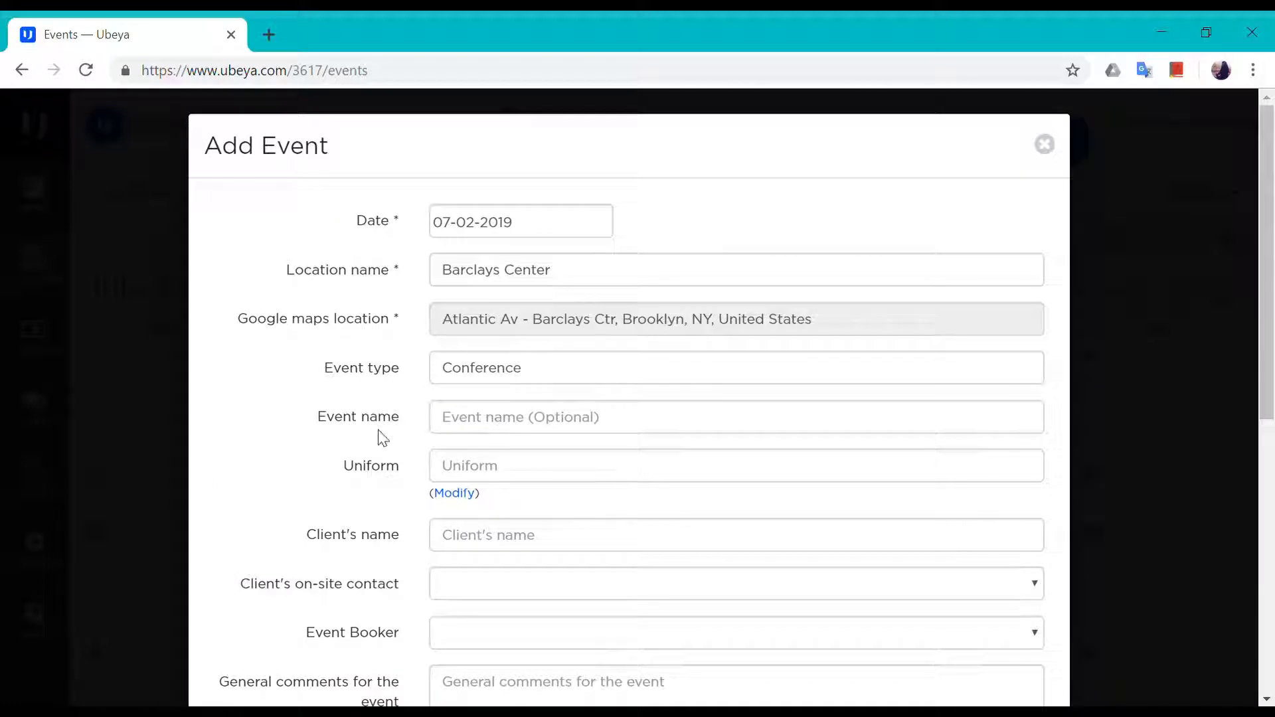
pyautogui.scroll(-2, 380, 429)
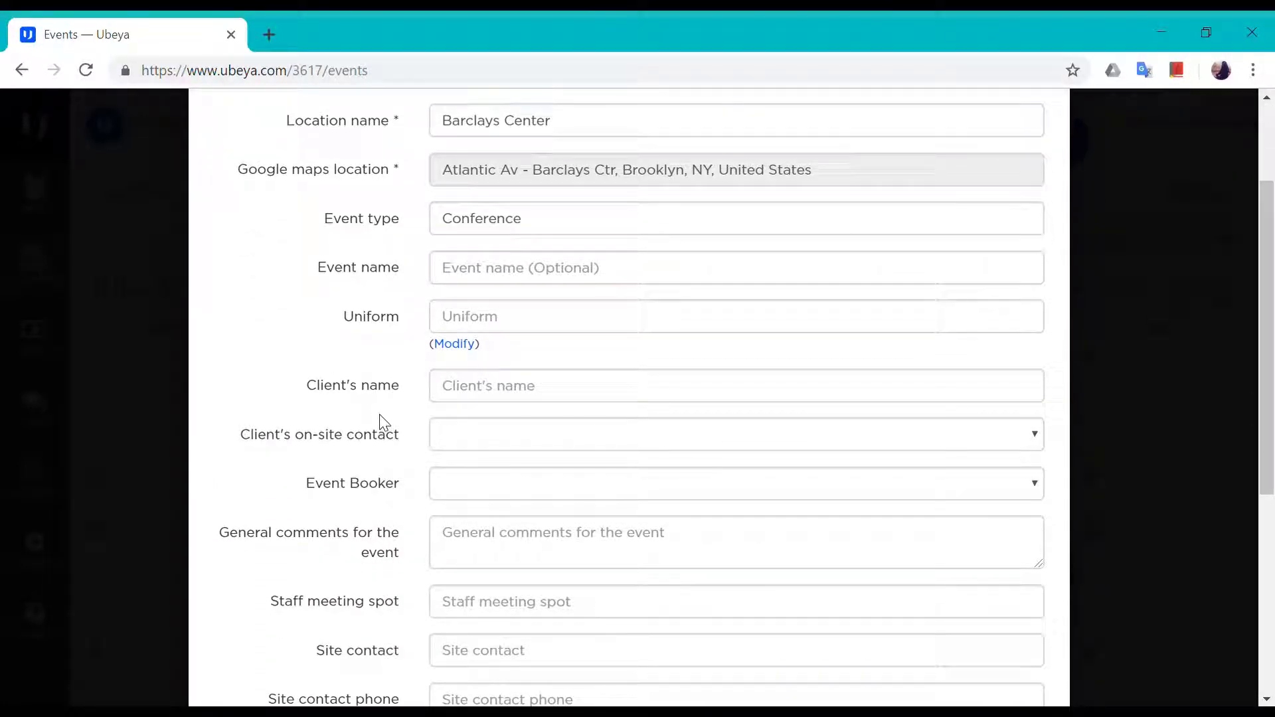
pyautogui.click(506, 326)
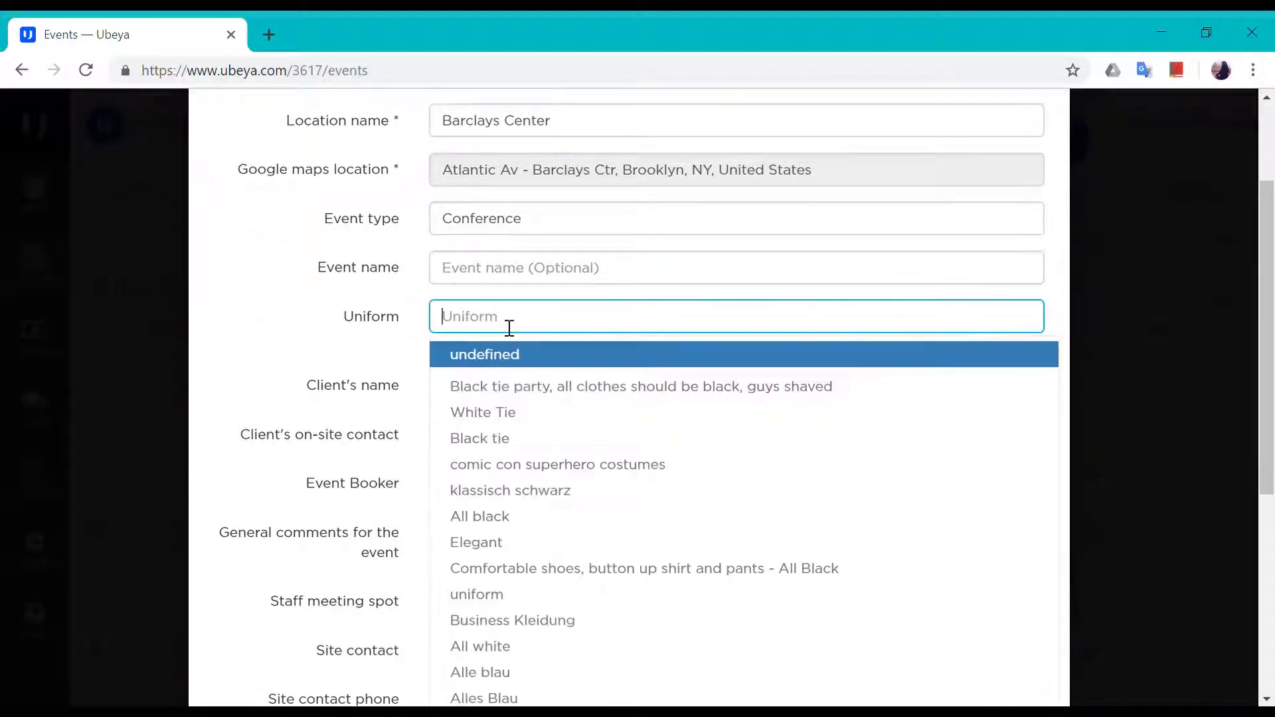
pyautogui.click(533, 437)
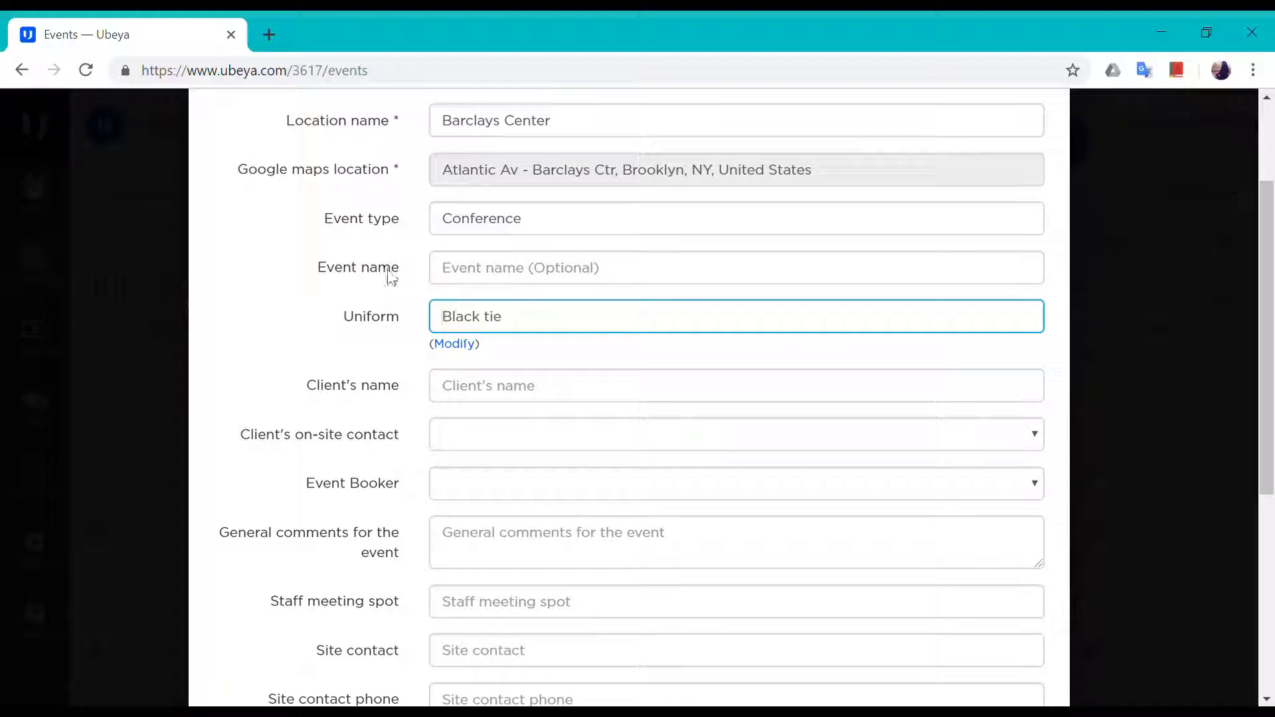
# - Set the client's name to Gucci and select the available e-mail as the client's on-site contact
pyautogui.click(495, 277)
pyautogui.scroll(3, 501, 353)
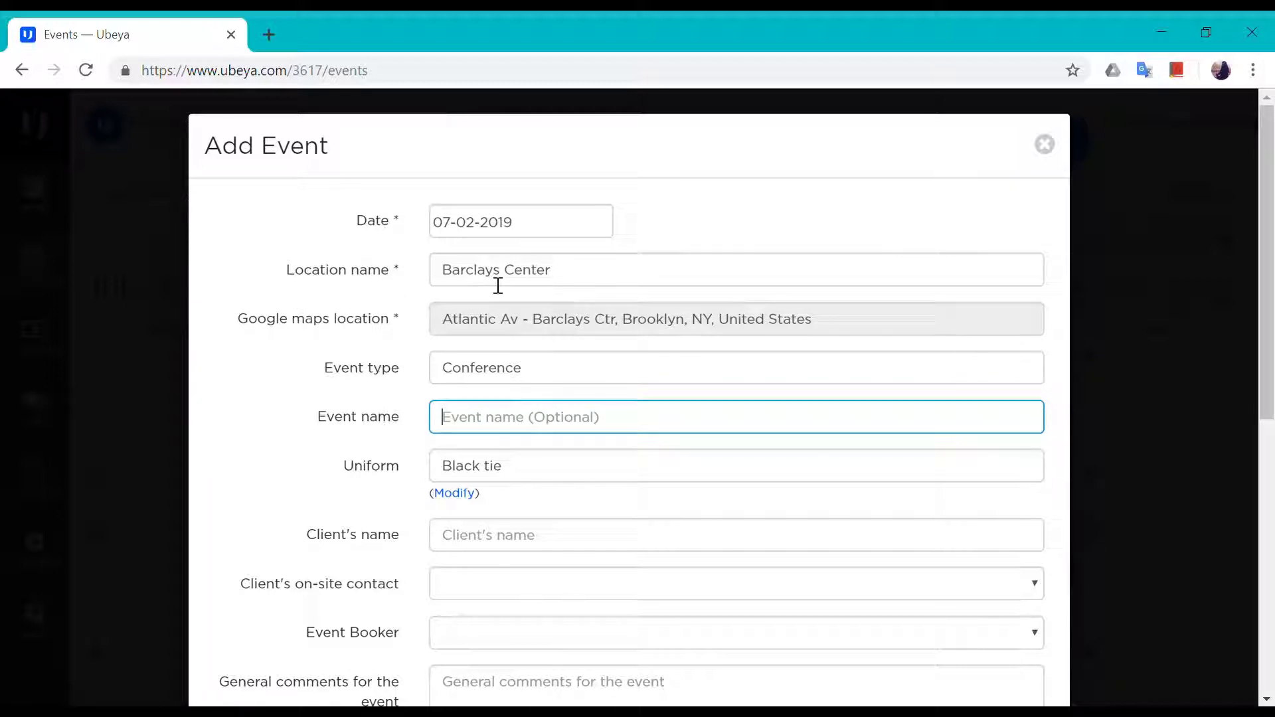
pyautogui.scroll(-1, 312, 534)
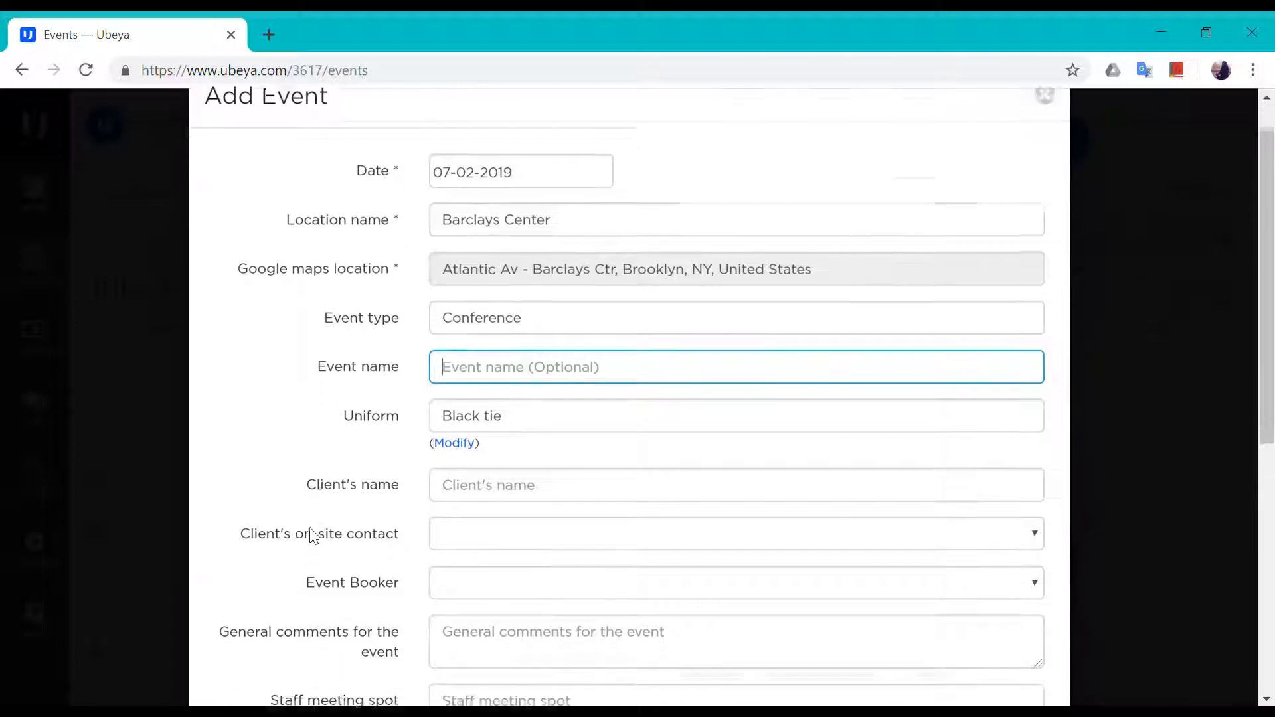
pyautogui.click(467, 479)
pyautogui.click(493, 517)
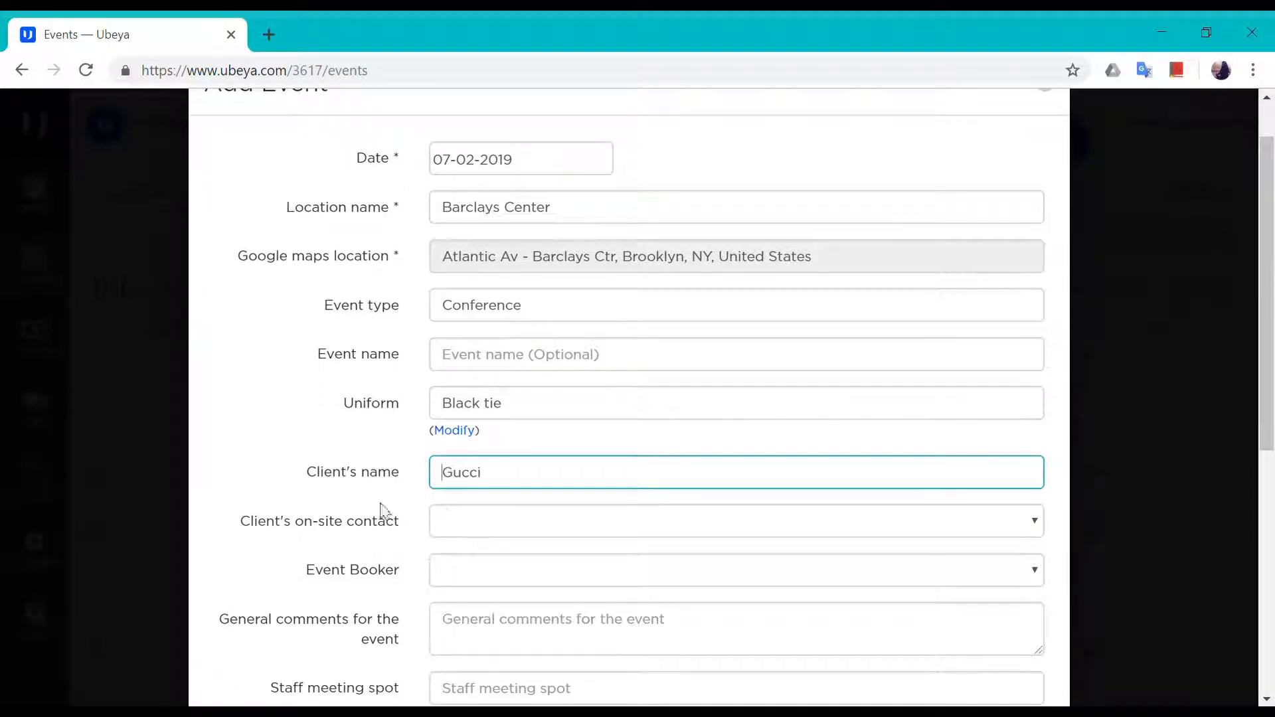
pyautogui.scroll(-1, 380, 508)
pyautogui.click(490, 483)
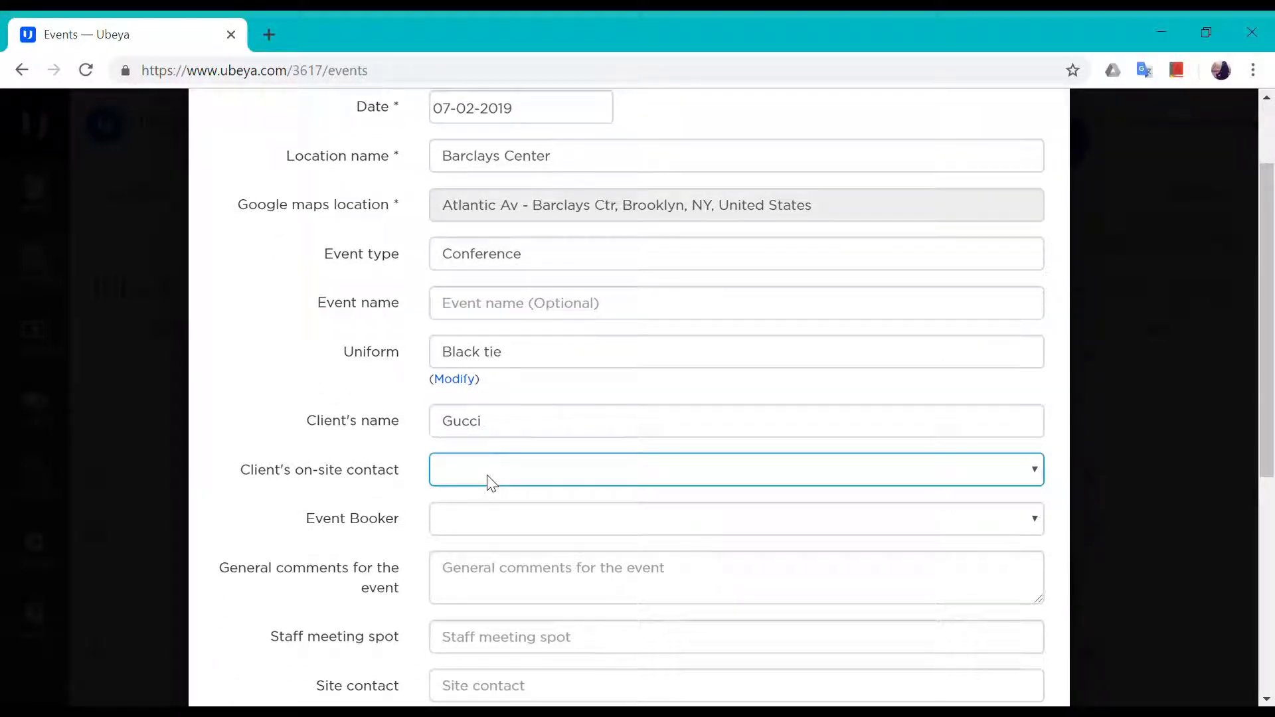
pyautogui.click(500, 532)
# - Examine the optional fields for comments, meeting spot and site contact, plus the admin-only fields for guests, notes and calendar color
pyautogui.scroll(-2, 350, 484)
pyautogui.moveTo(258, 432)
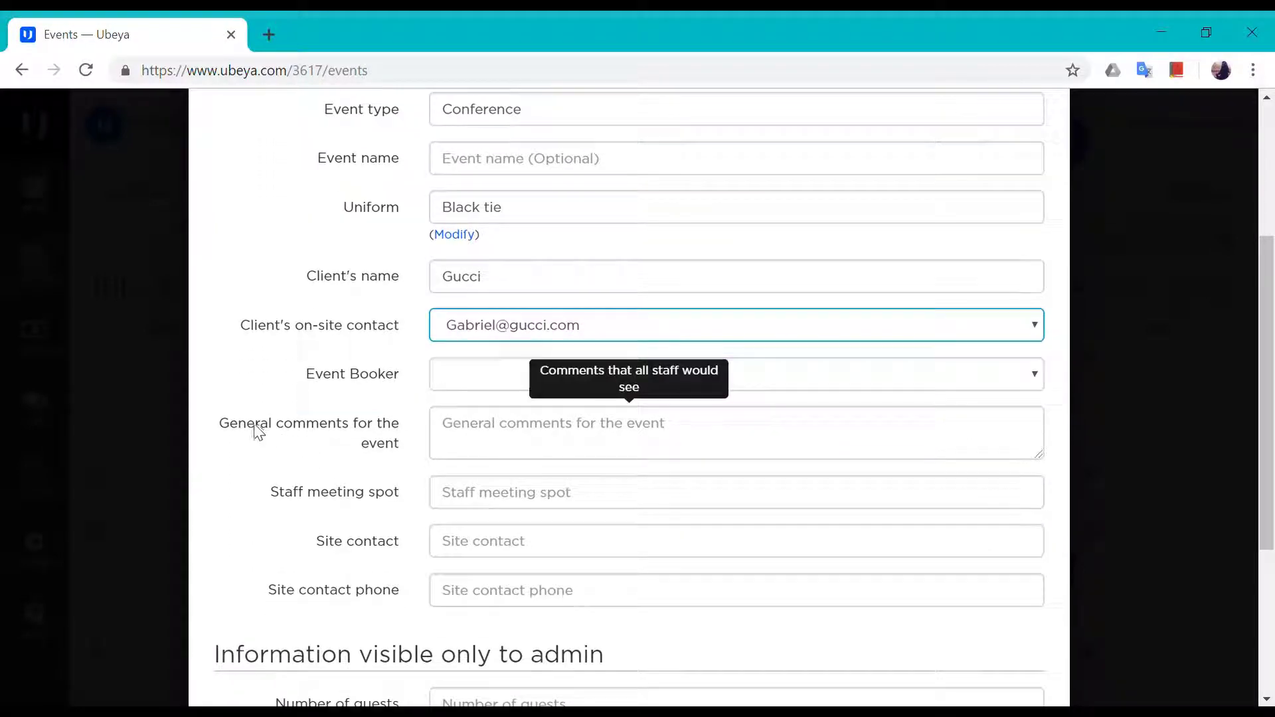
pyautogui.moveTo(259, 432); pyautogui.dragTo(427, 447)
pyautogui.click(462, 447)
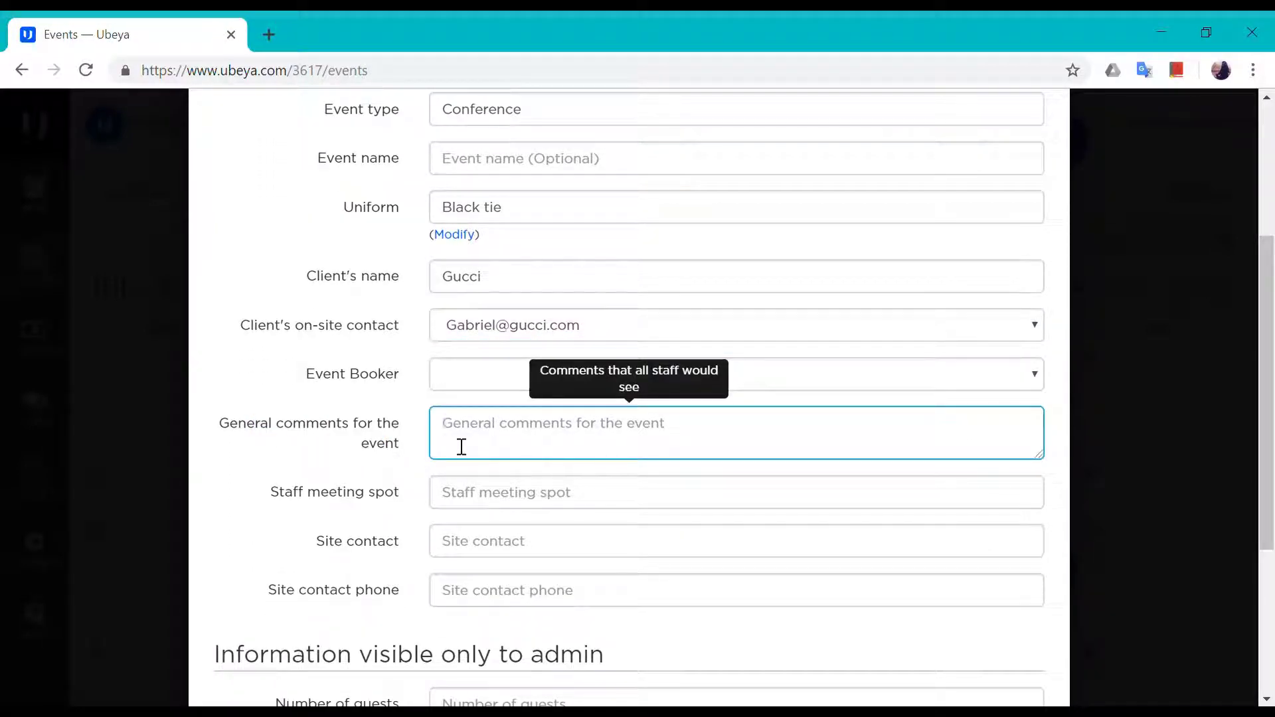
pyautogui.scroll(-1, 297, 492)
pyautogui.moveTo(293, 441); pyautogui.dragTo(382, 447)
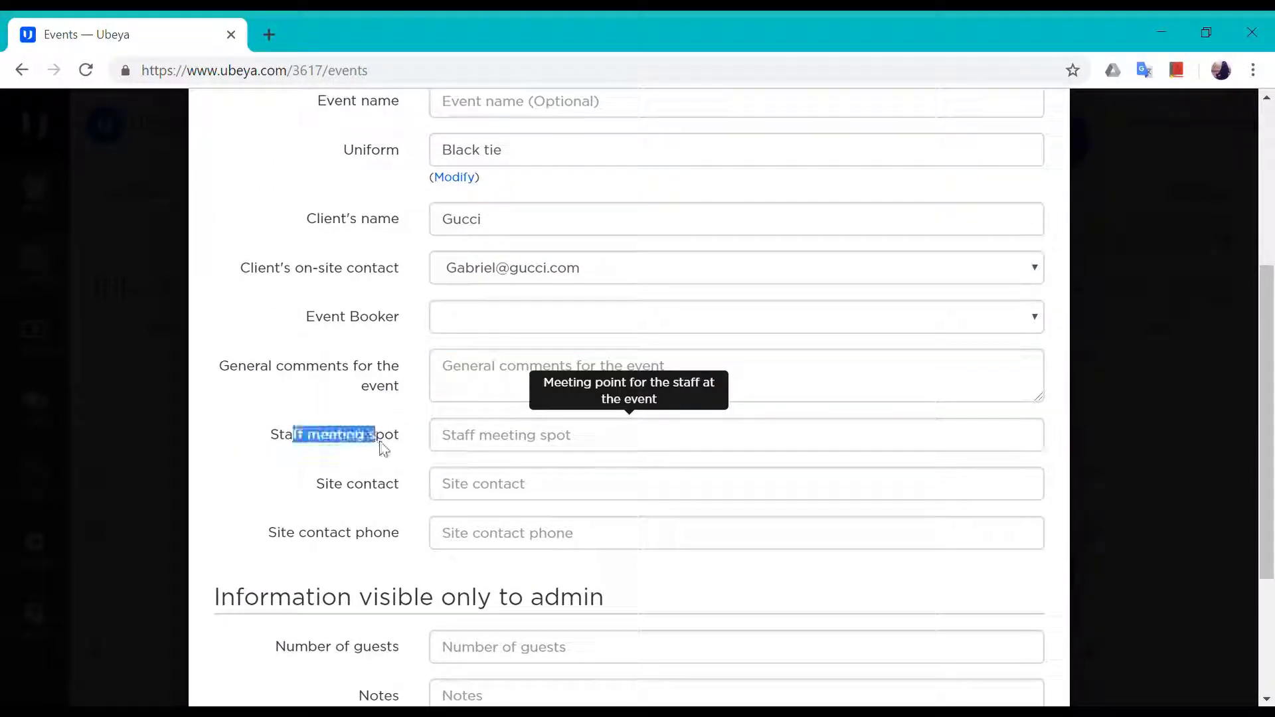
pyautogui.click(470, 485)
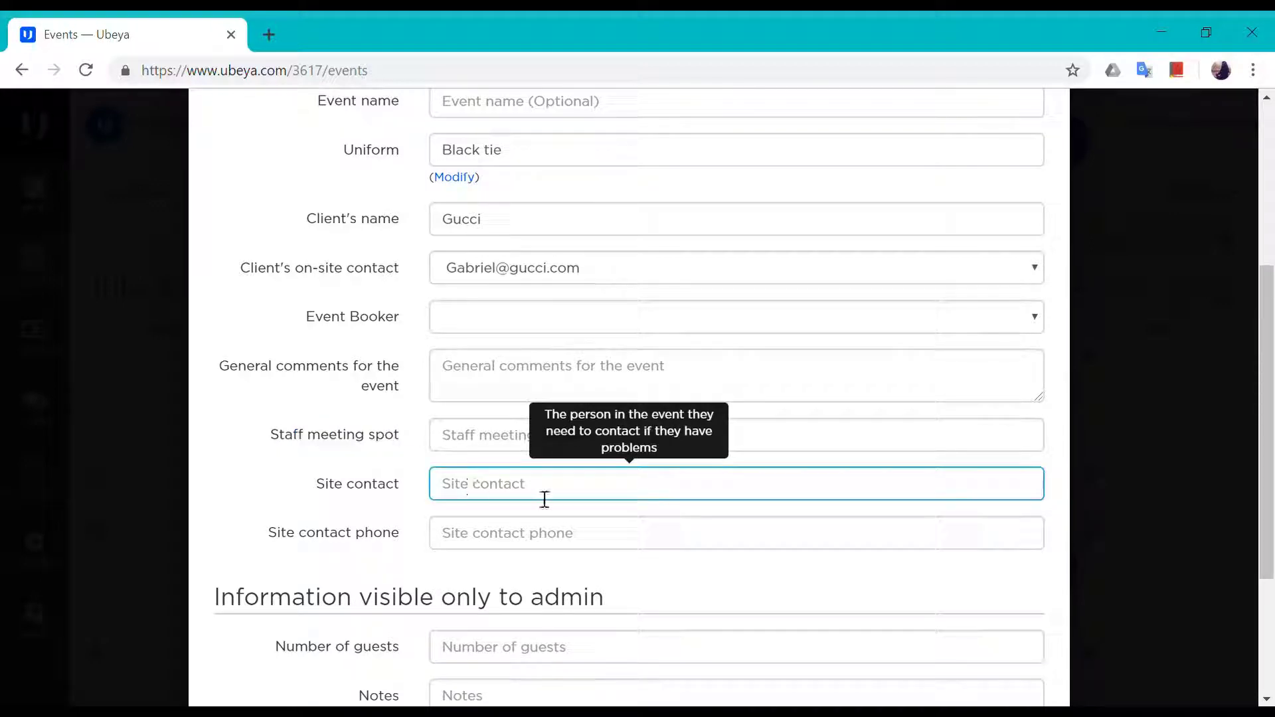
pyautogui.moveTo(341, 496); pyautogui.dragTo(393, 499)
pyautogui.moveTo(294, 535); pyautogui.dragTo(373, 535)
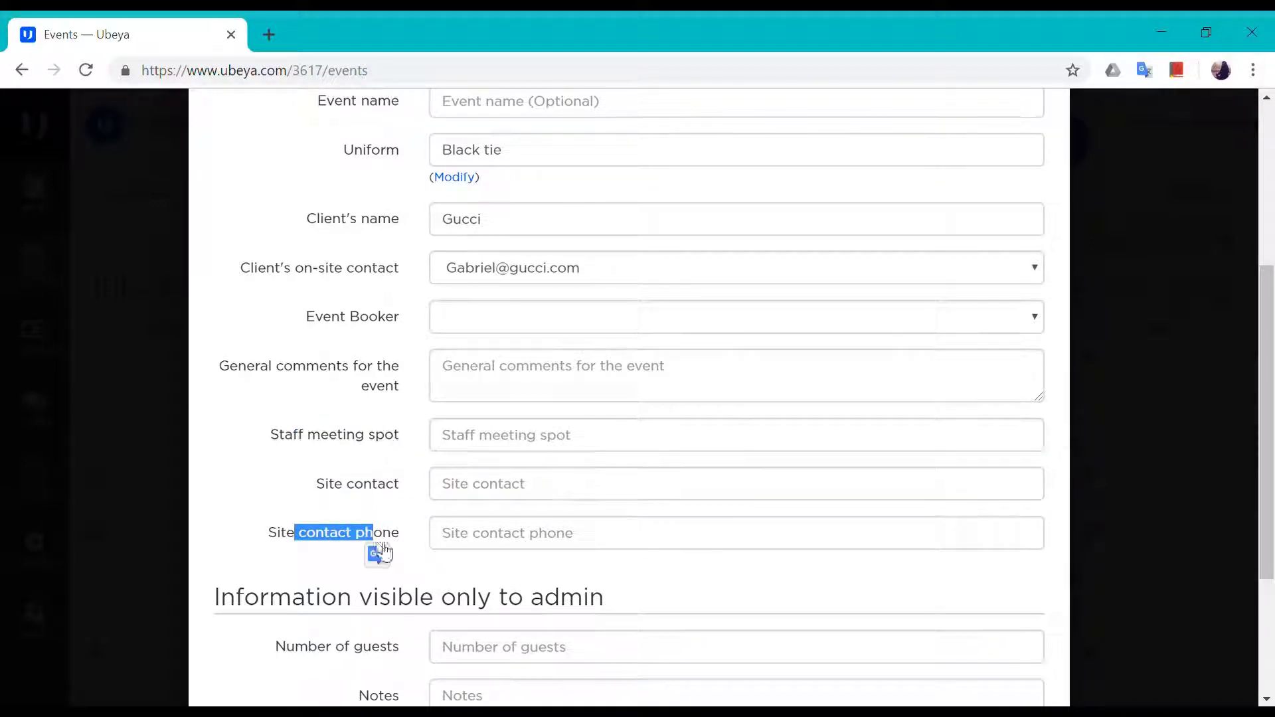
pyautogui.scroll(-3, 378, 531)
pyautogui.click(333, 426)
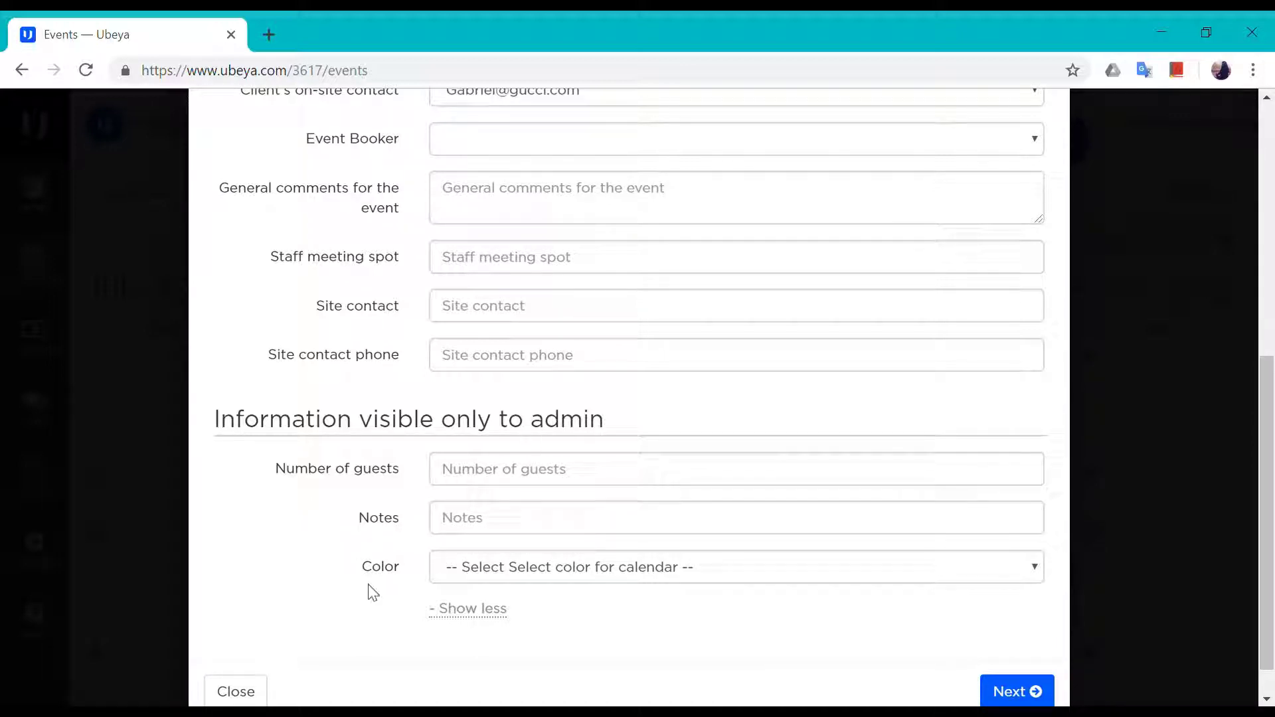
pyautogui.click(477, 566)
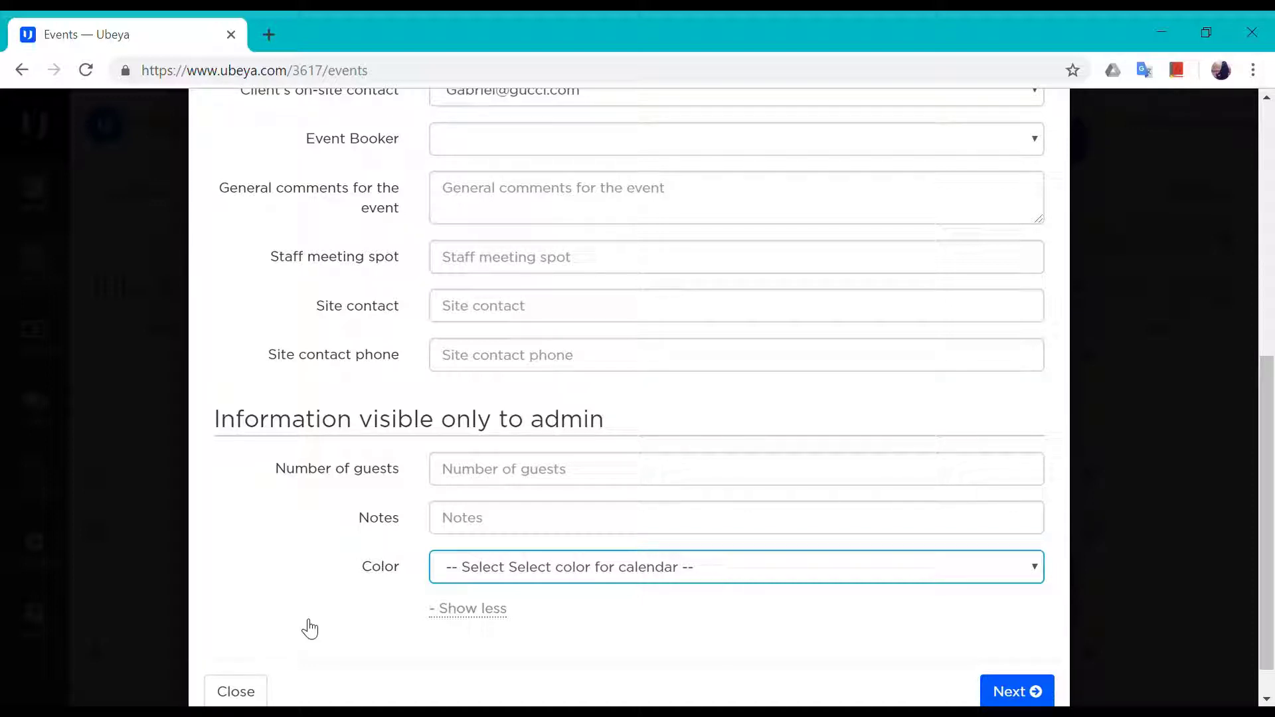
pyautogui.moveTo(555, 504)
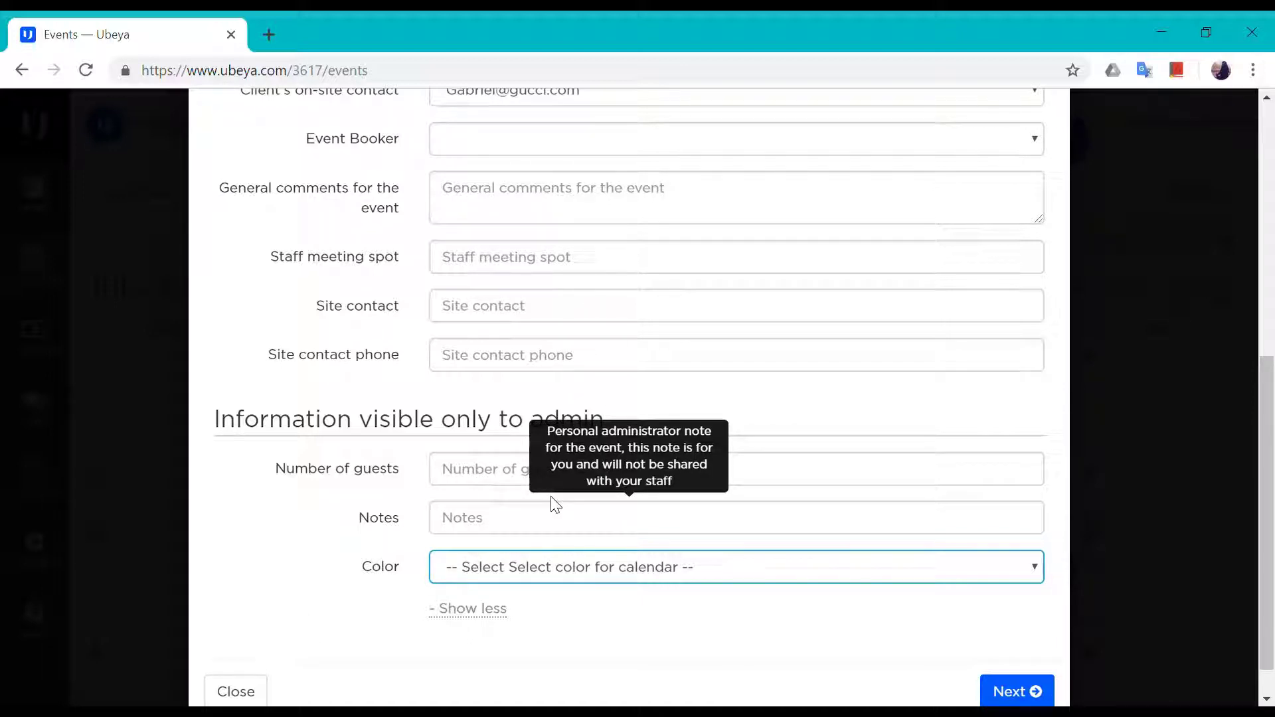
pyautogui.click(659, 634)
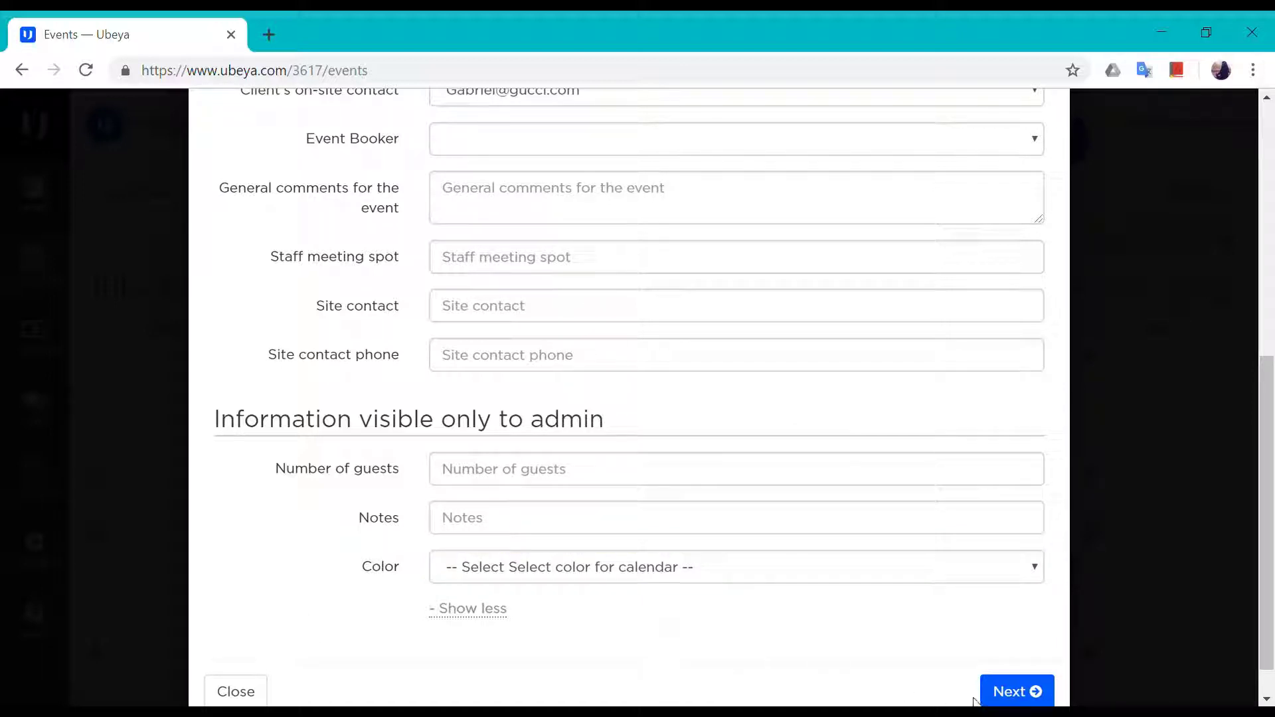
# - Continue to the event's shifts and set the first shift's hours from 10:00 am to 12:00 pm
pyautogui.click(998, 697)
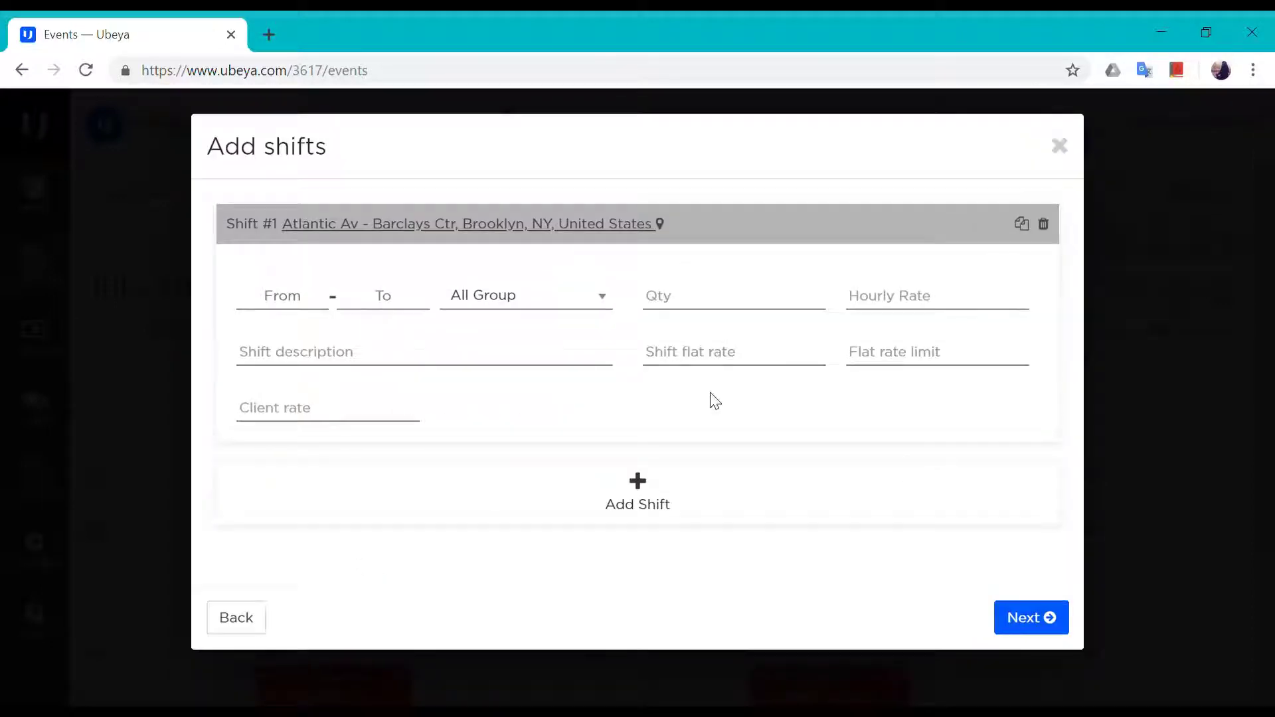
pyautogui.click(330, 311)
pyautogui.click(313, 326)
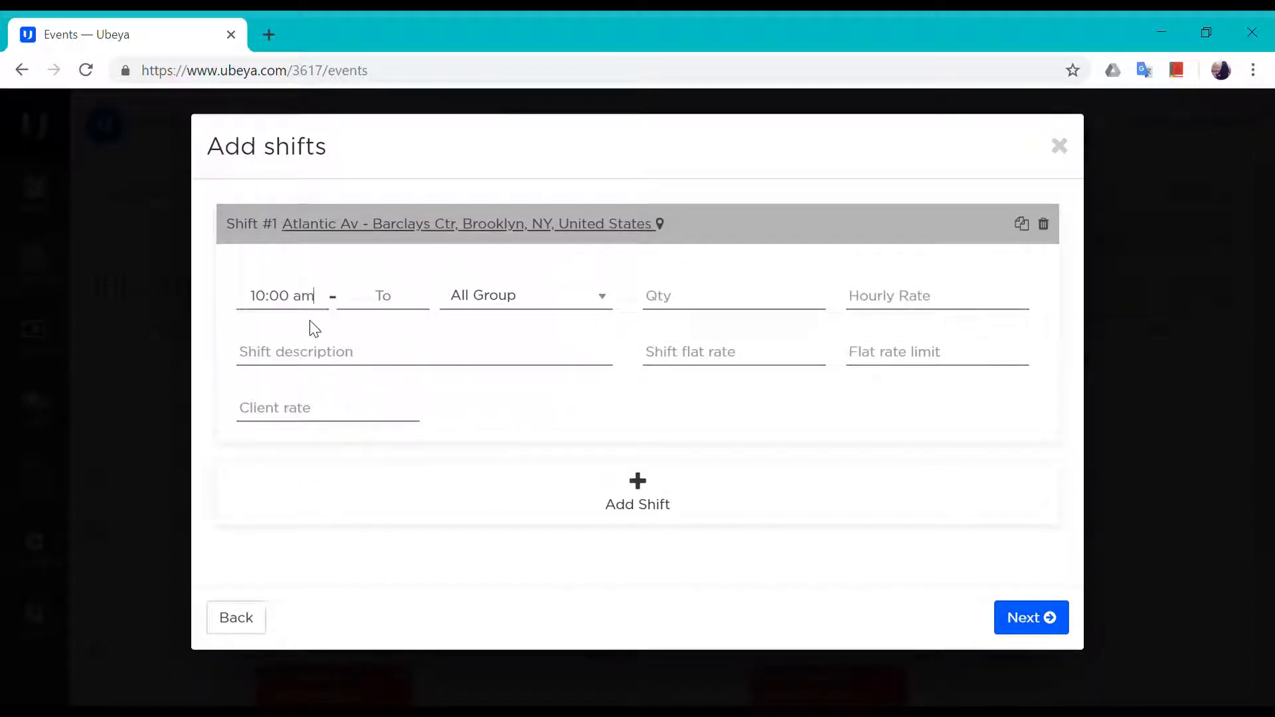
pyautogui.click(380, 302)
pyautogui.scroll(-8, 412, 375)
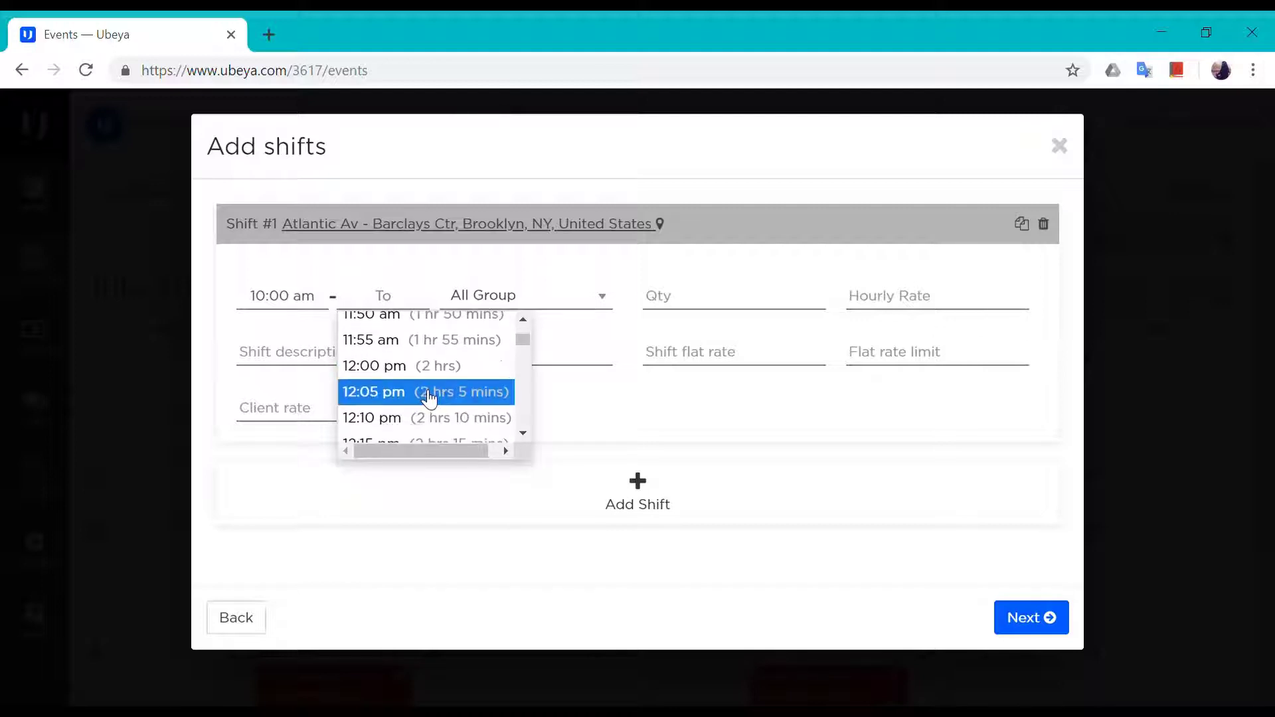
pyautogui.click(401, 372)
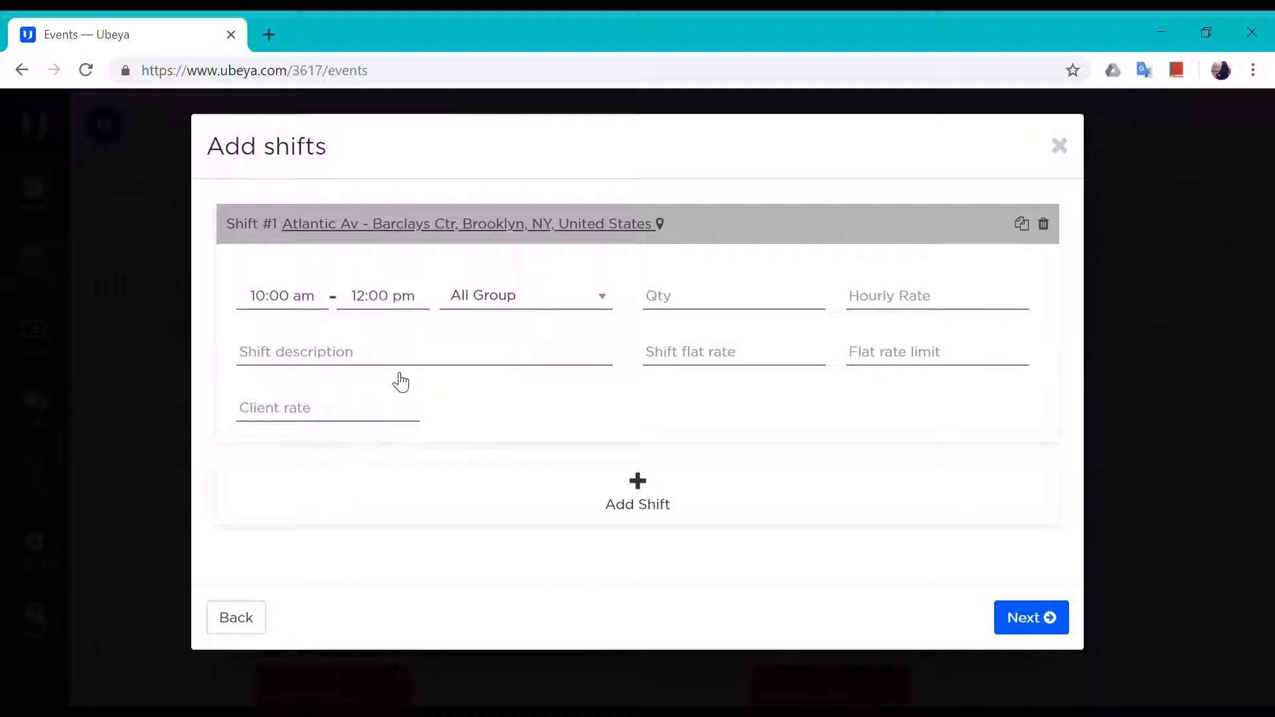
# - Assign the first shift to the Assistant group with a quantity of 2
pyautogui.click(475, 301)
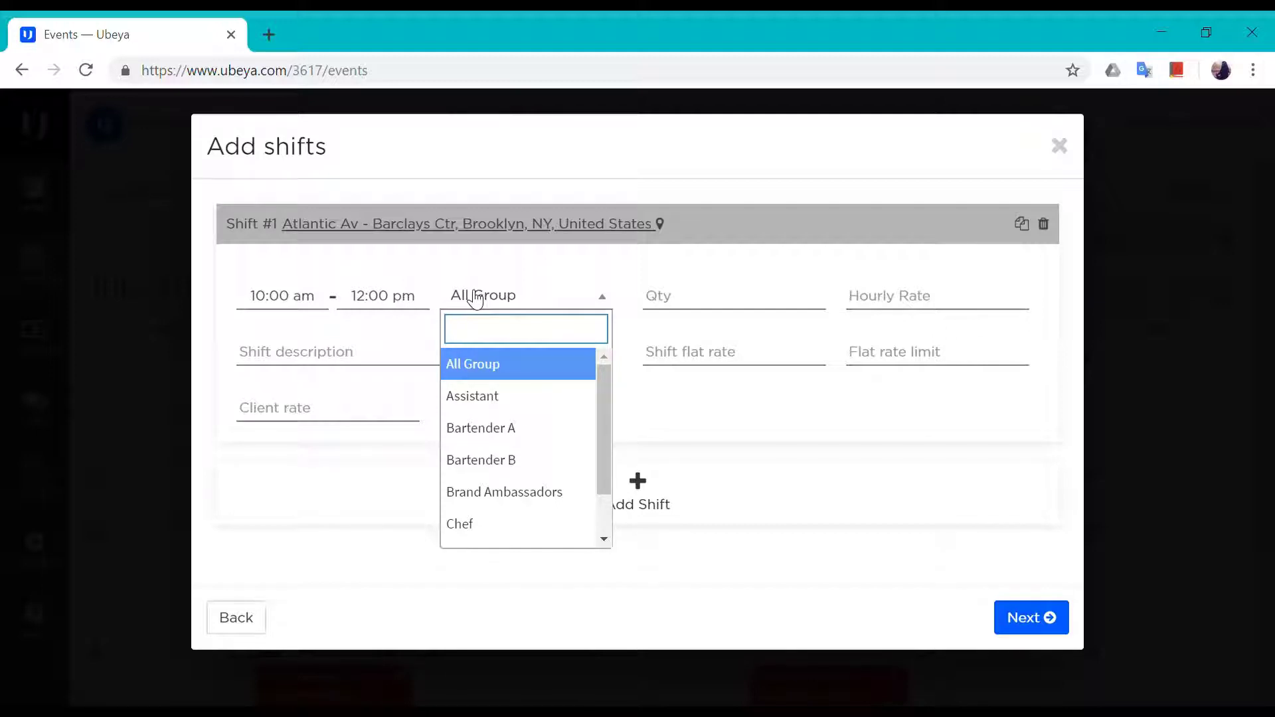
pyautogui.click(515, 396)
pyautogui.click(685, 298)
pyautogui.write('2')
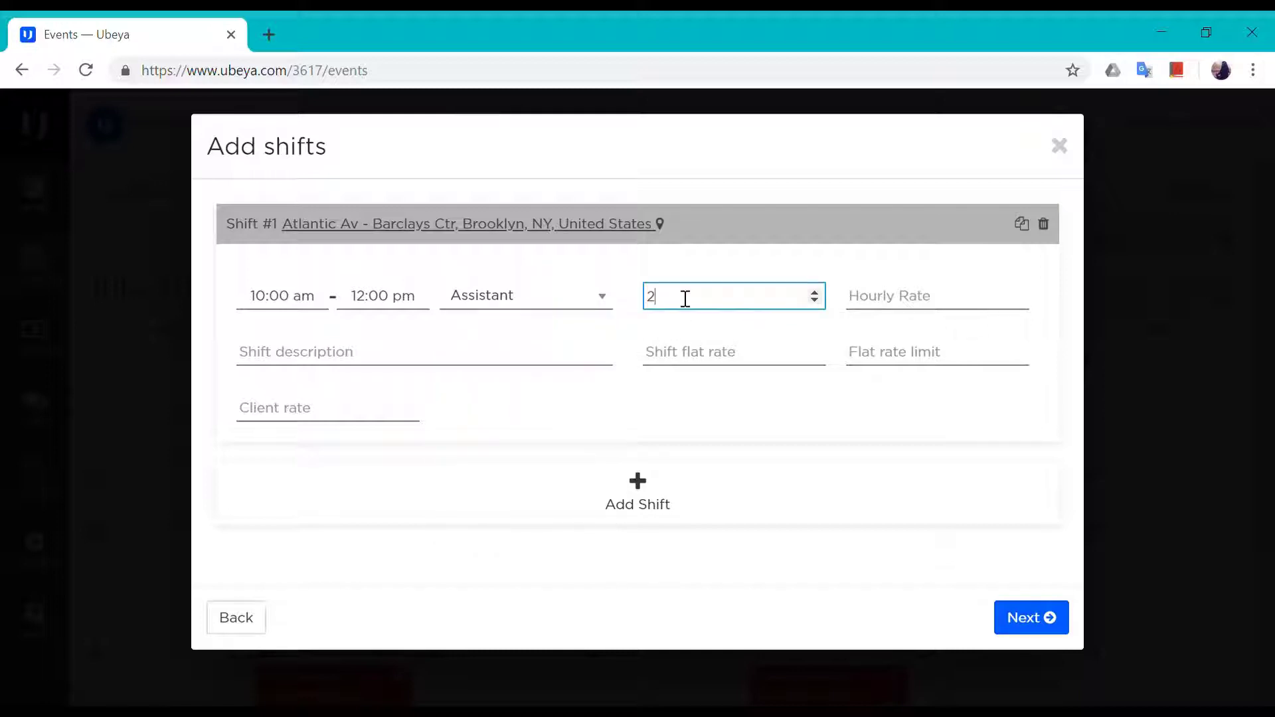
# - Add a second shift for the Bartender A group with a quantity of 3 and continue to the availability request recipients
pyautogui.click(709, 501)
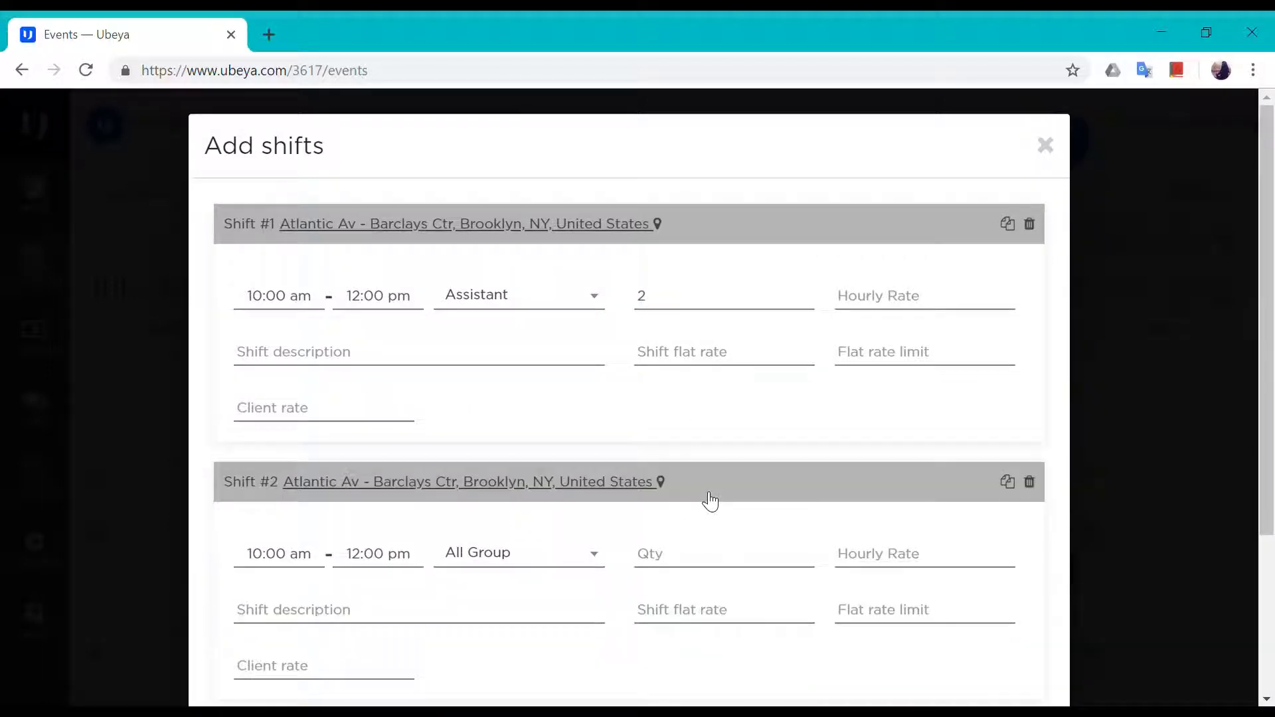
pyautogui.click(499, 560)
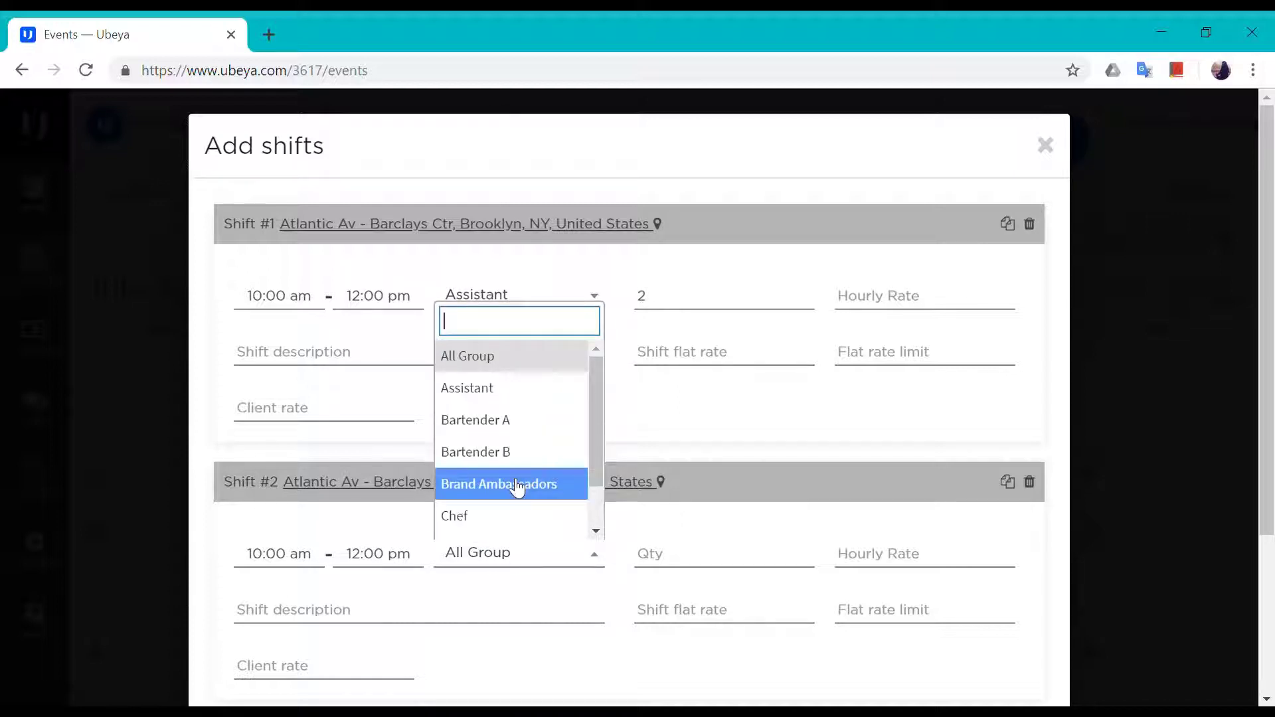
pyautogui.doubleClick(505, 430)
pyautogui.click(709, 569)
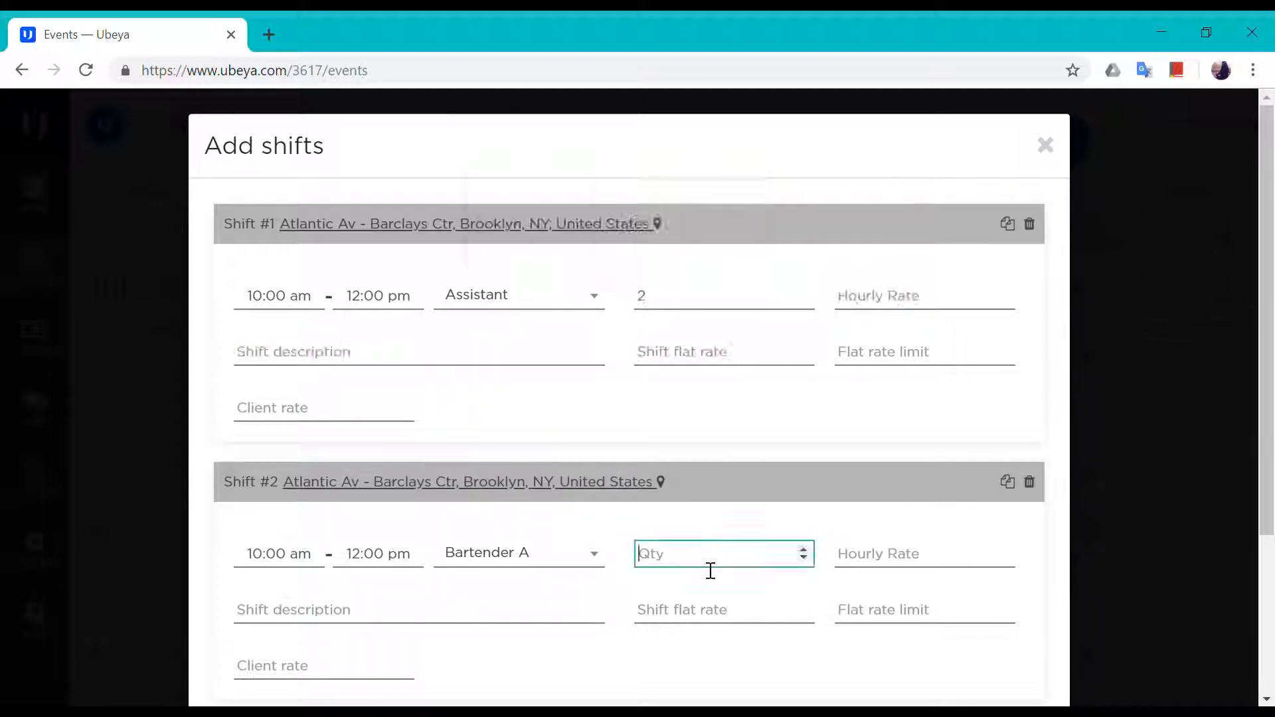
pyautogui.write('3')
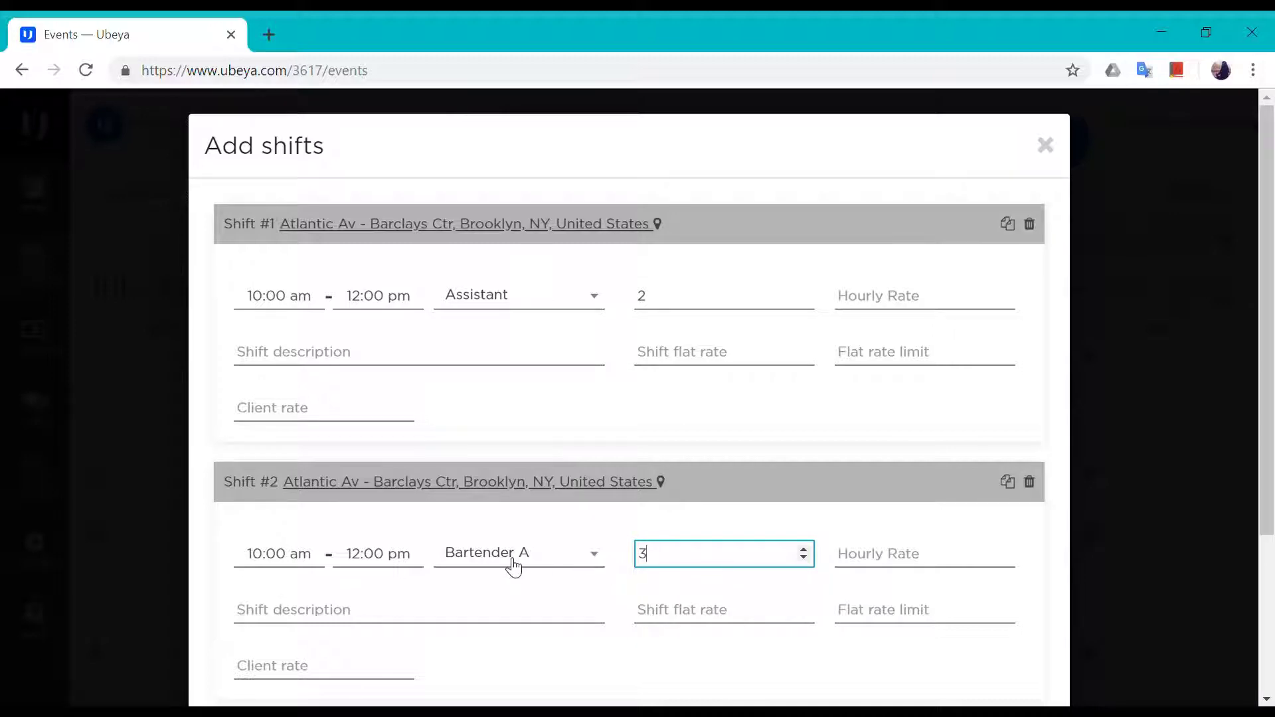
pyautogui.scroll(-1, 891, 564)
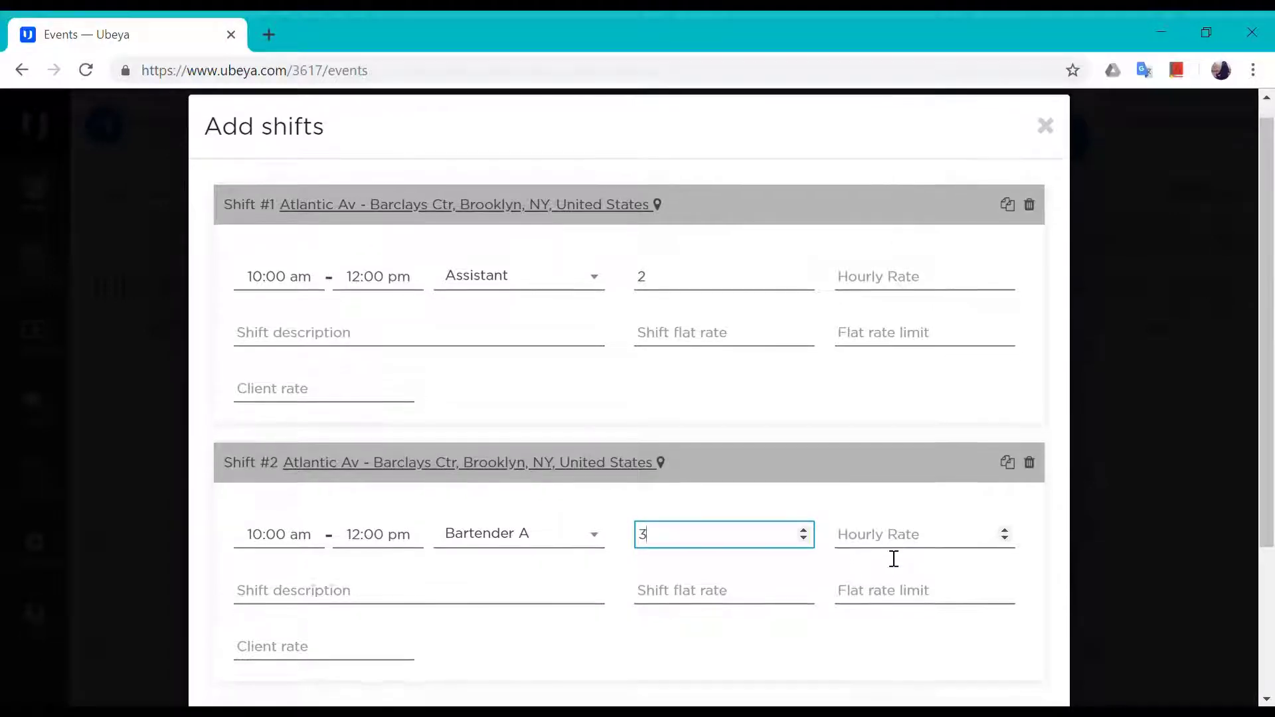
pyautogui.click(702, 631)
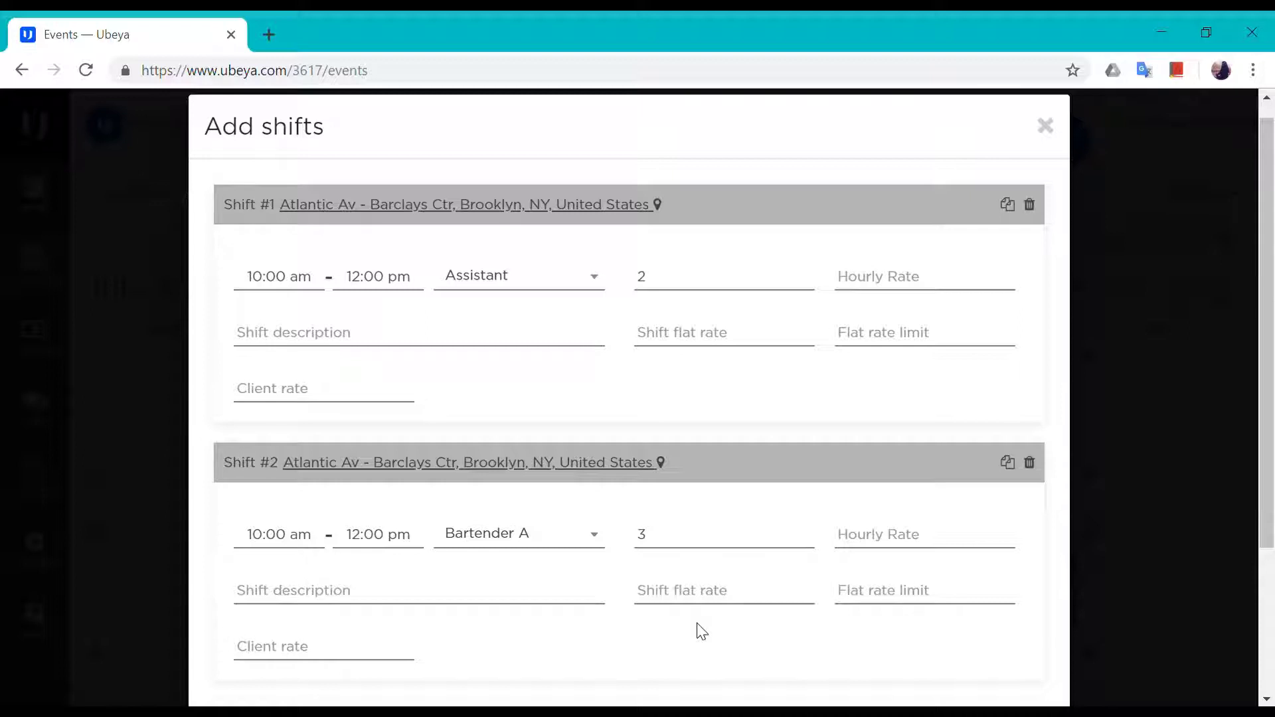
pyautogui.scroll(-3, 698, 621)
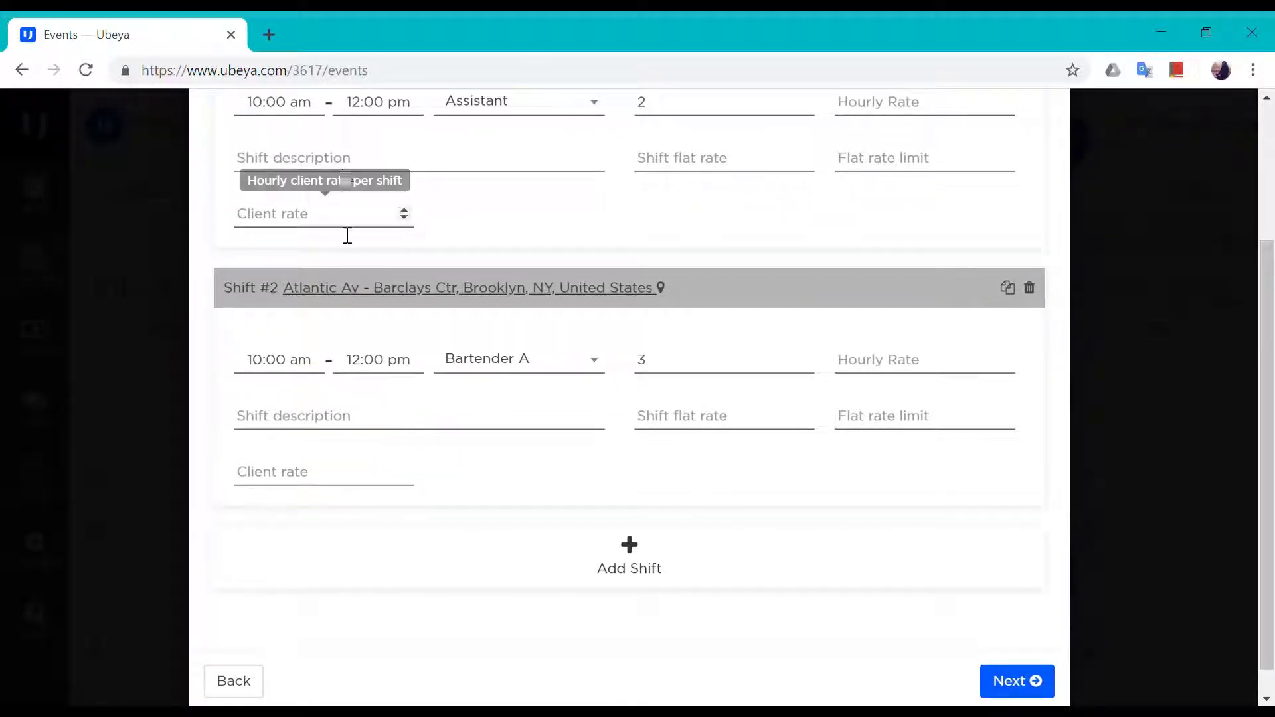
pyautogui.scroll(-1, 710, 628)
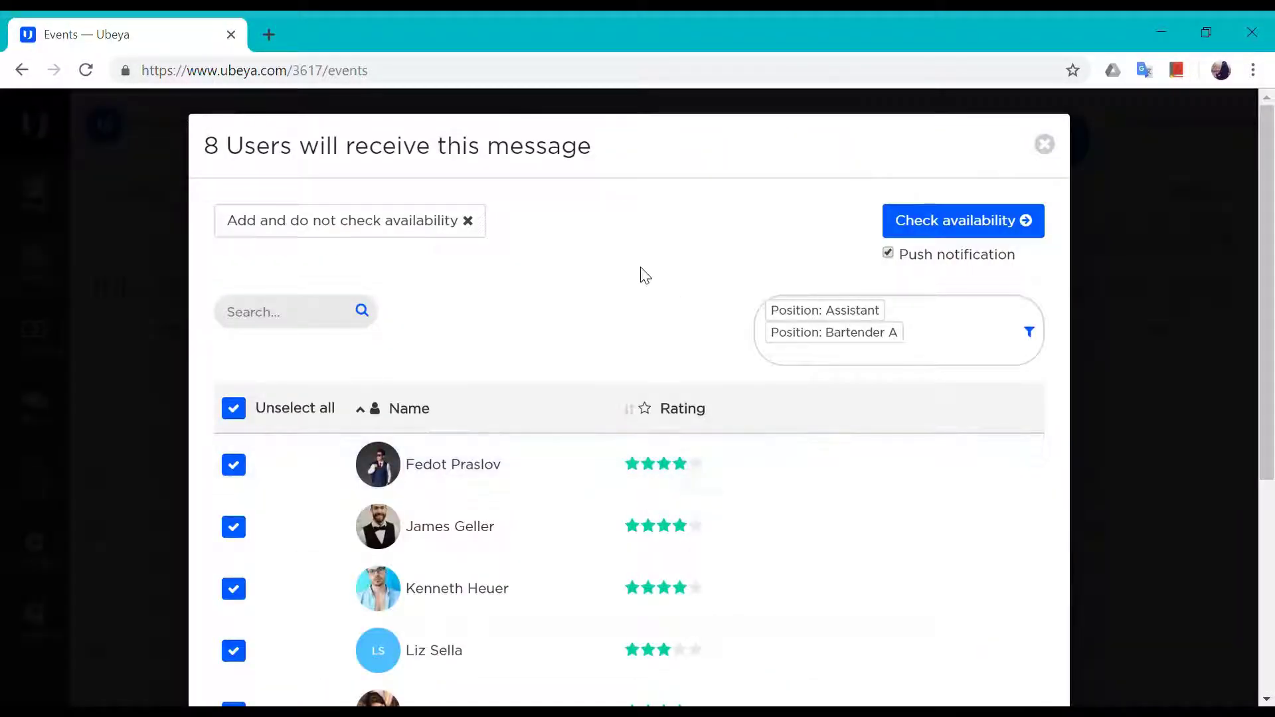
# - Review the employees in the Assistant and Bartender A positions who are listed as recipients of the availability request
pyautogui.scroll(-5, 643, 263)
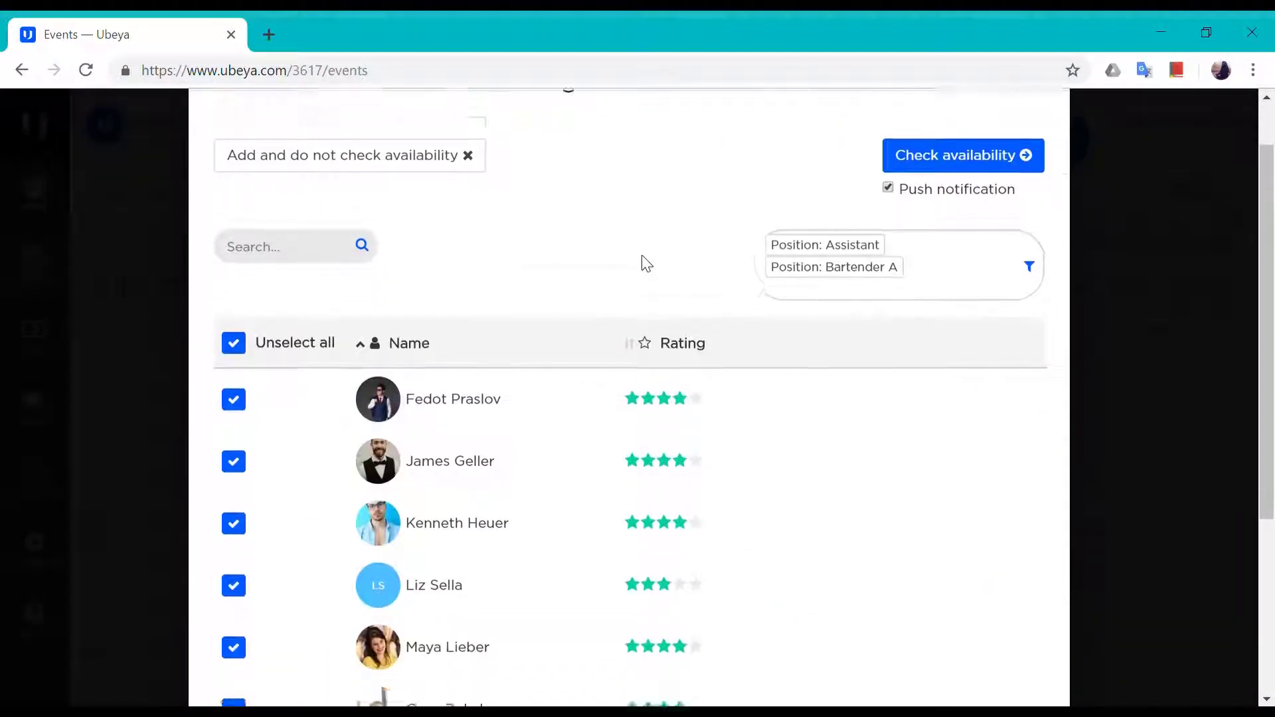
pyautogui.scroll(5, 643, 264)
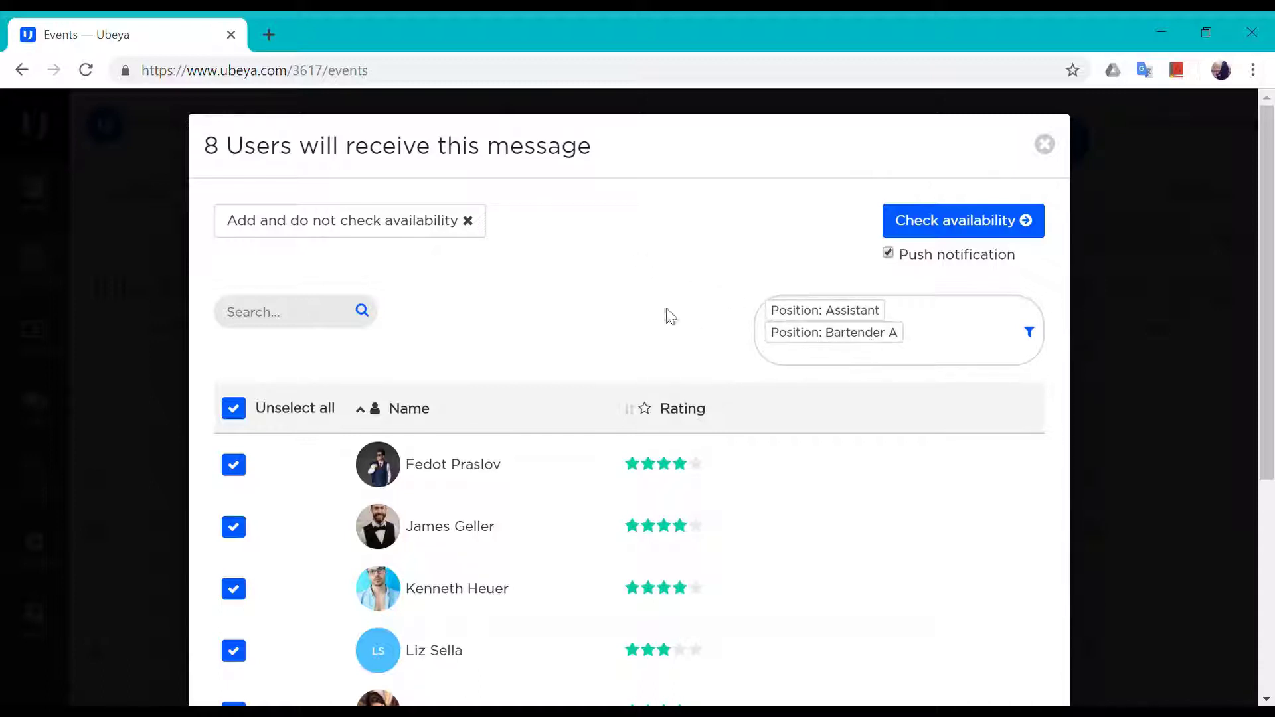
pyautogui.scroll(-3, 664, 296)
pyautogui.scroll(3, 667, 297)
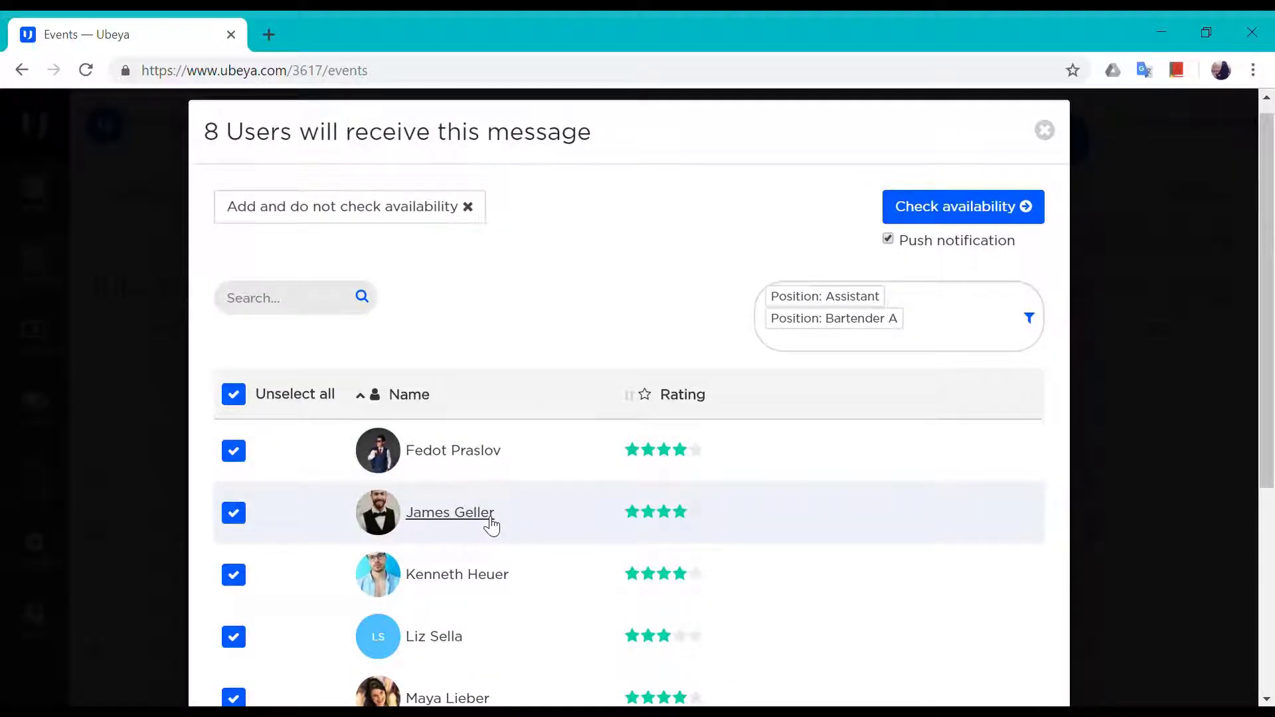
pyautogui.scroll(-3, 487, 513)
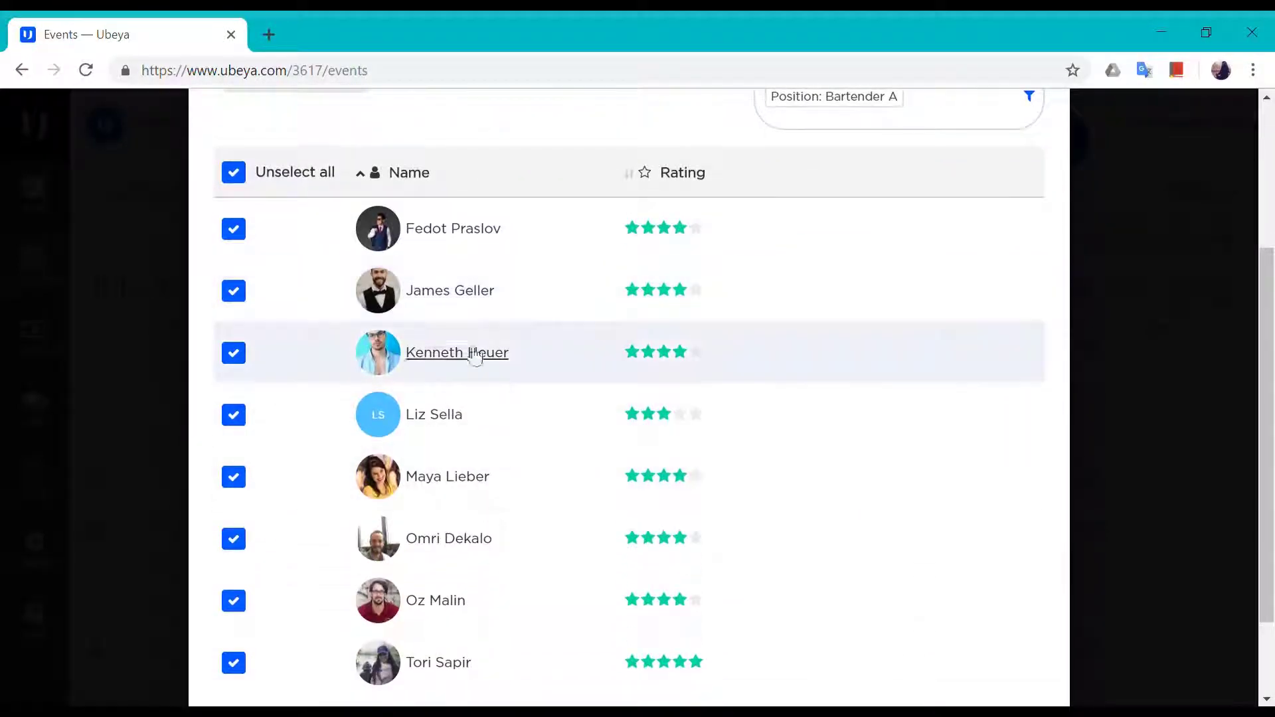
pyautogui.scroll(2, 469, 550)
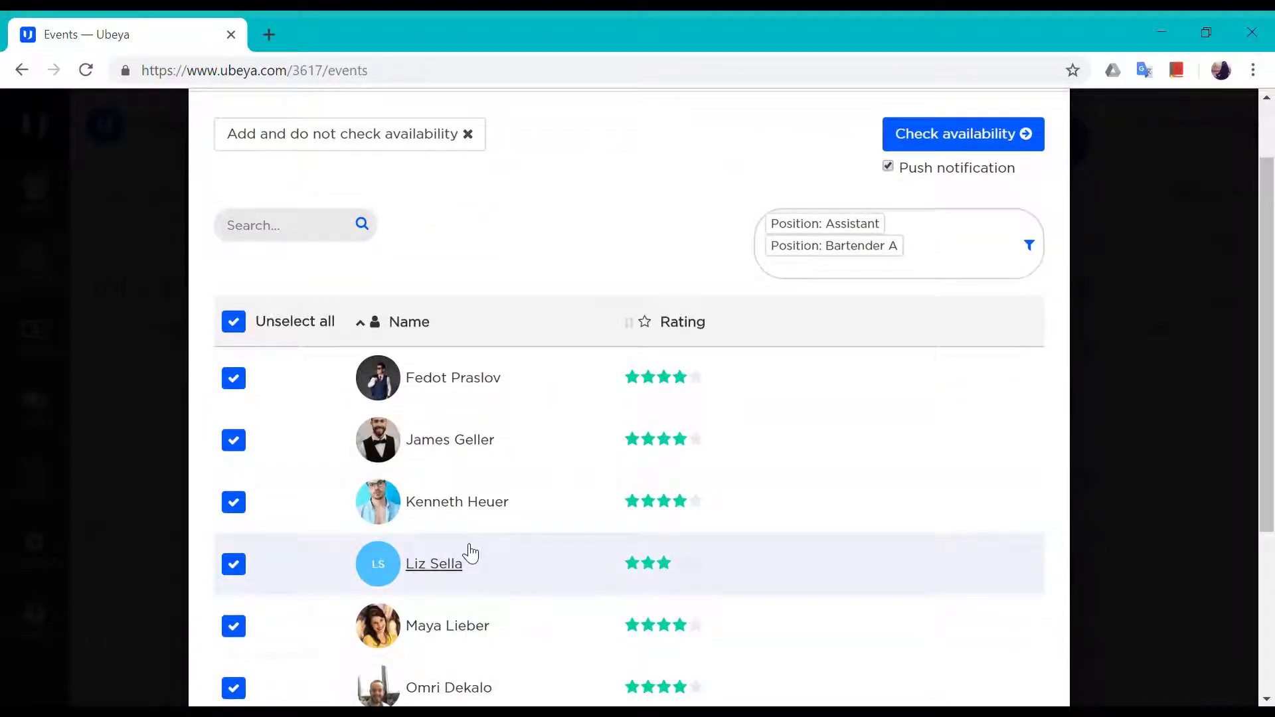
pyautogui.scroll(1, 472, 551)
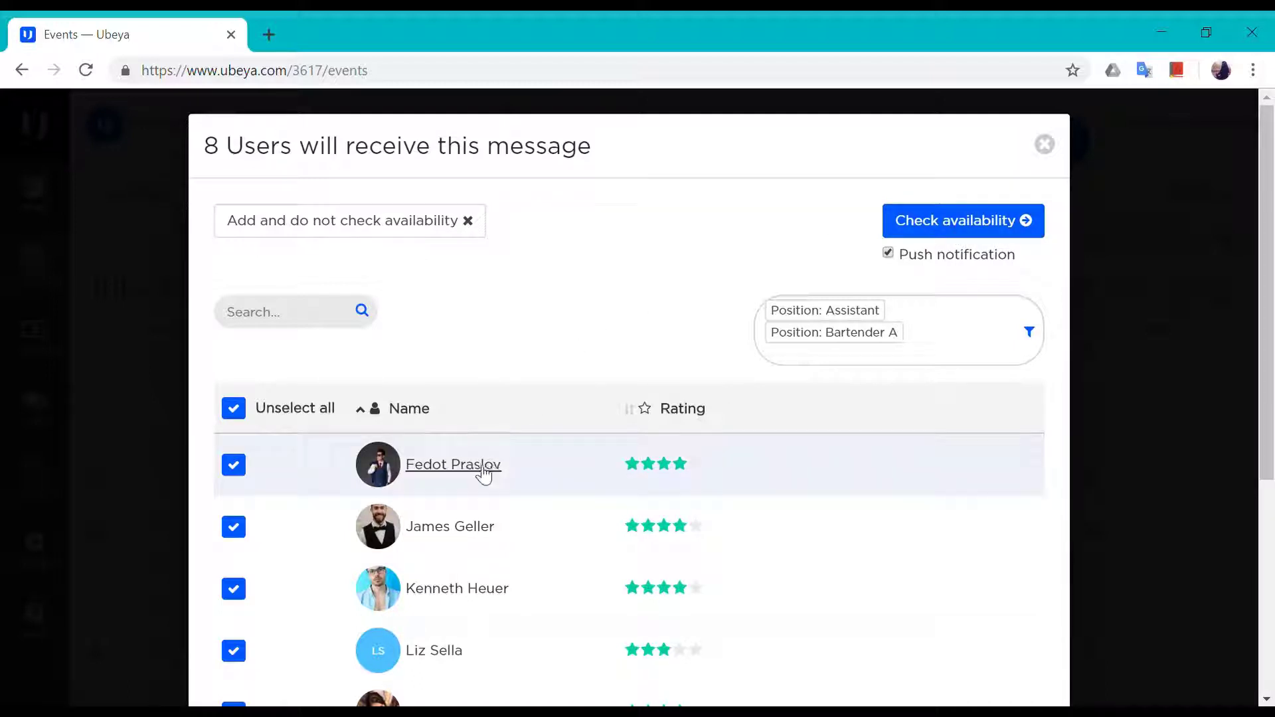
# - Try deselecting a single recipient and the whole list and picking one employee alone, and reselect all recipients
pyautogui.click(233, 467)
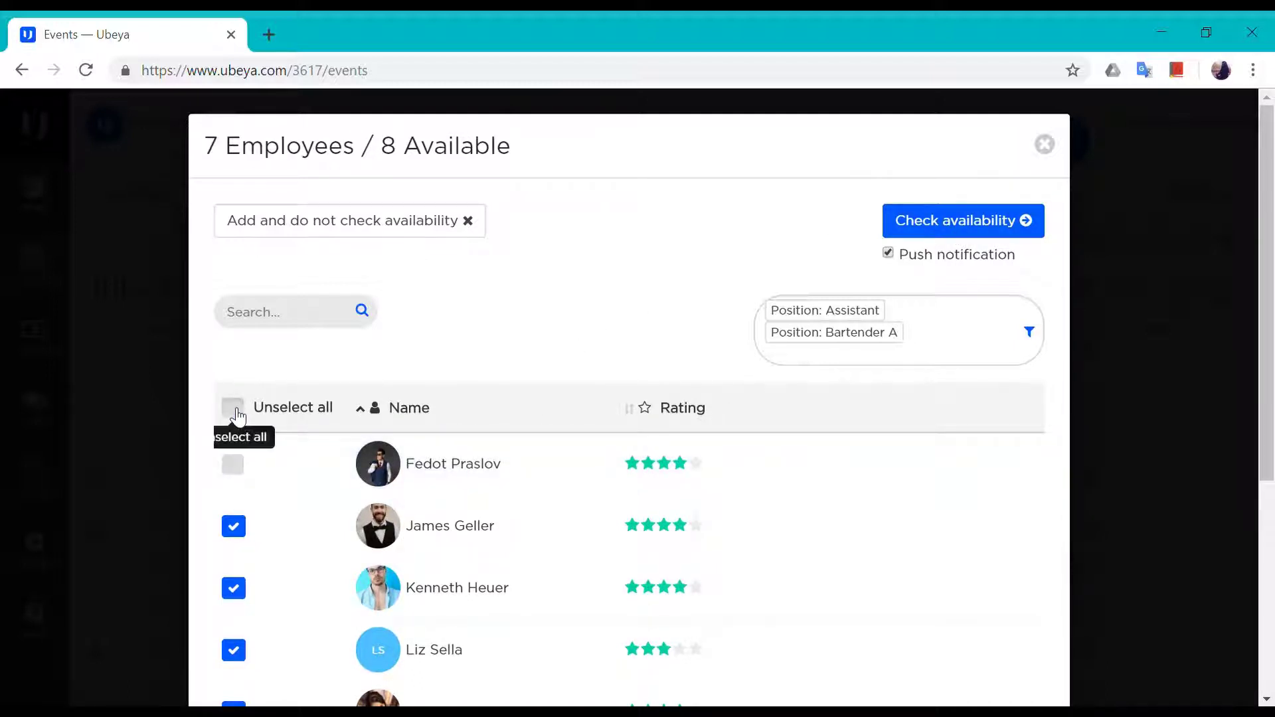
pyautogui.click(234, 410)
pyautogui.click(234, 410)
pyautogui.click(234, 410)
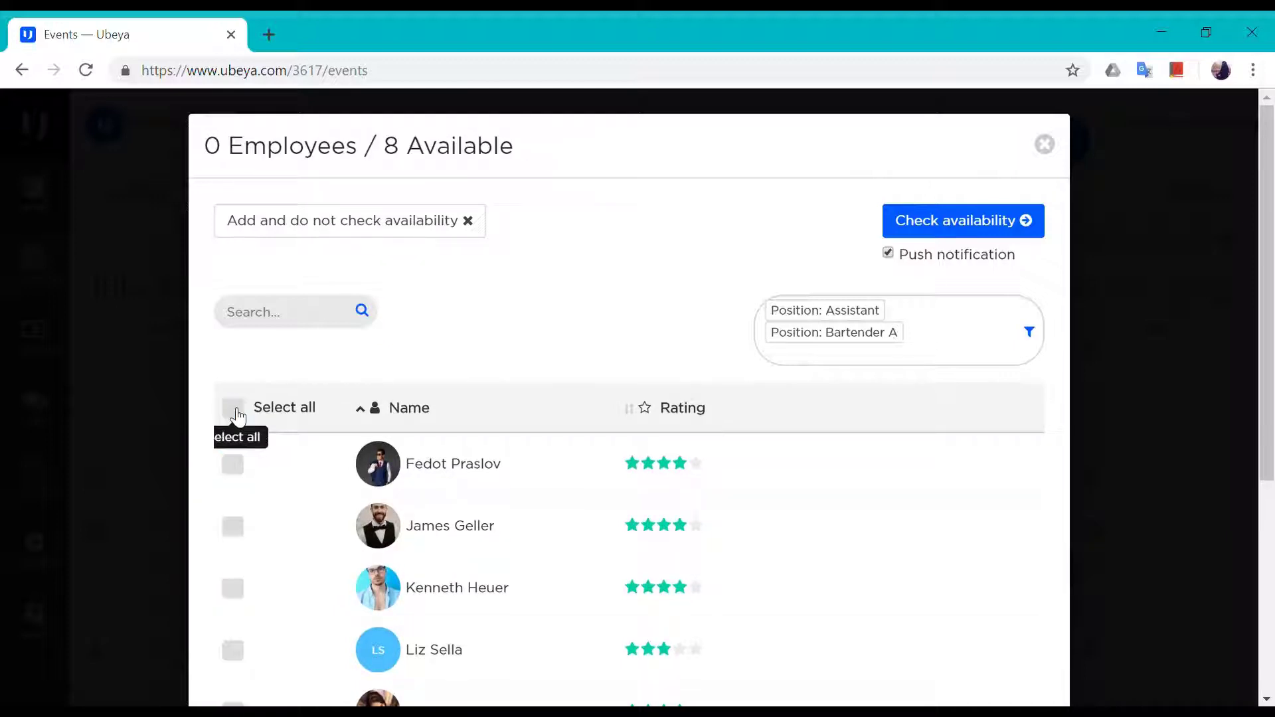
pyautogui.click(233, 589)
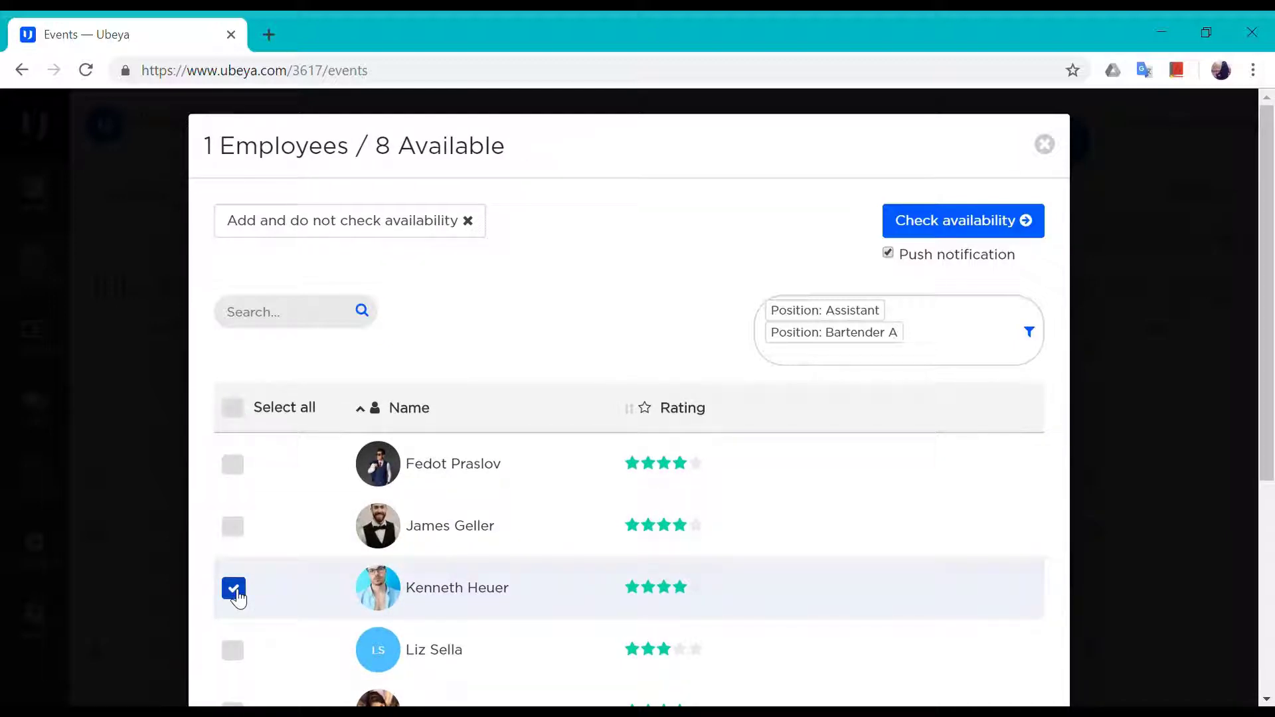
pyautogui.click(234, 408)
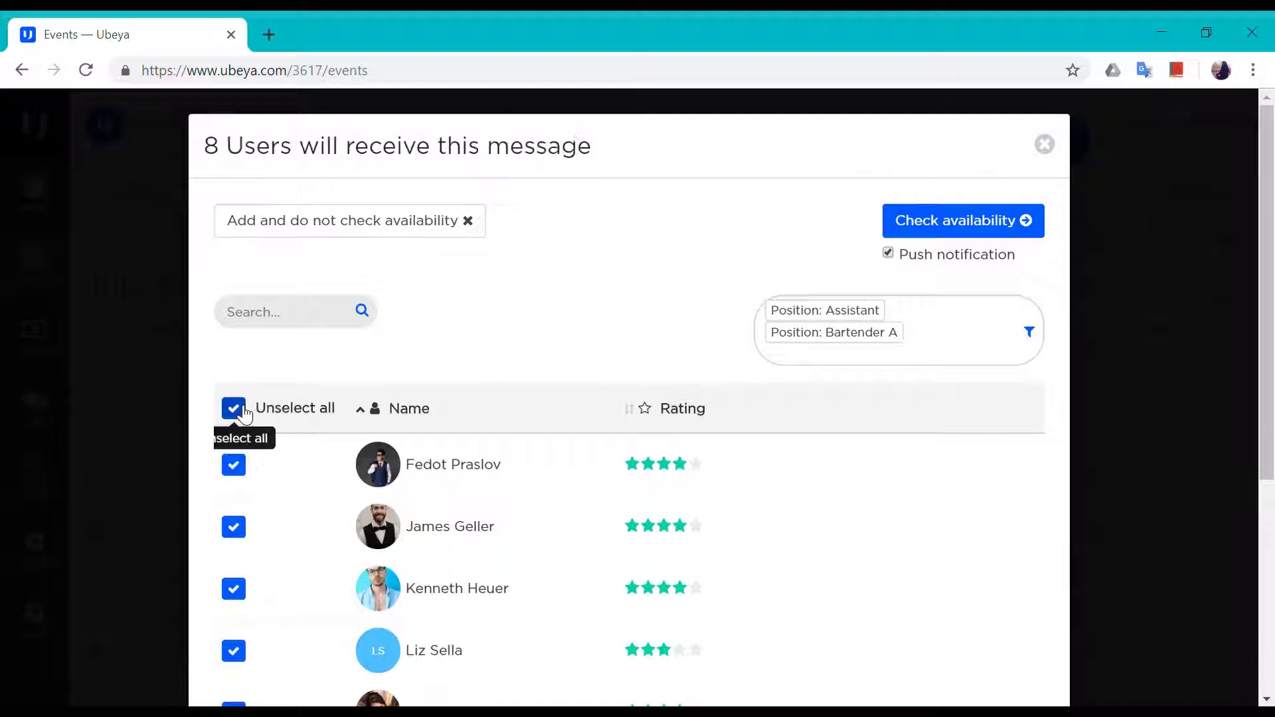
# - Send the availability check to all recipients and open the July 2 Barclays Center event from the calendar
pyautogui.click(973, 221)
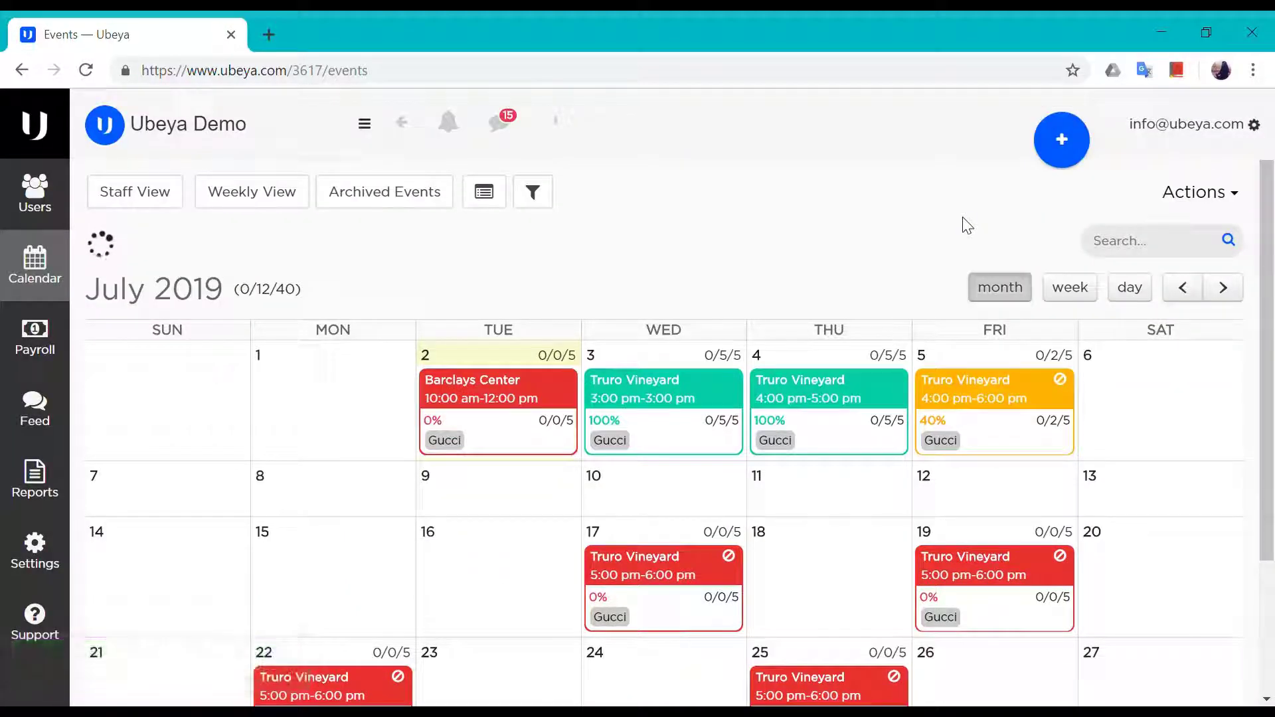
pyautogui.click(473, 401)
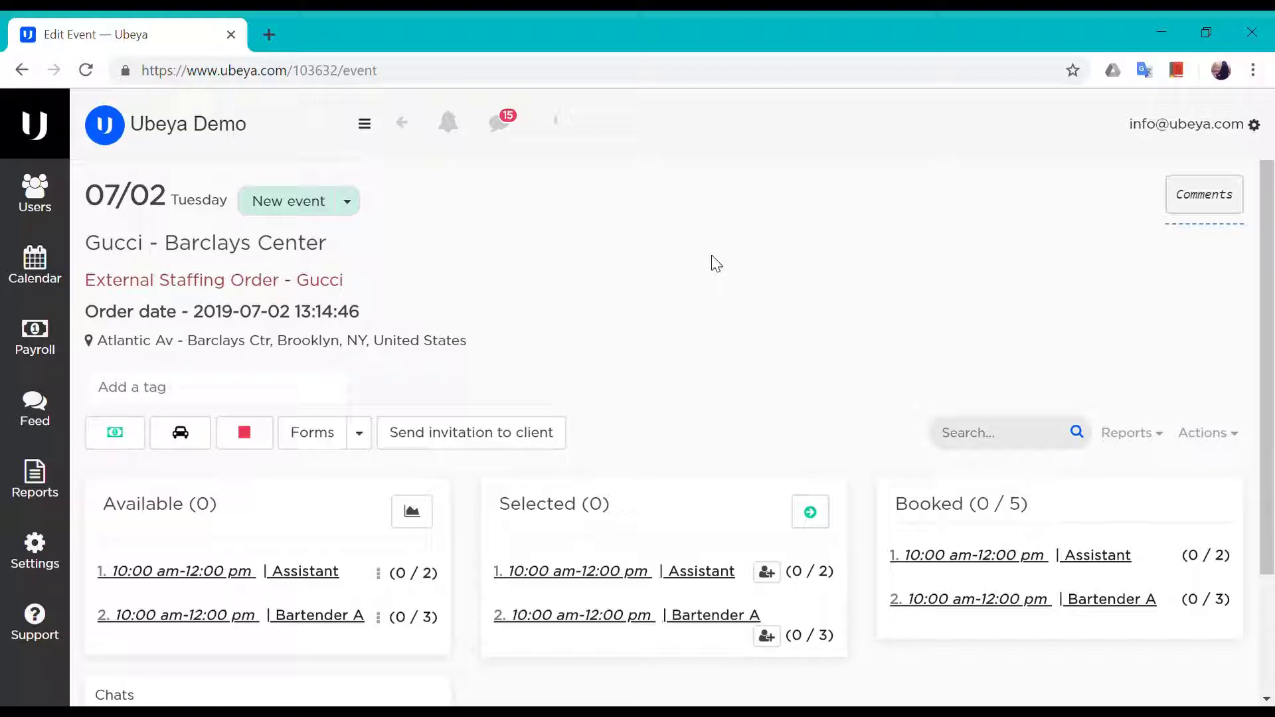
# - Move all available staff of both the Assistant and Bartender A shifts to the selected staff
pyautogui.scroll(-4, 429, 540)
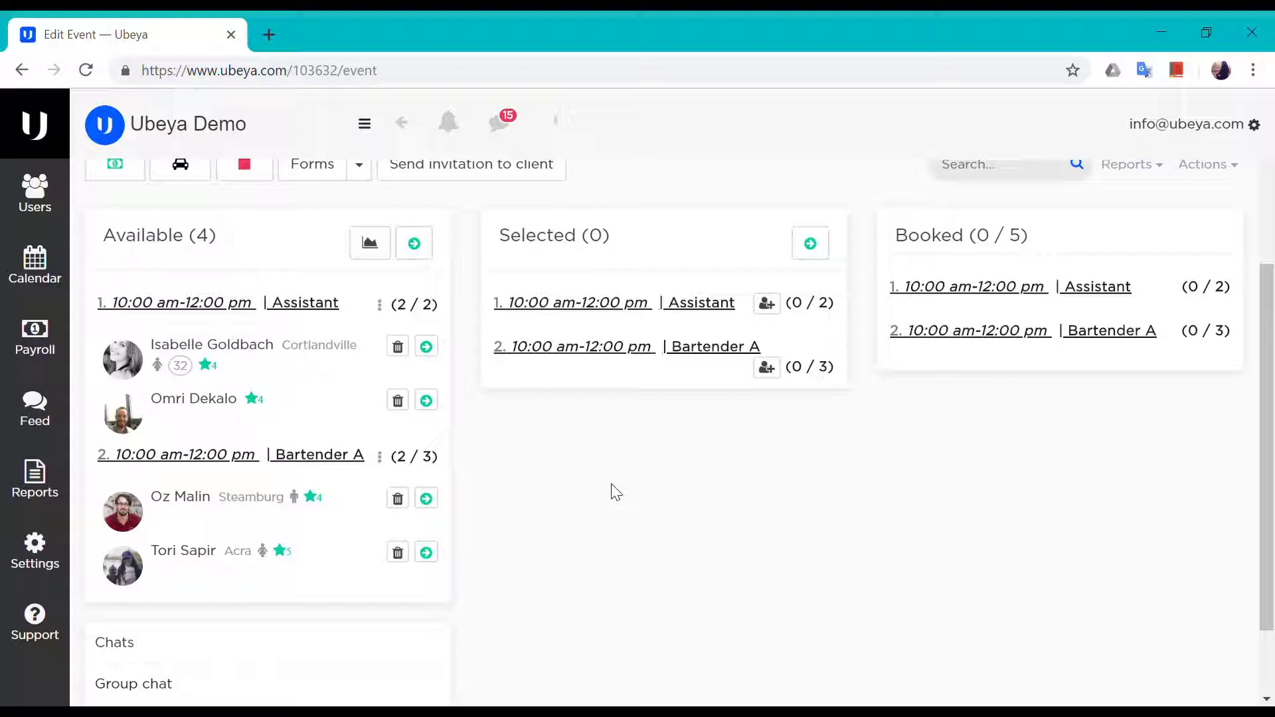
pyautogui.scroll(1, 616, 491)
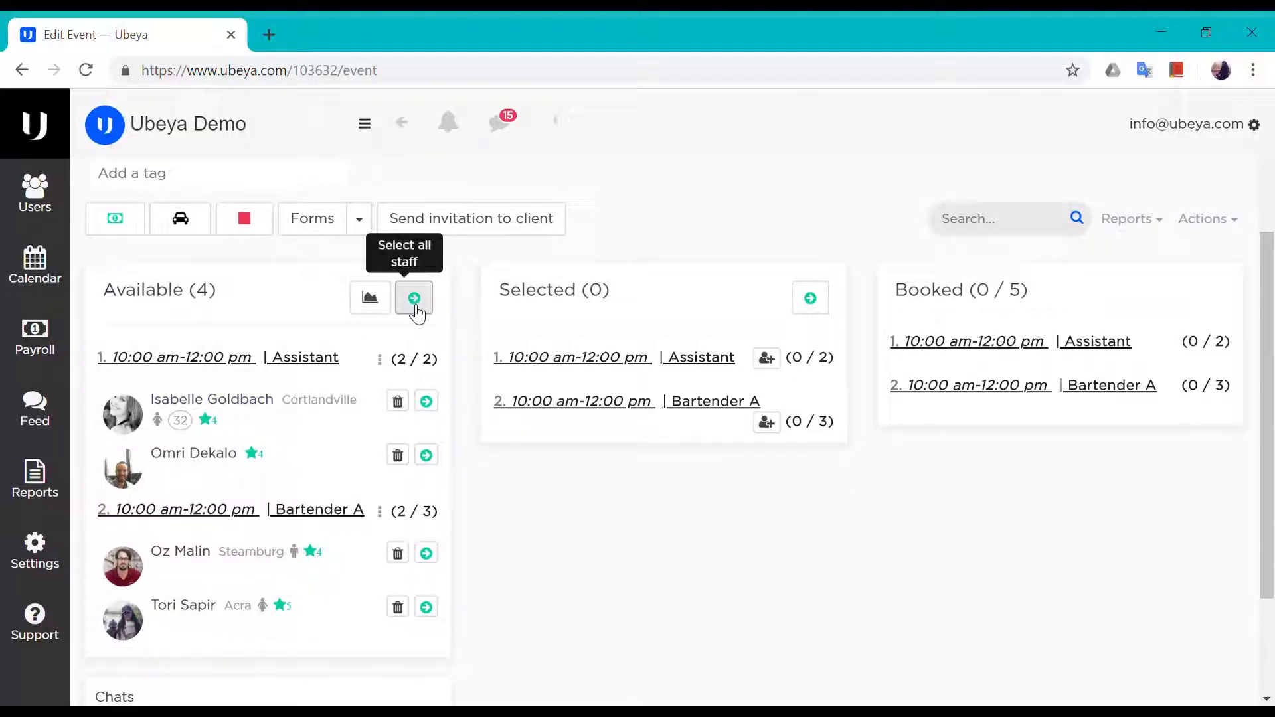
pyautogui.click(426, 401)
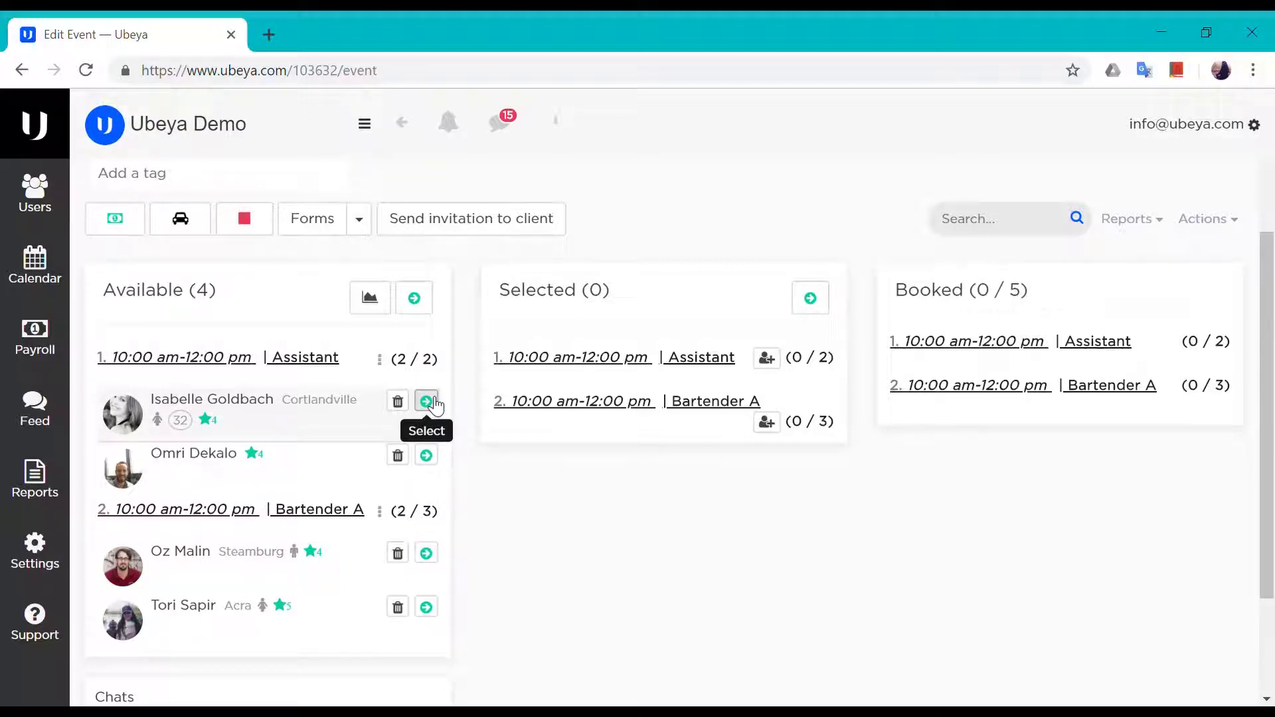
pyautogui.click(417, 299)
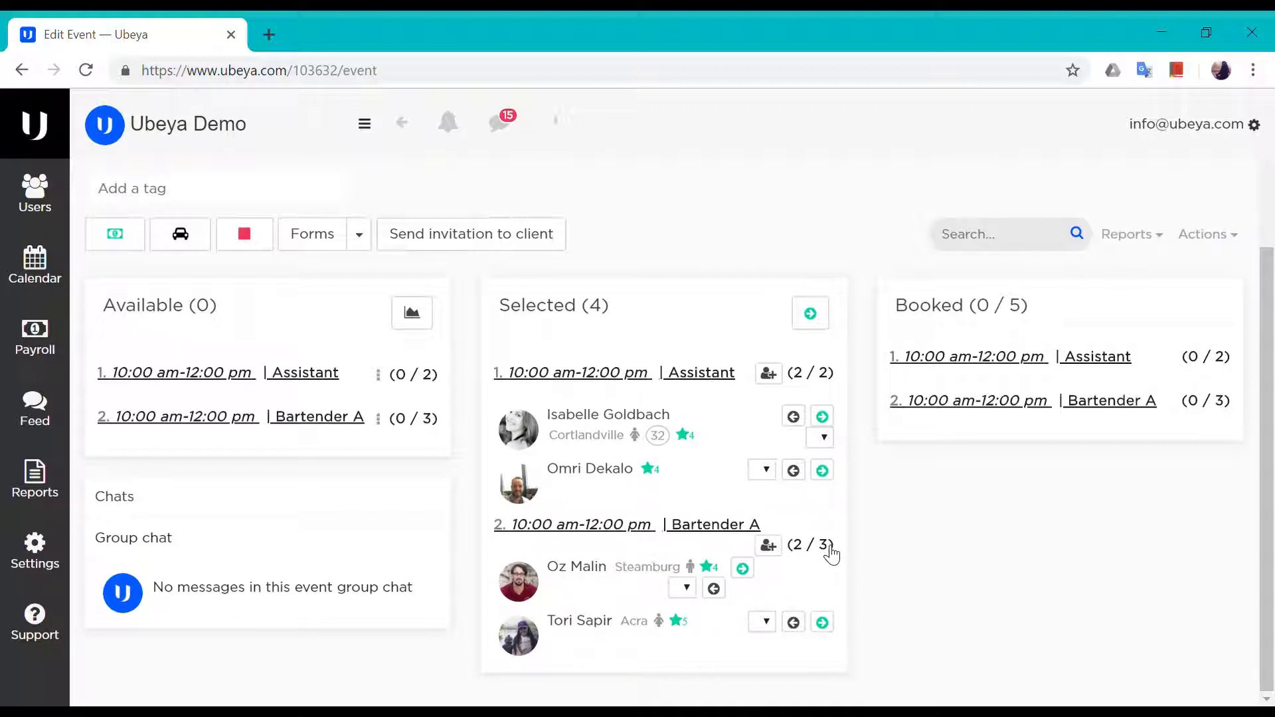
# - Manually add the second employee in the staff list, based in Manhattan, to the selected staff of the Bartender A shift
pyautogui.click(769, 546)
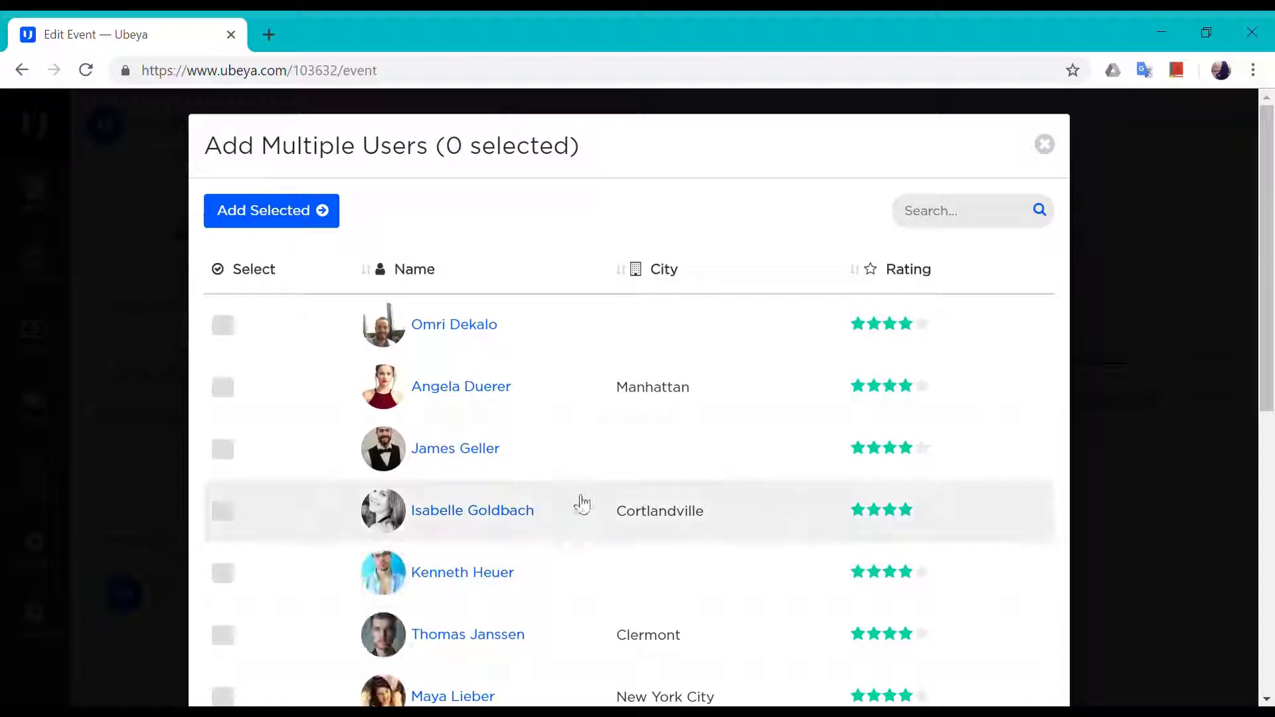
pyautogui.click(229, 390)
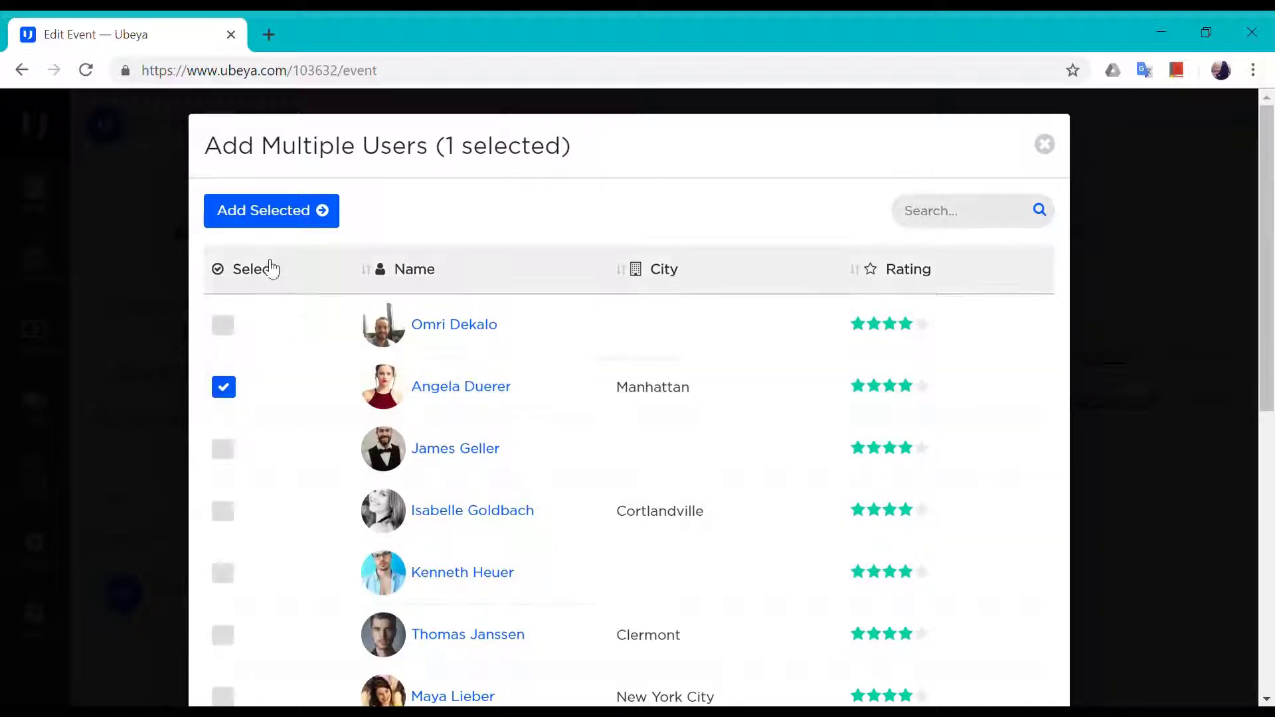
pyautogui.click(282, 212)
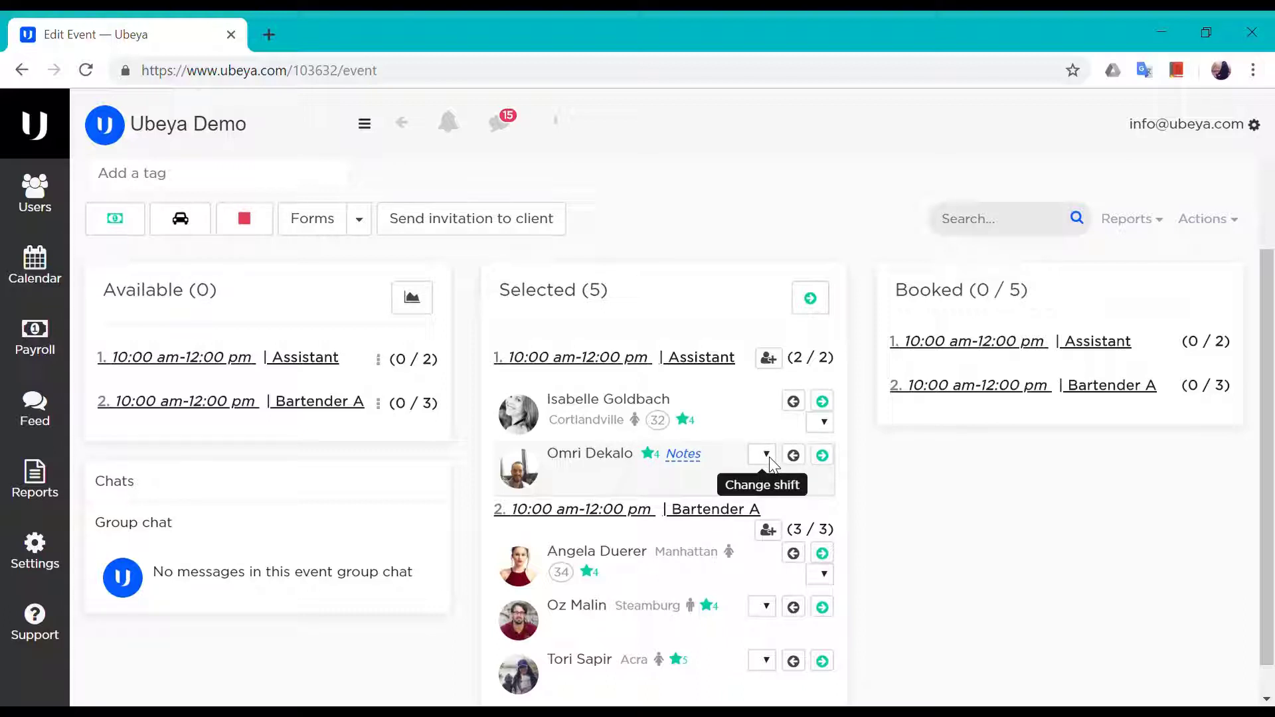
# - Reassign the second selected Assistant to the Bartender A shift and the Manhattan-based employee to the Assistant shift
pyautogui.click(817, 552)
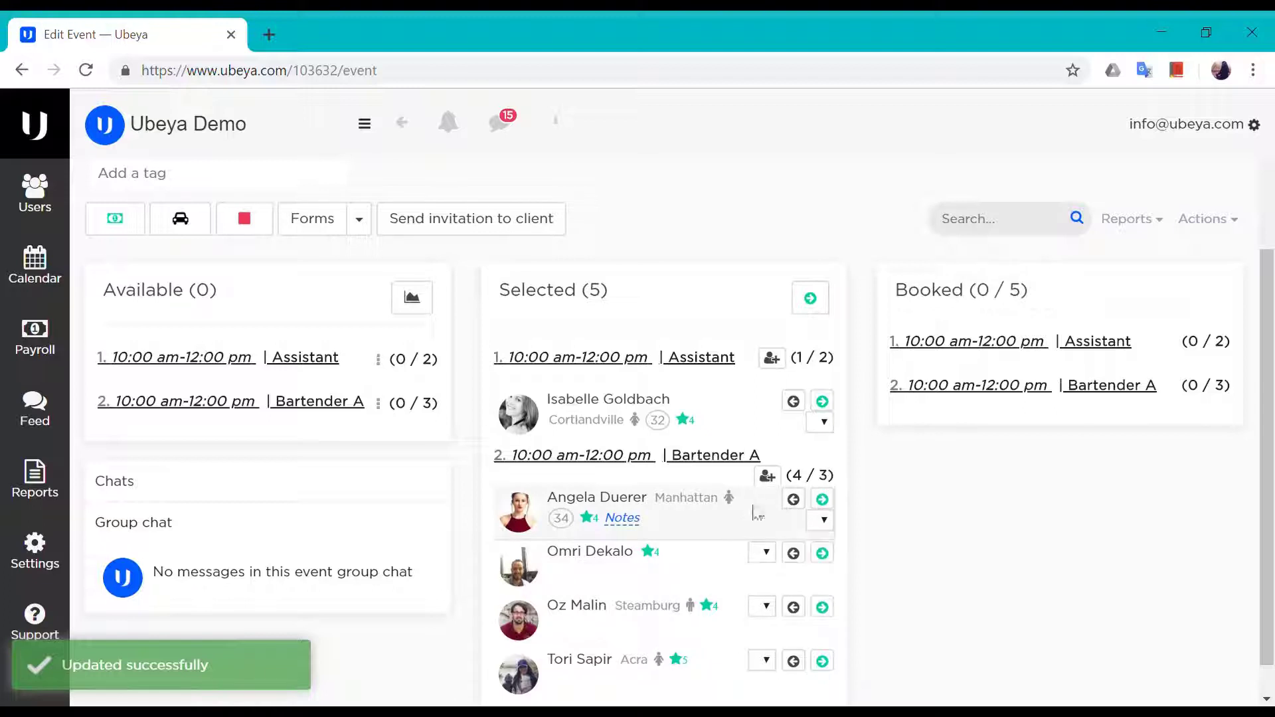
pyautogui.click(824, 524)
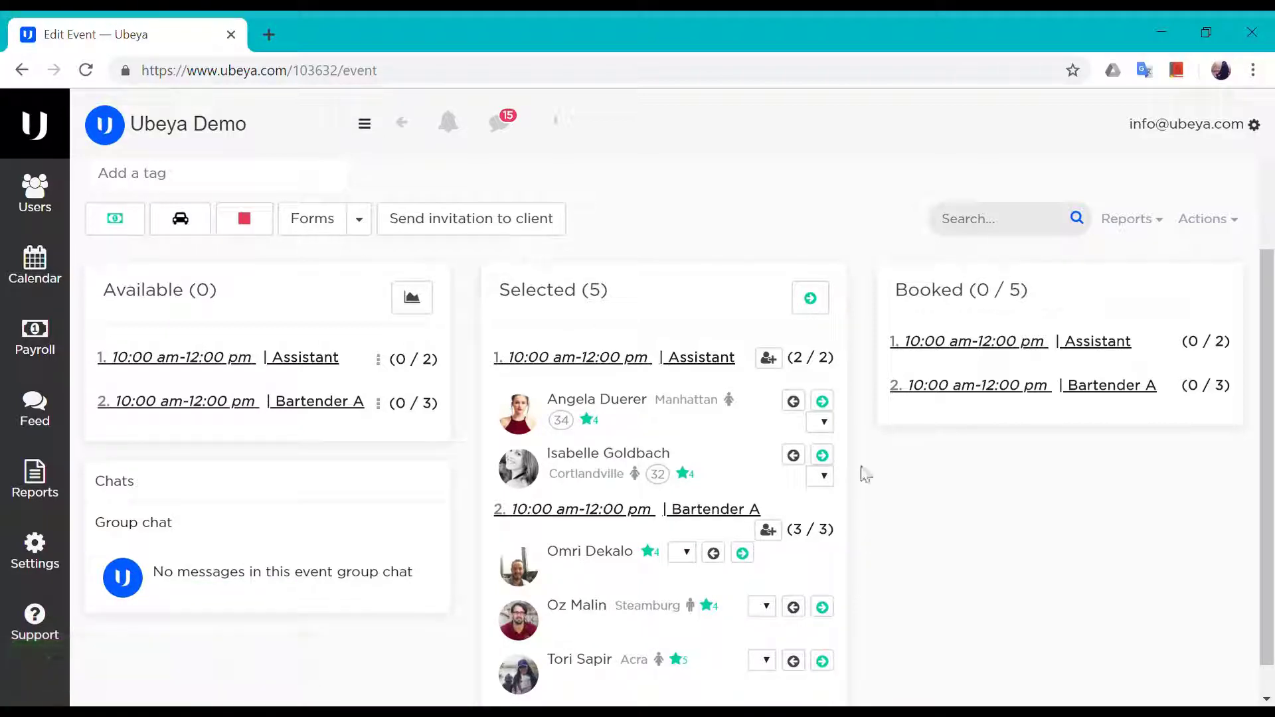
# - Book all selected staff for the event and agree to add the missing required positions to the employees concerned
pyautogui.click(813, 300)
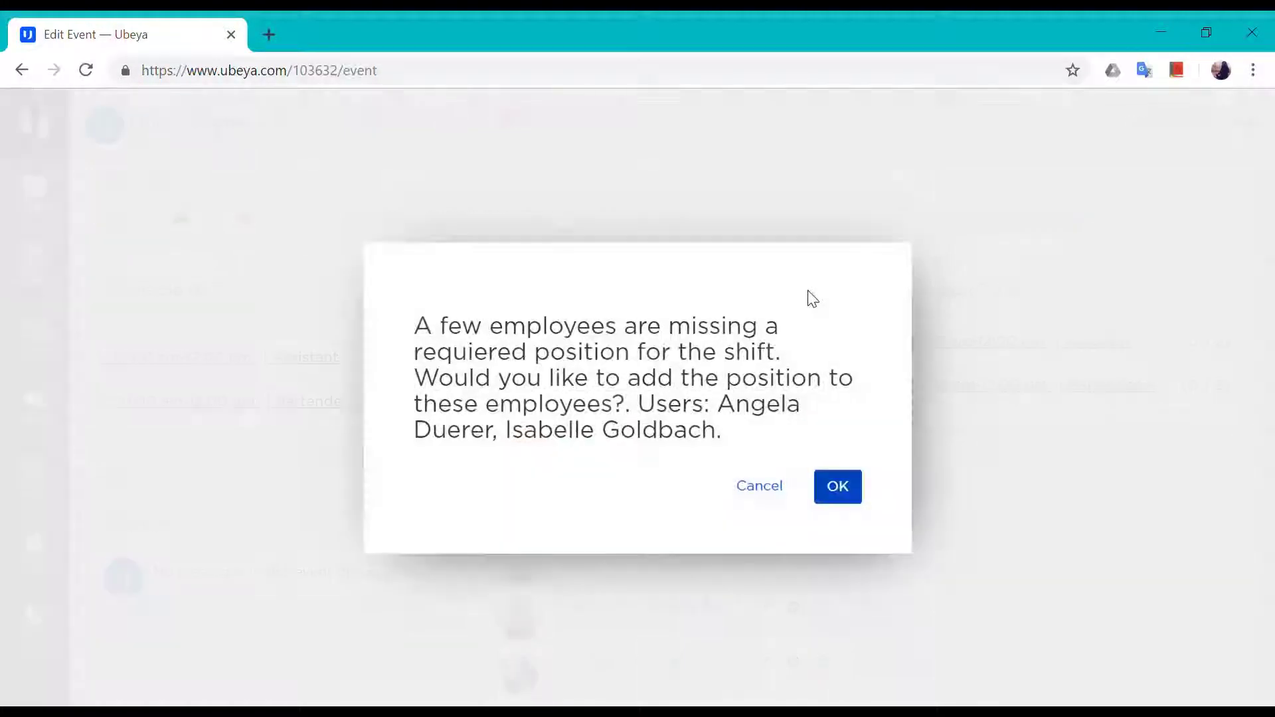
pyautogui.click(846, 491)
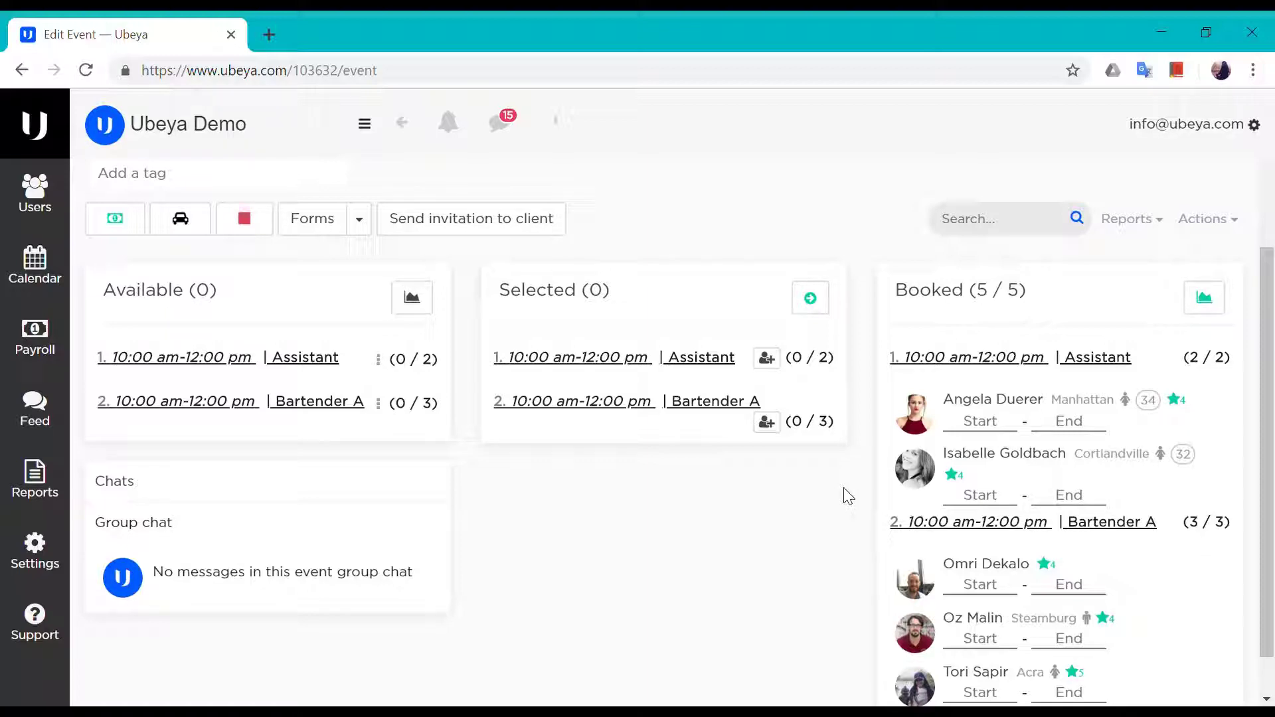
# - Make the booked Manhattan-based Assistant and the booked Steamburg-based Bartender A captains of the event
pyautogui.scroll(3, 645, 388)
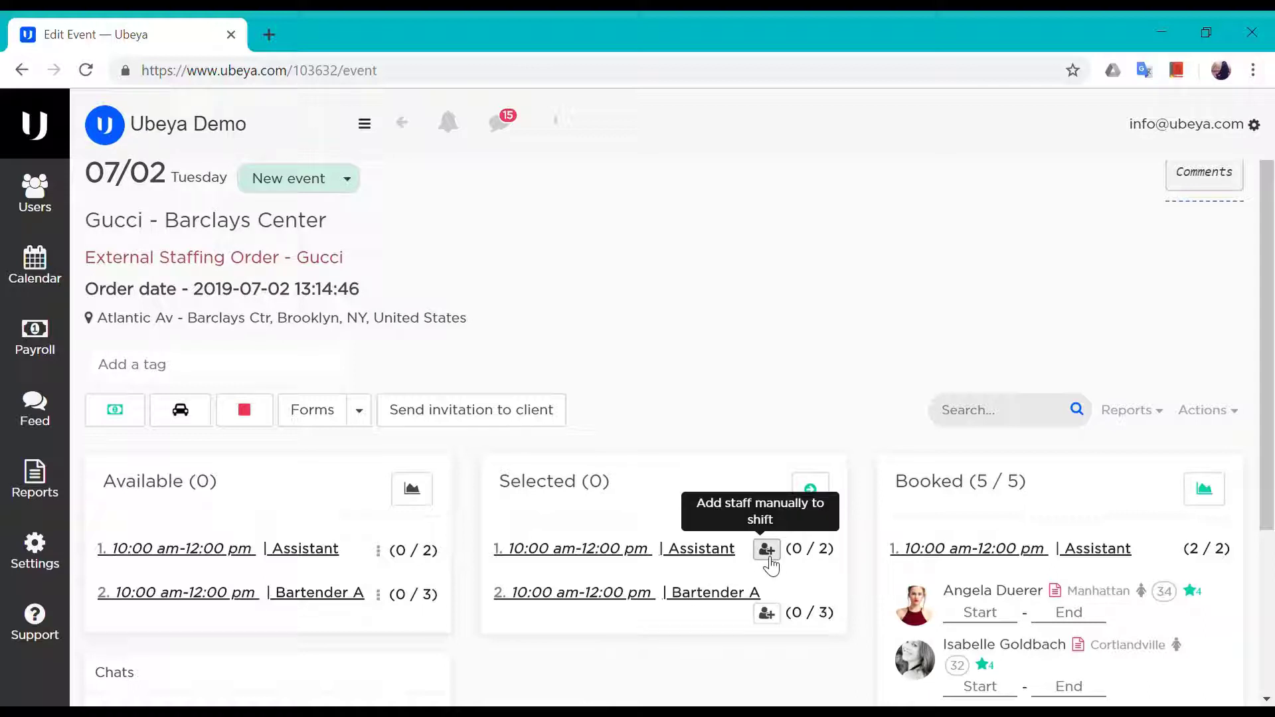
pyautogui.scroll(1, 767, 465)
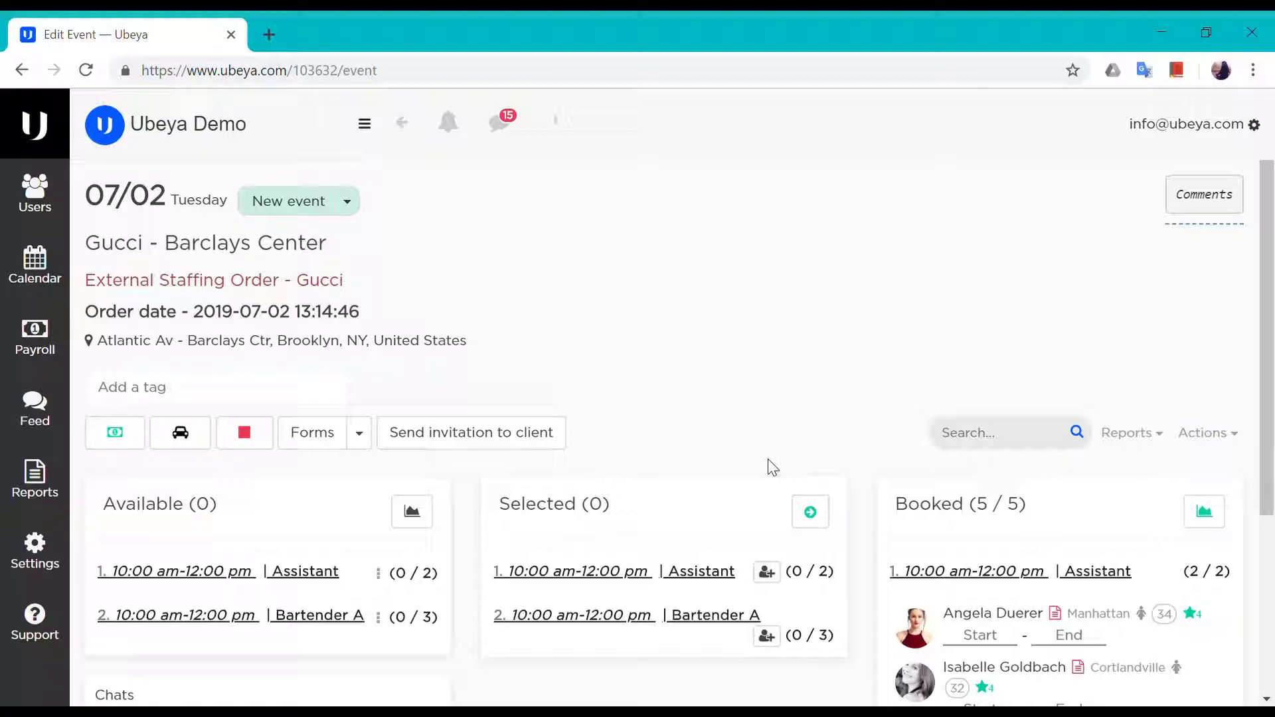
pyautogui.scroll(-2, 771, 461)
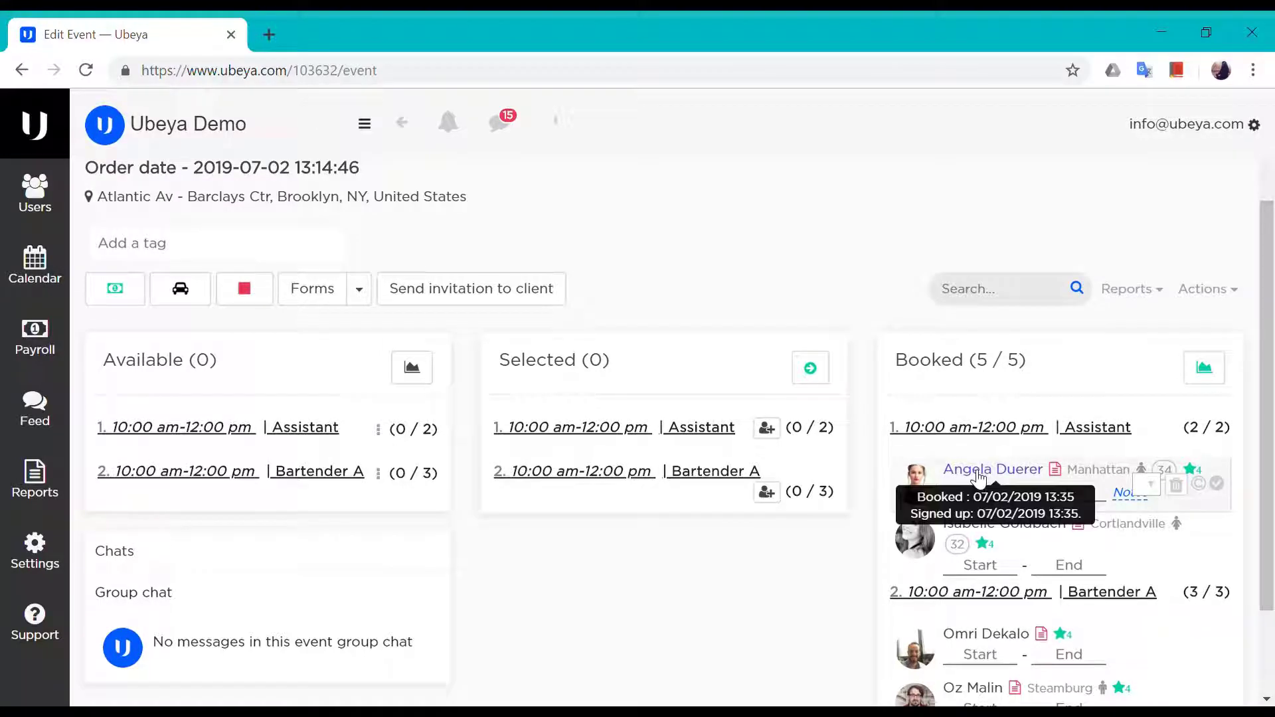
pyautogui.click(1200, 485)
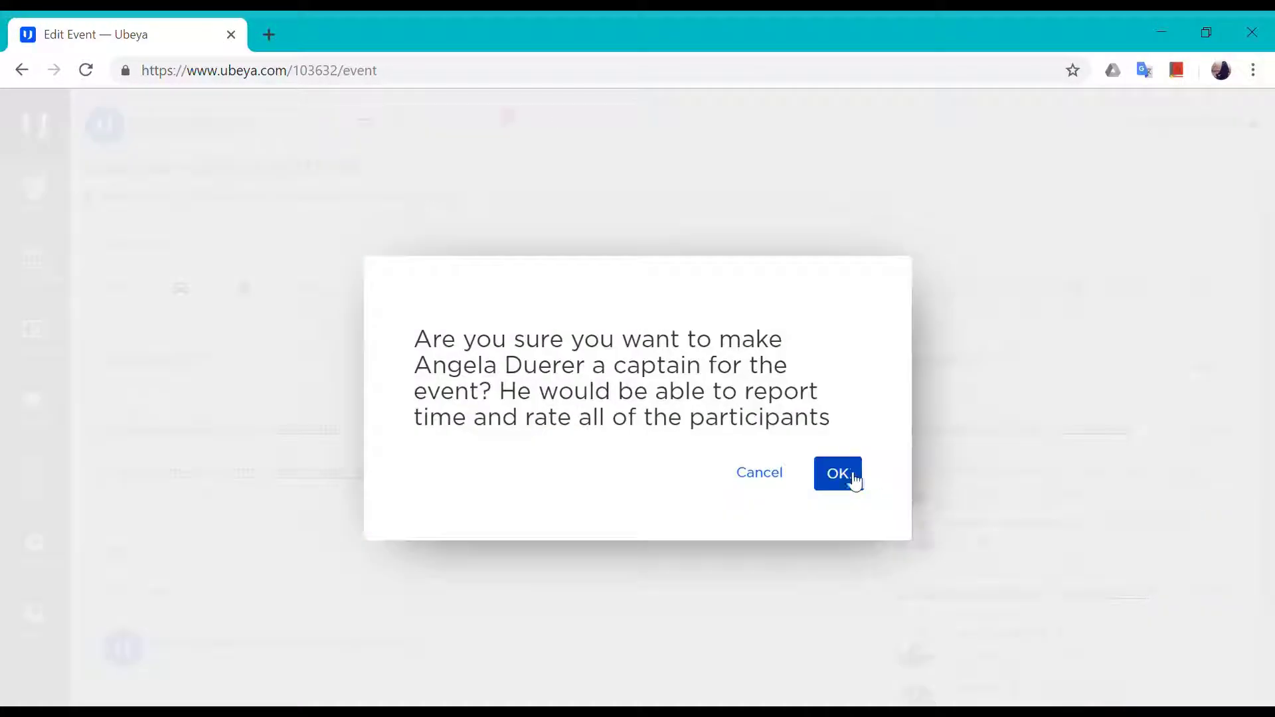
pyautogui.click(850, 480)
pyautogui.scroll(-2, 805, 585)
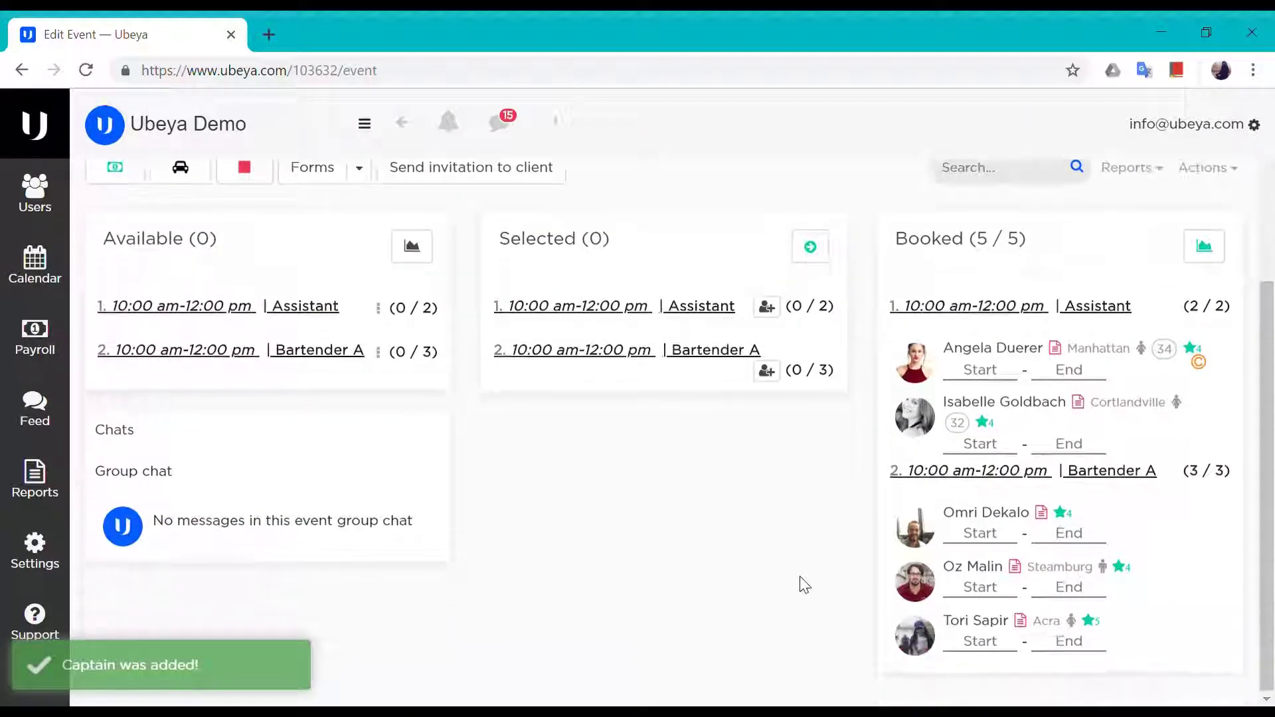
pyautogui.click(1200, 585)
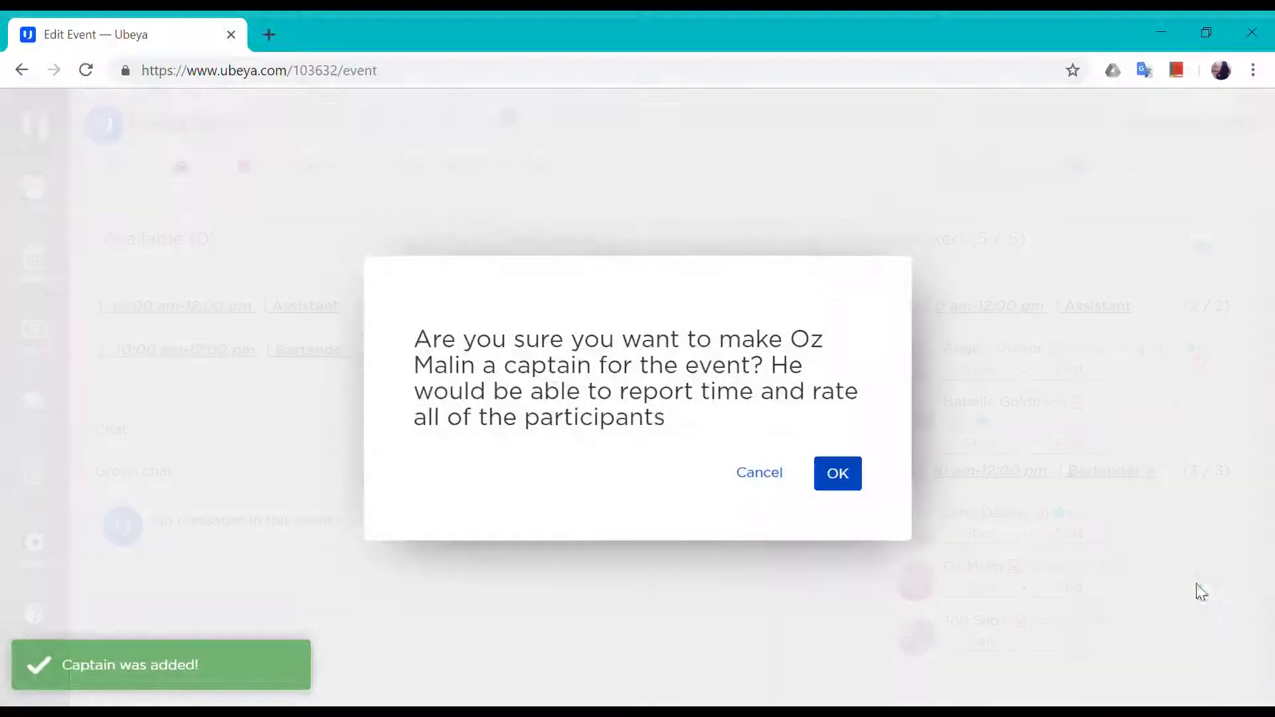
pyautogui.click(845, 470)
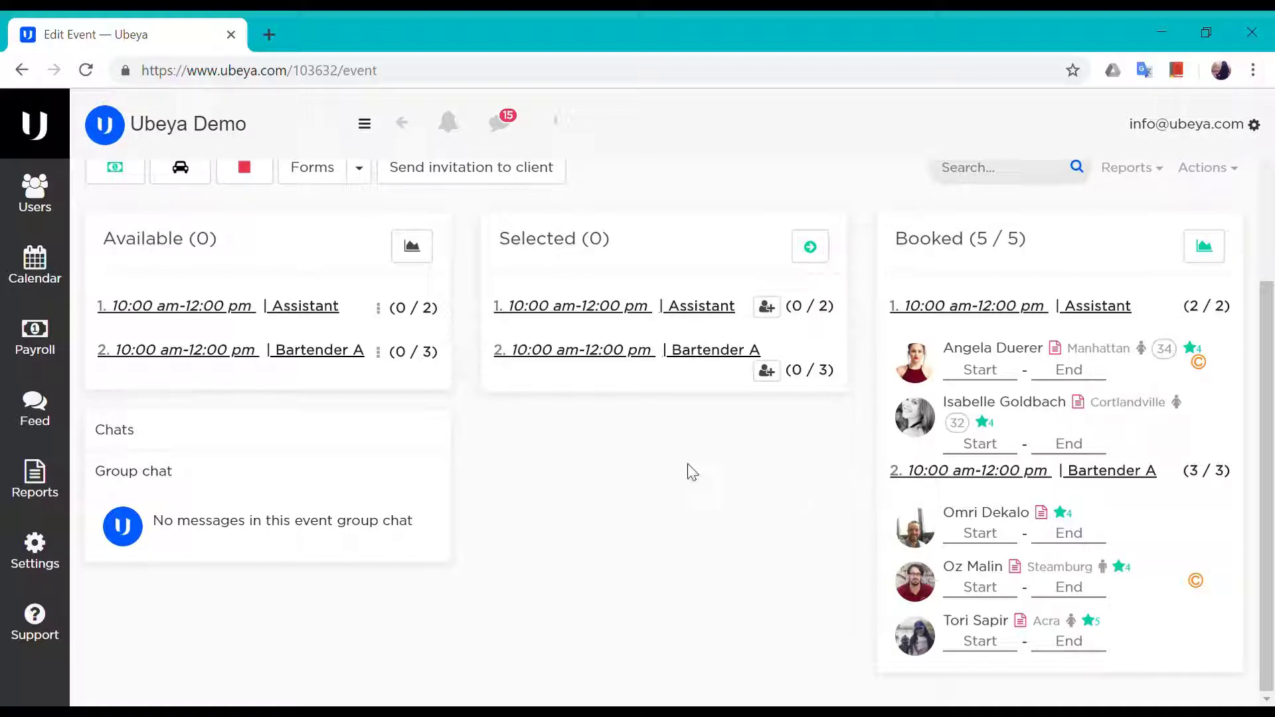
# - Send the message "Hey everyone!" in the event's group chat
pyautogui.click(229, 528)
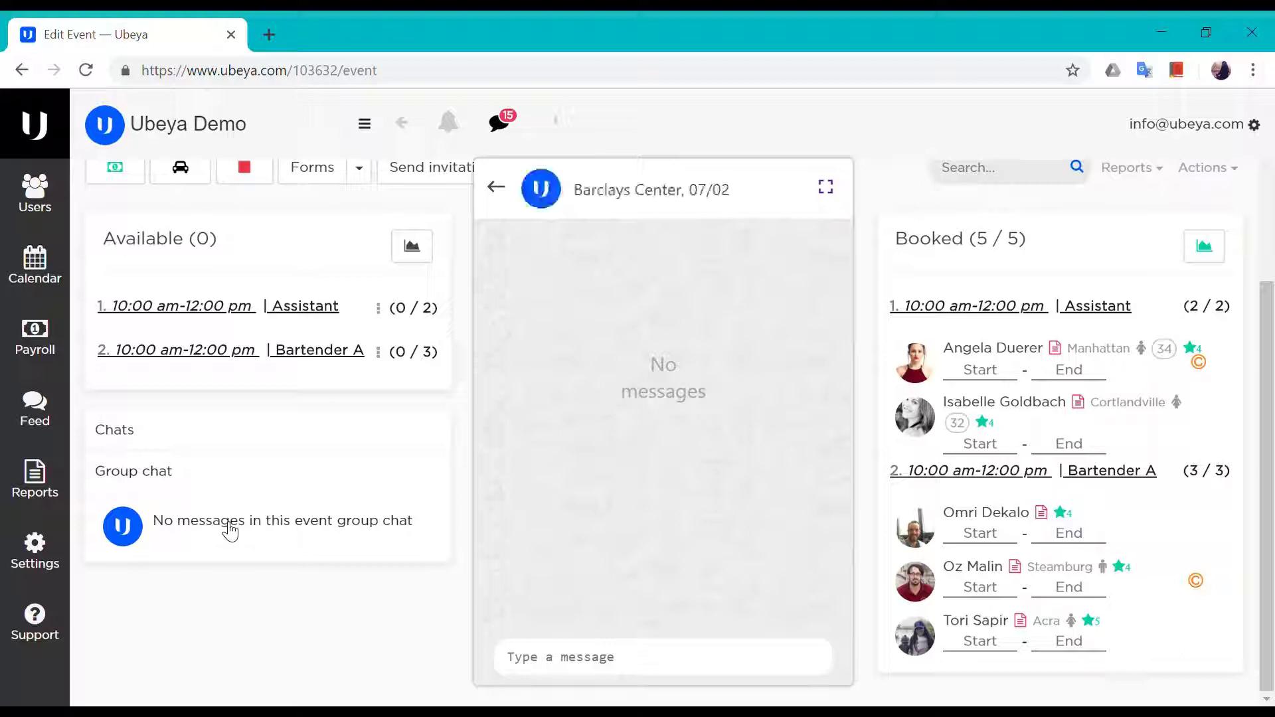
pyautogui.write('Hey everyone!')
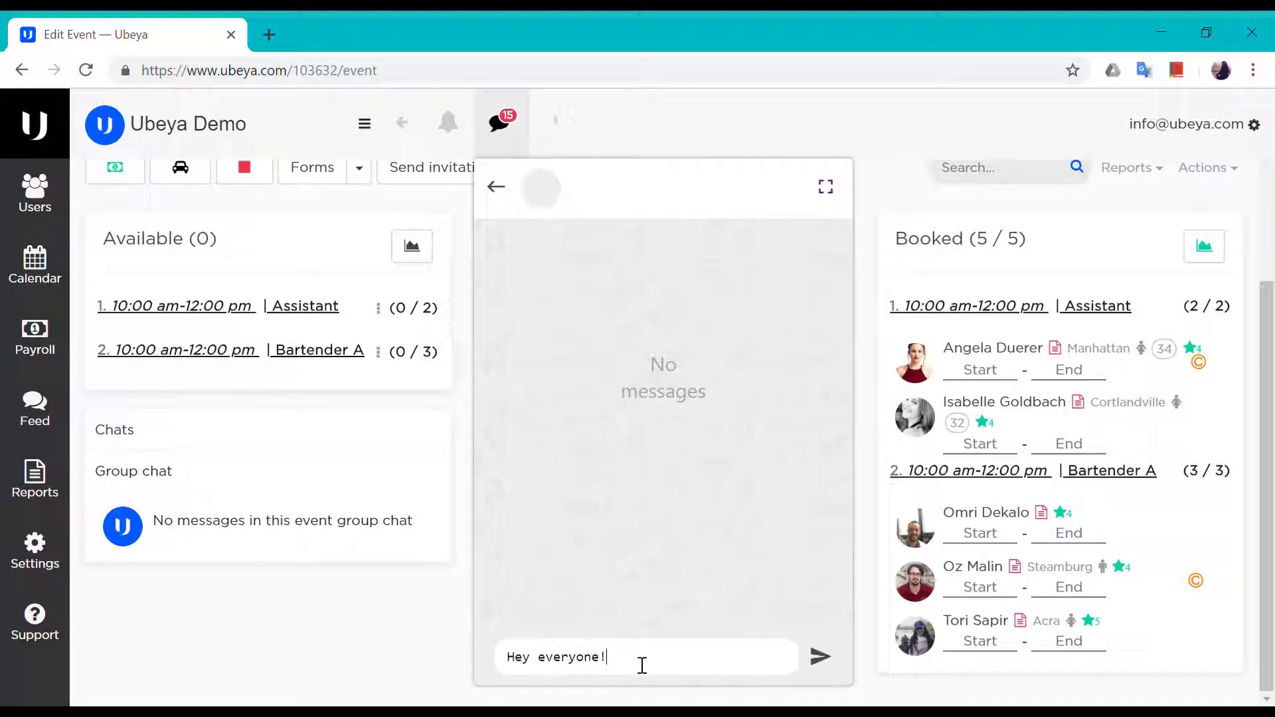
pyautogui.press('Return')
# - Close the event's registration and dismiss the notification to declined staff without sending it
pyautogui.scroll(4, 692, 410)
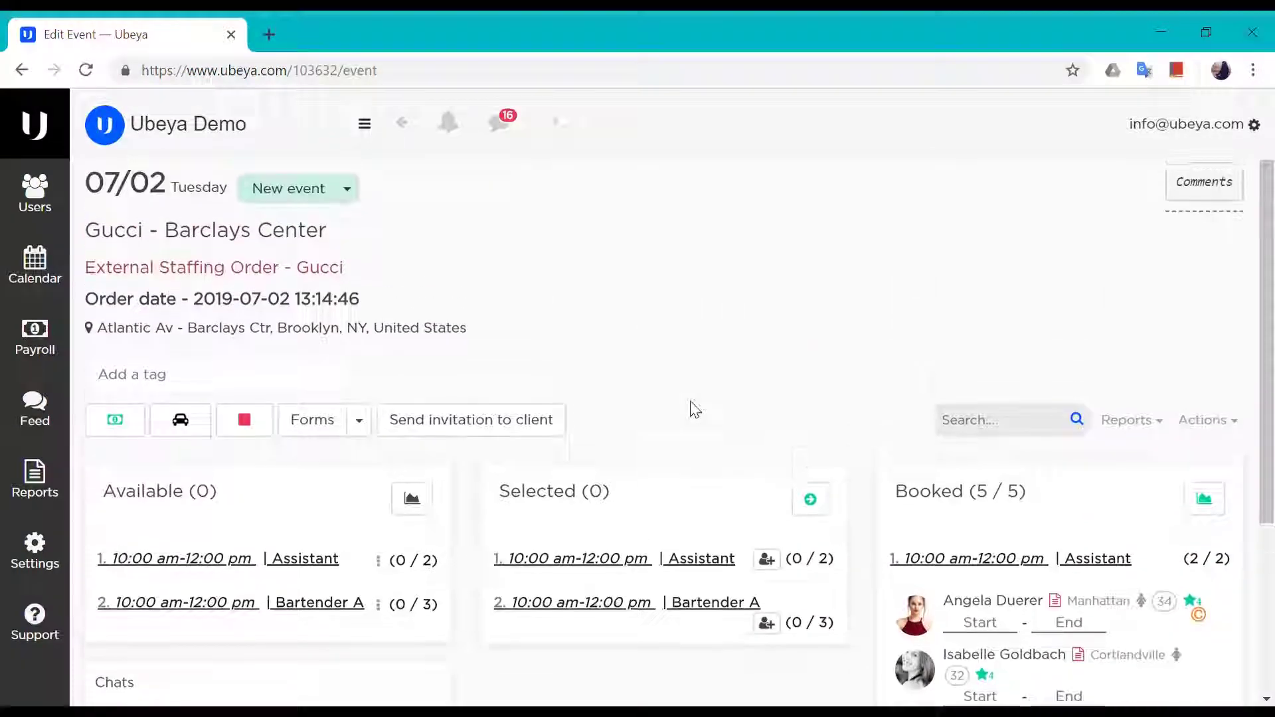
pyautogui.click(251, 438)
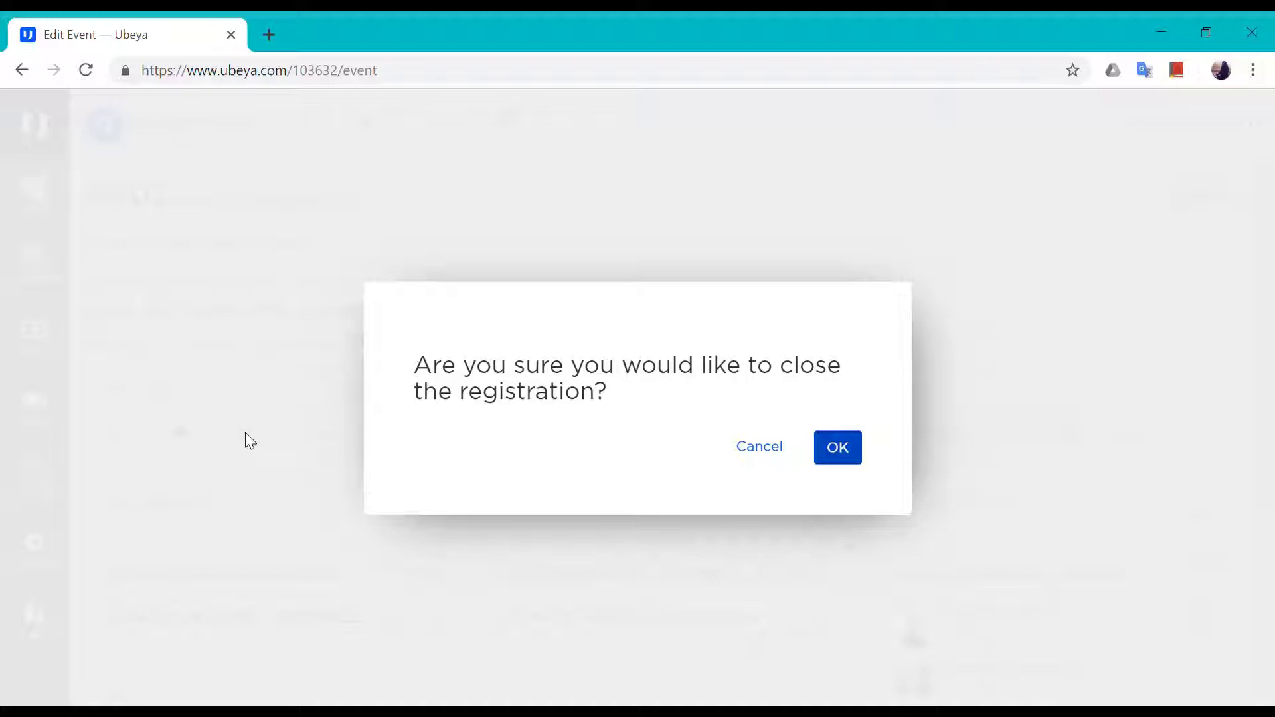
pyautogui.click(854, 457)
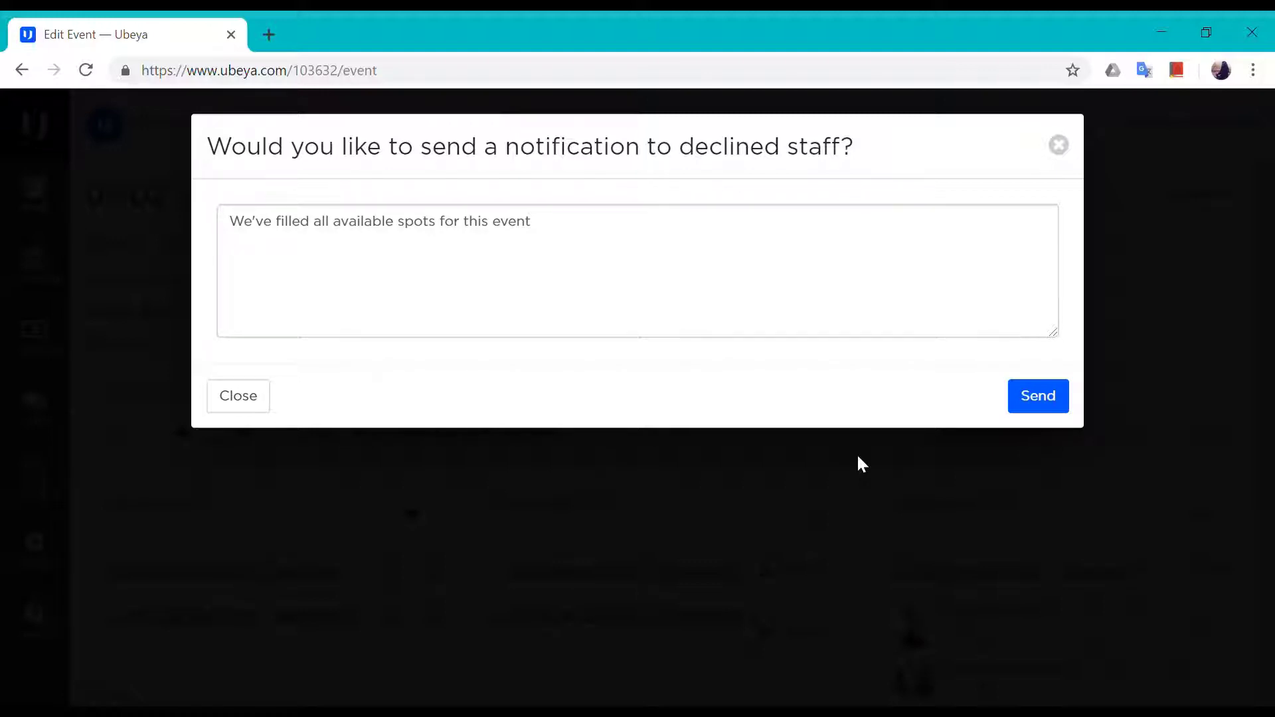
pyautogui.moveTo(624, 239); pyautogui.dragTo(365, 240)
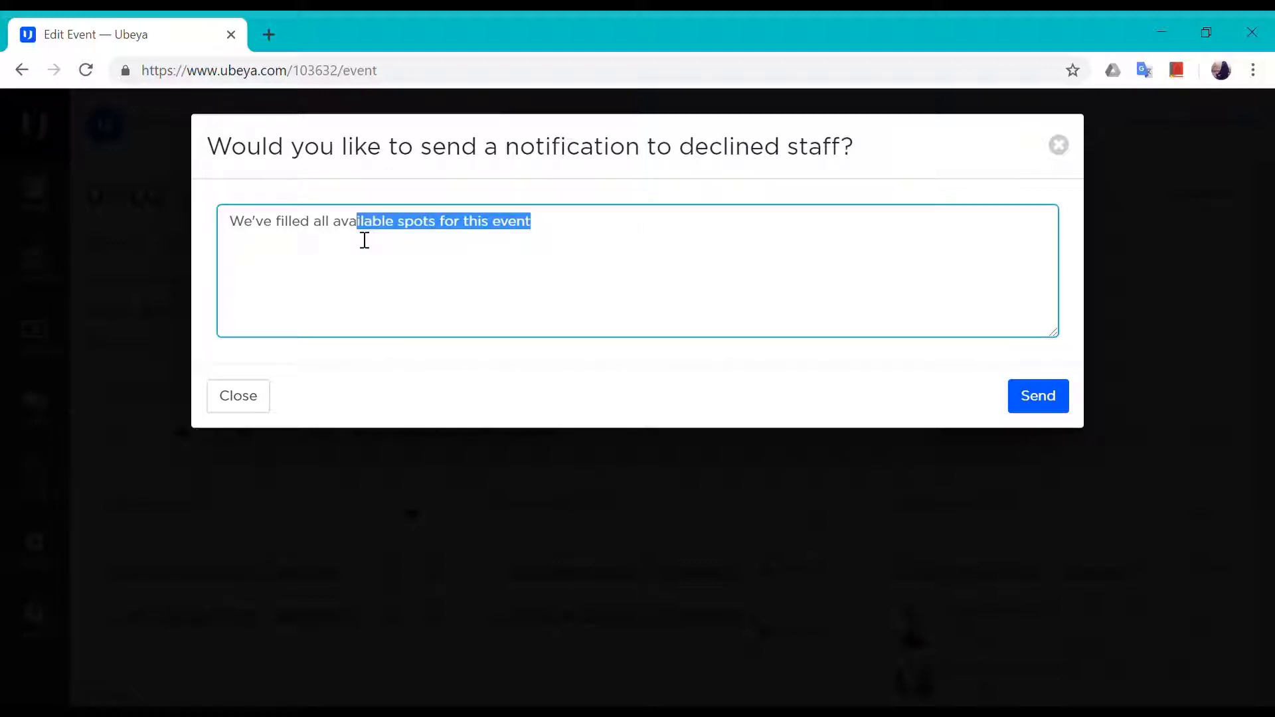
pyautogui.click(587, 231)
pyautogui.press('BackSpace')
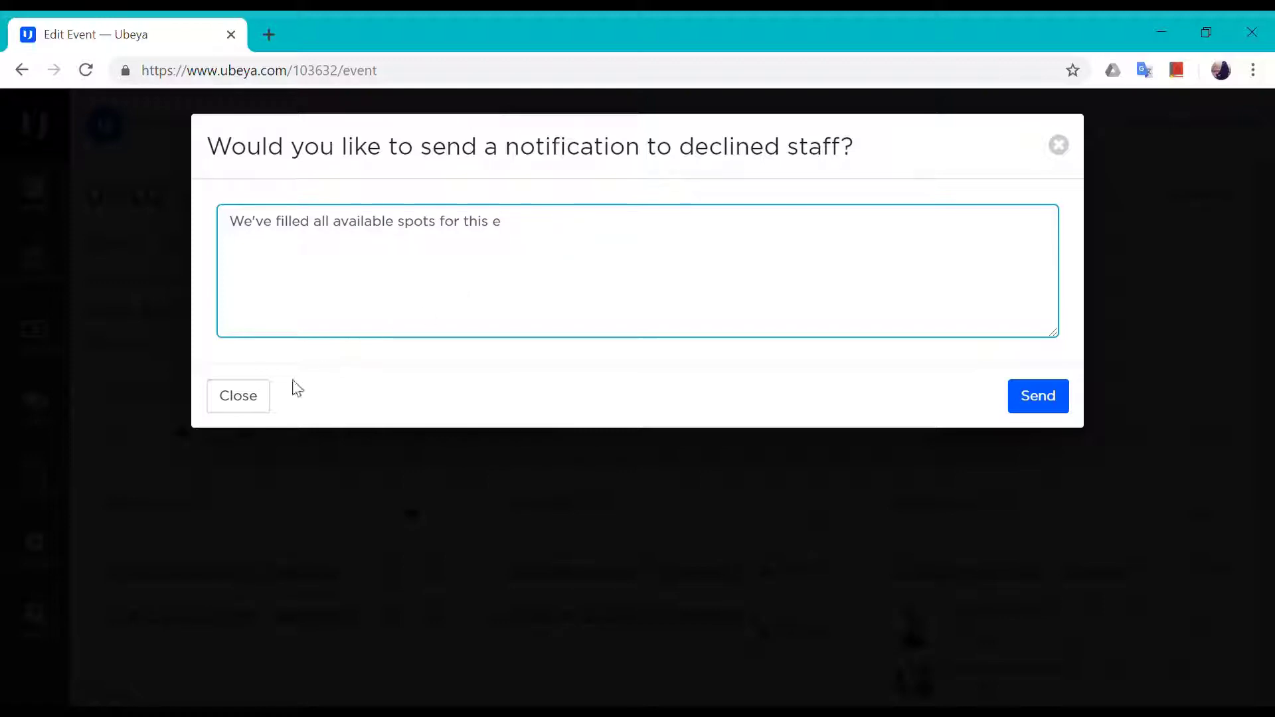
pyautogui.click(262, 396)
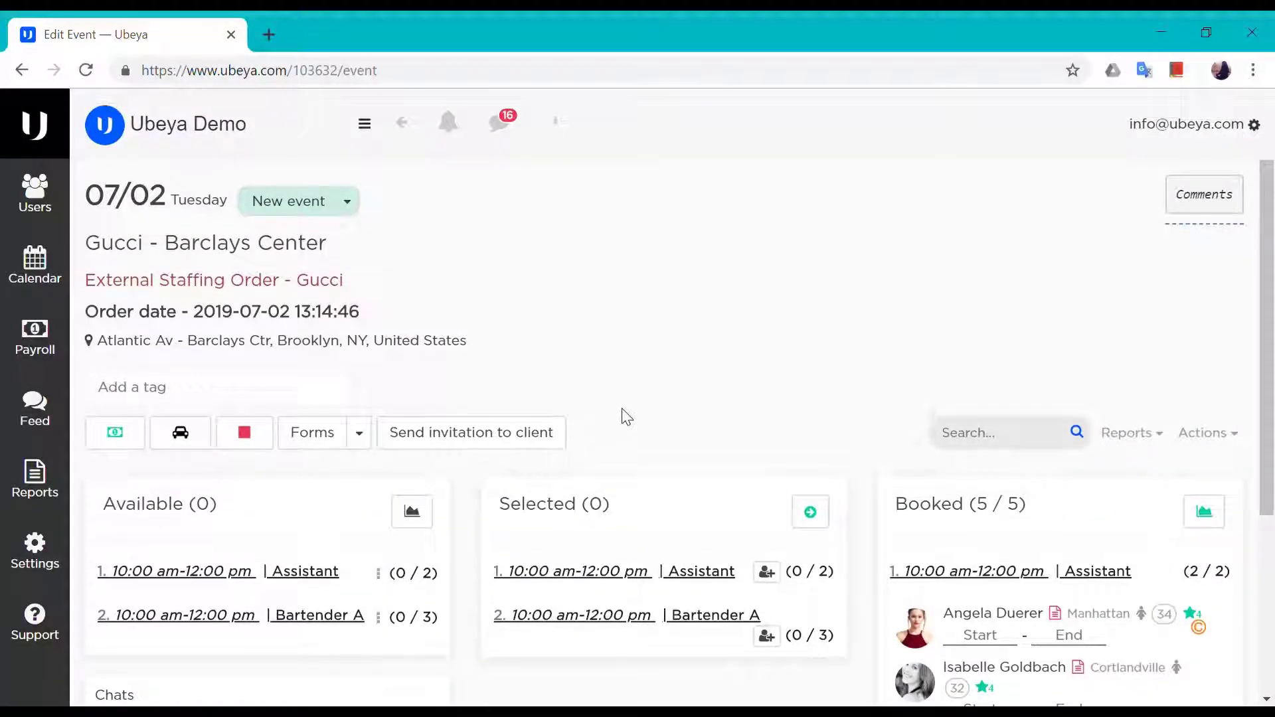
# - View the Barclays Center event's feed page and return to the event
pyautogui.scroll(-1, 624, 428)
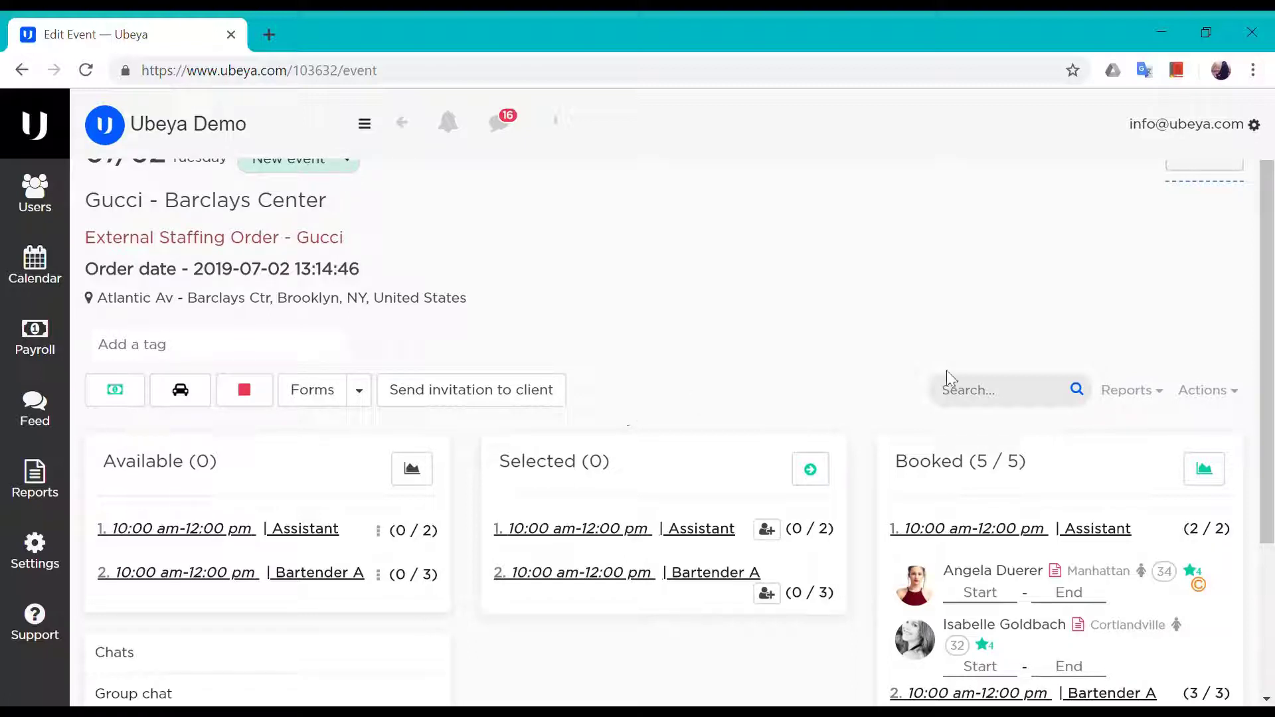
pyautogui.click(1226, 387)
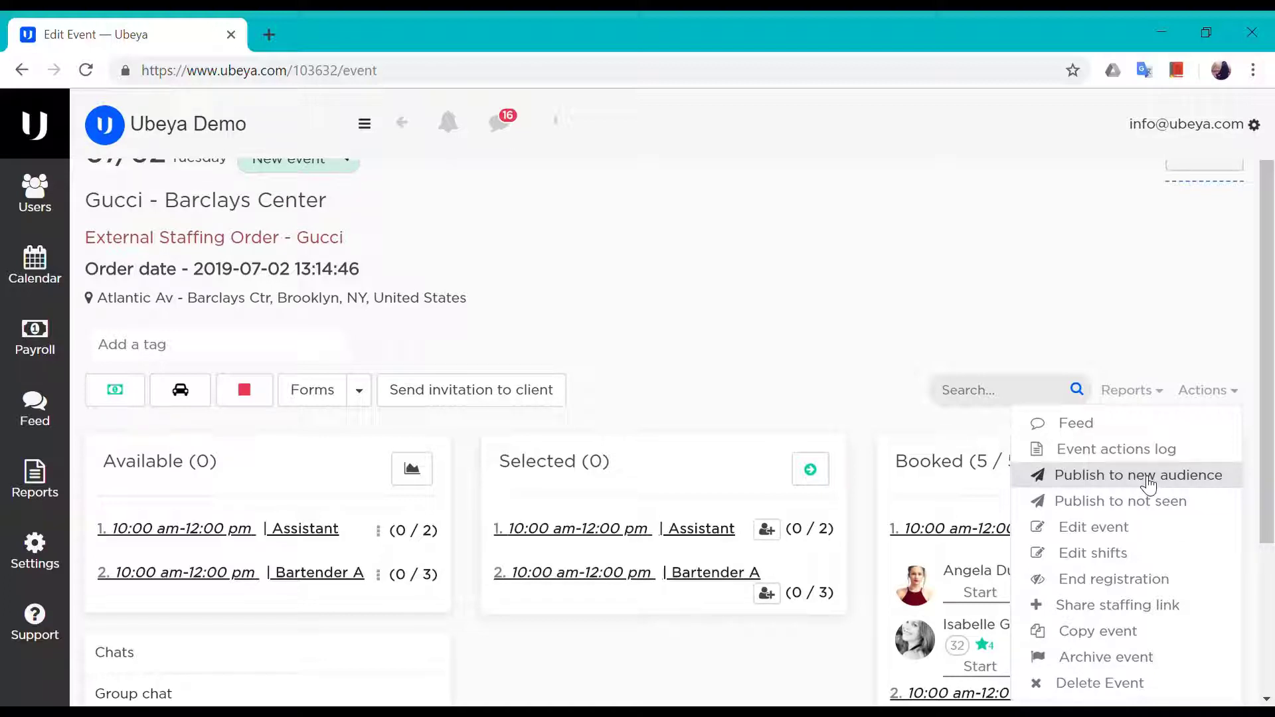
pyautogui.click(1095, 430)
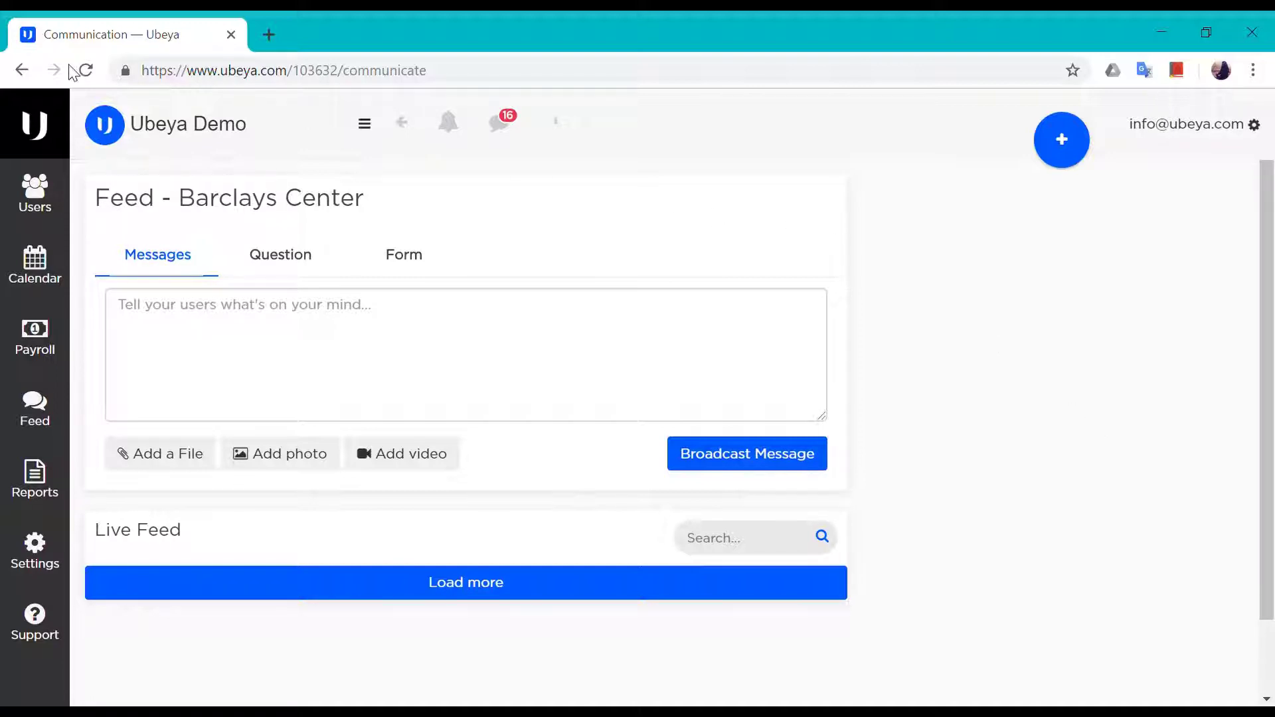
pyautogui.click(22, 71)
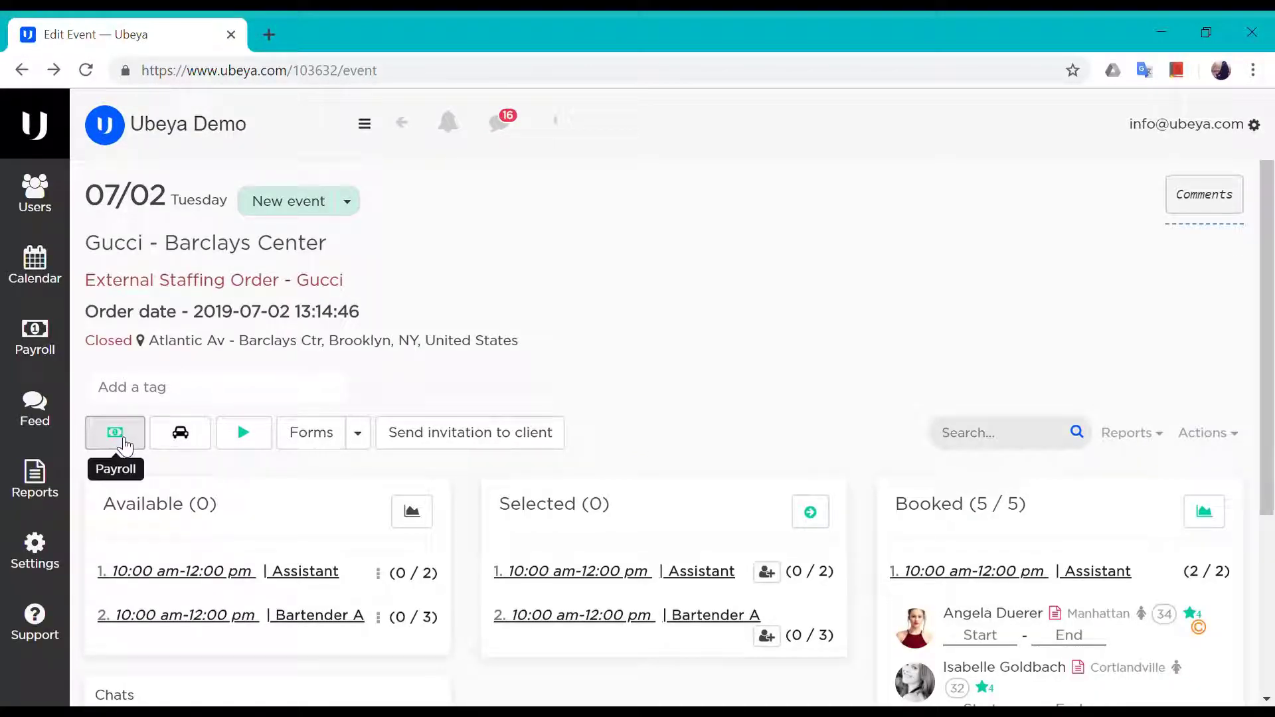
# - Open the event's payroll and automatically fill all empty shift times from the defined shift hours
pyautogui.click(125, 445)
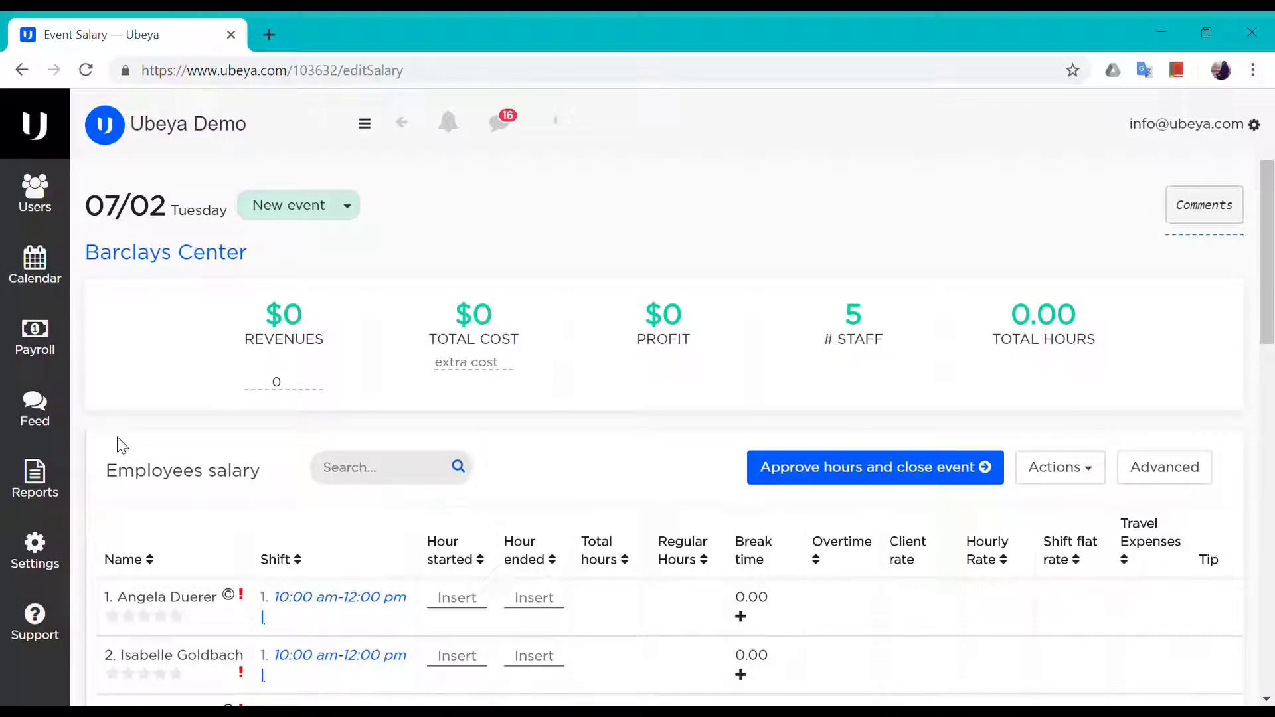
pyautogui.scroll(-2, 183, 647)
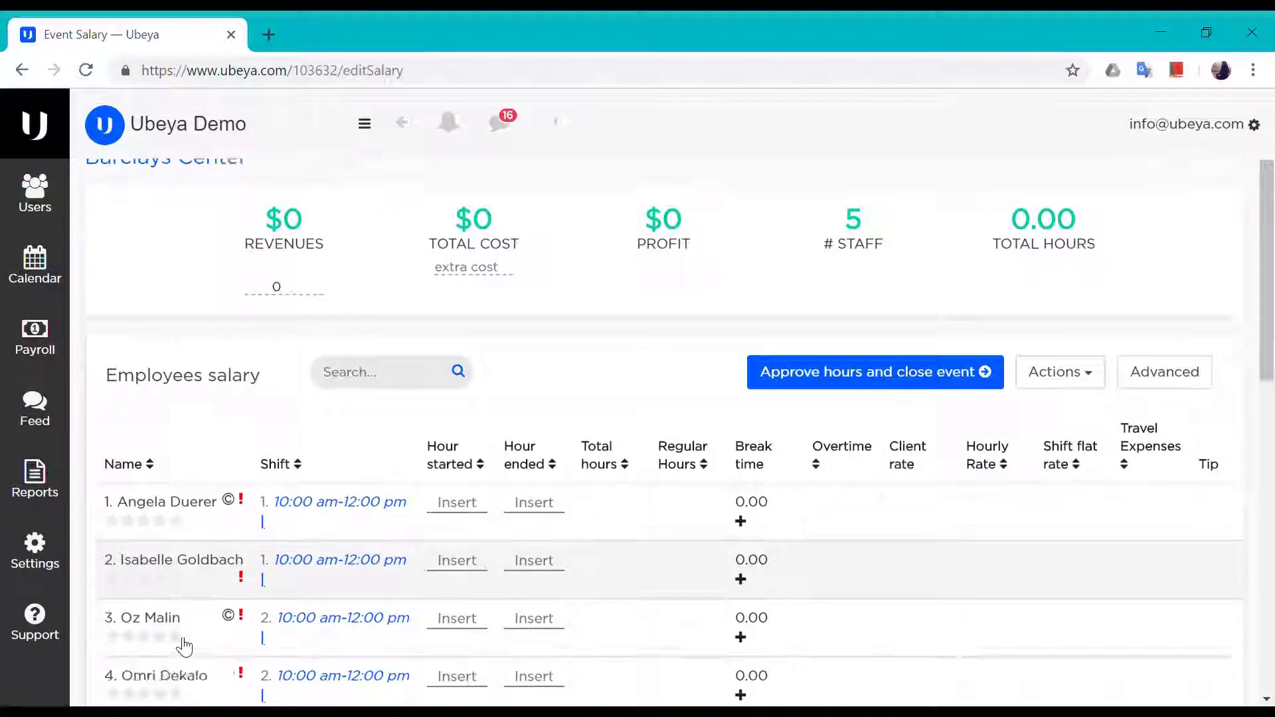
pyautogui.scroll(-1, 185, 648)
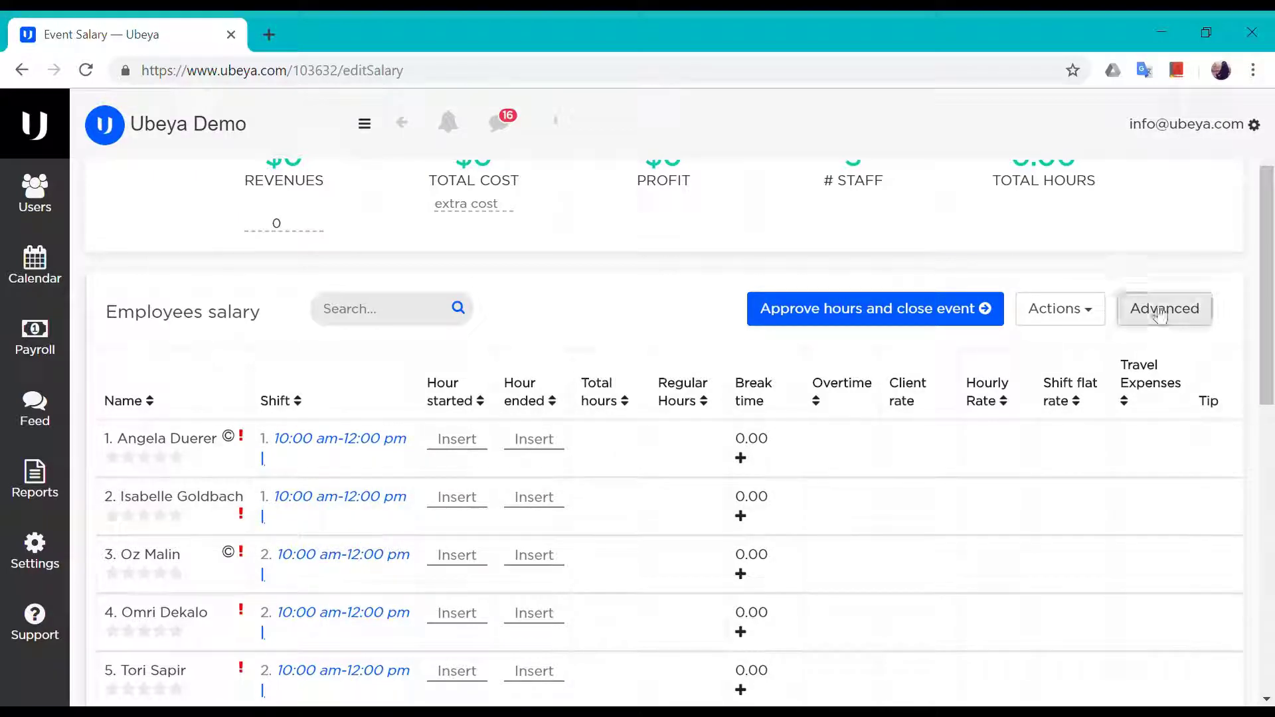
pyautogui.click(1164, 316)
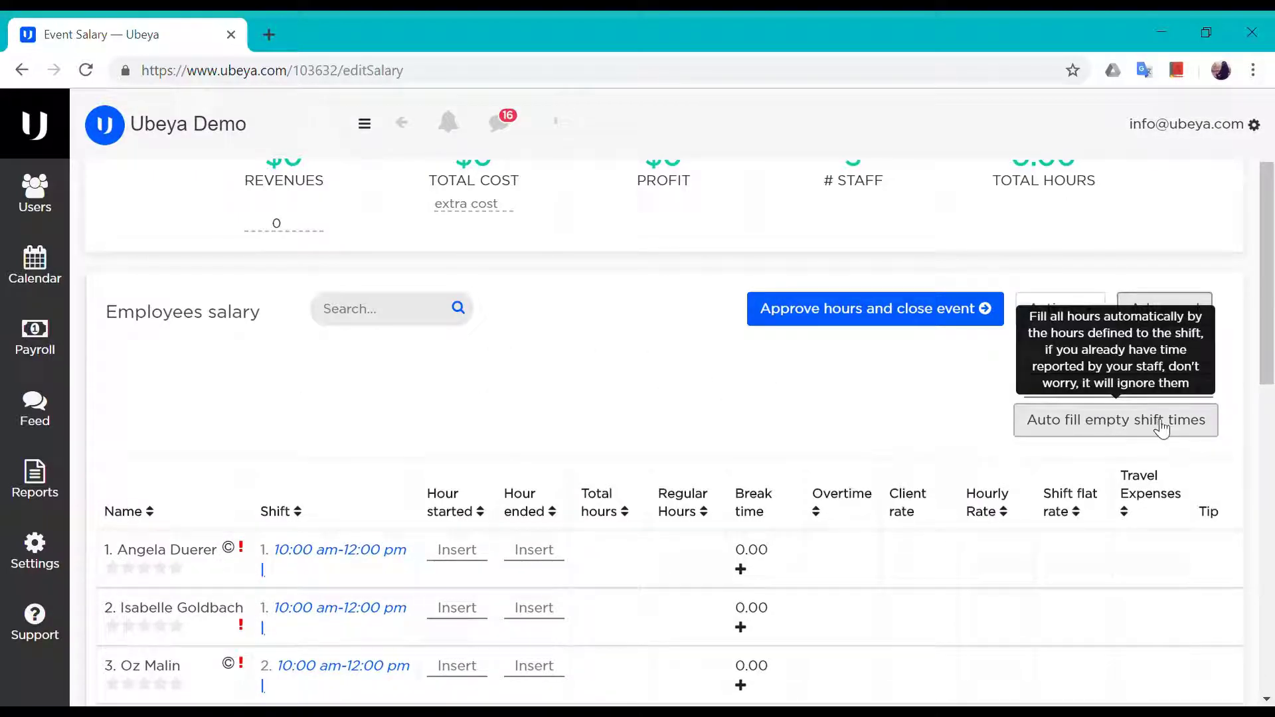
pyautogui.click(1123, 420)
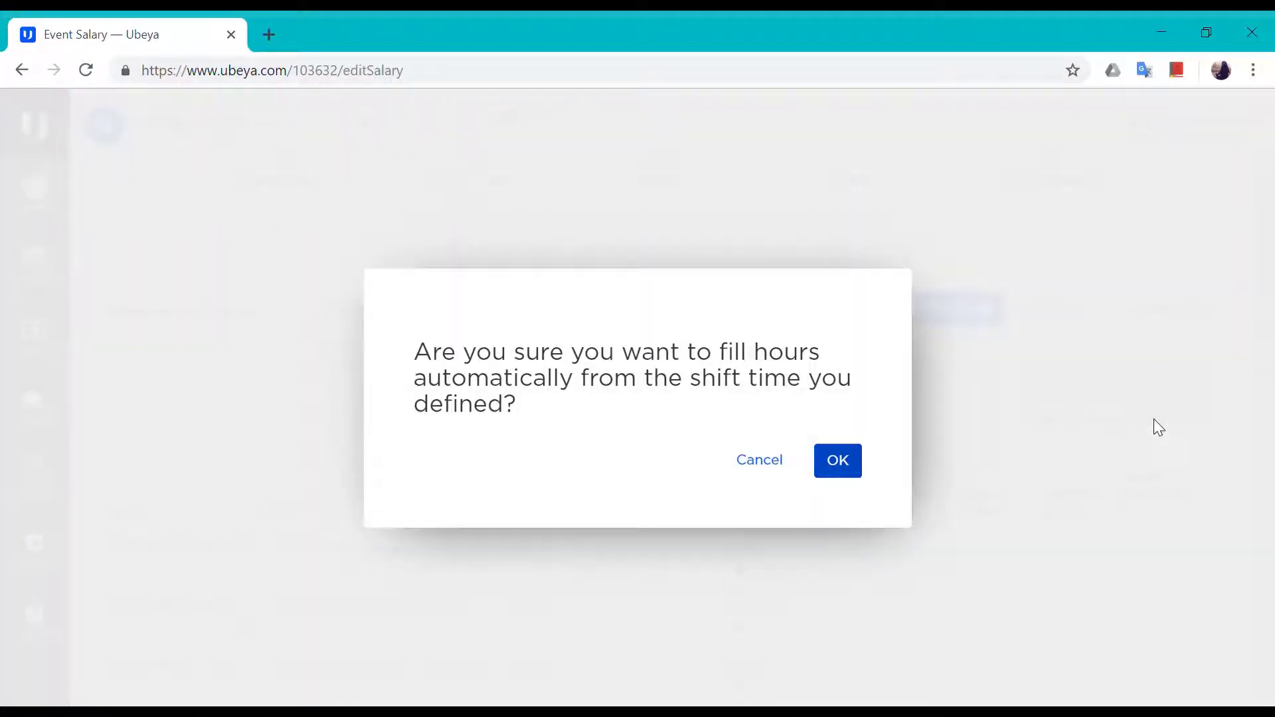
pyautogui.click(823, 479)
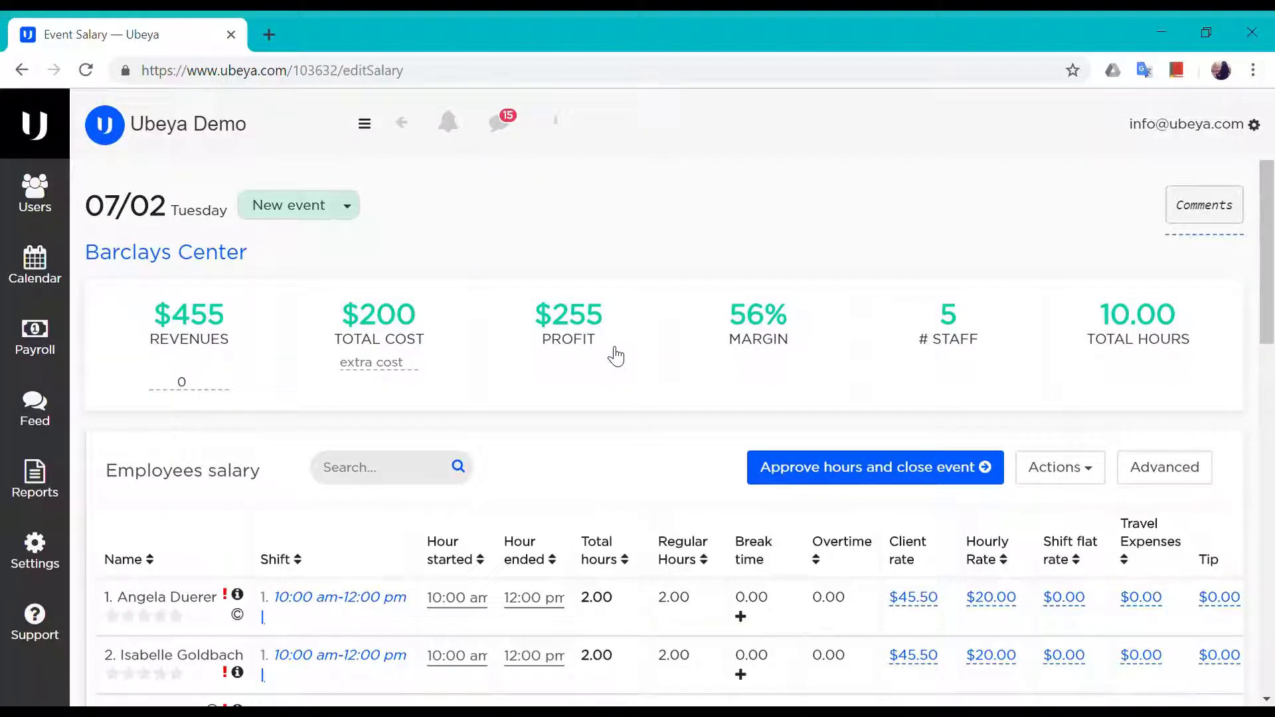
# - Set the hour ended of the first employee in the salary table to 1:20 pm
pyautogui.scroll(-2, 614, 356)
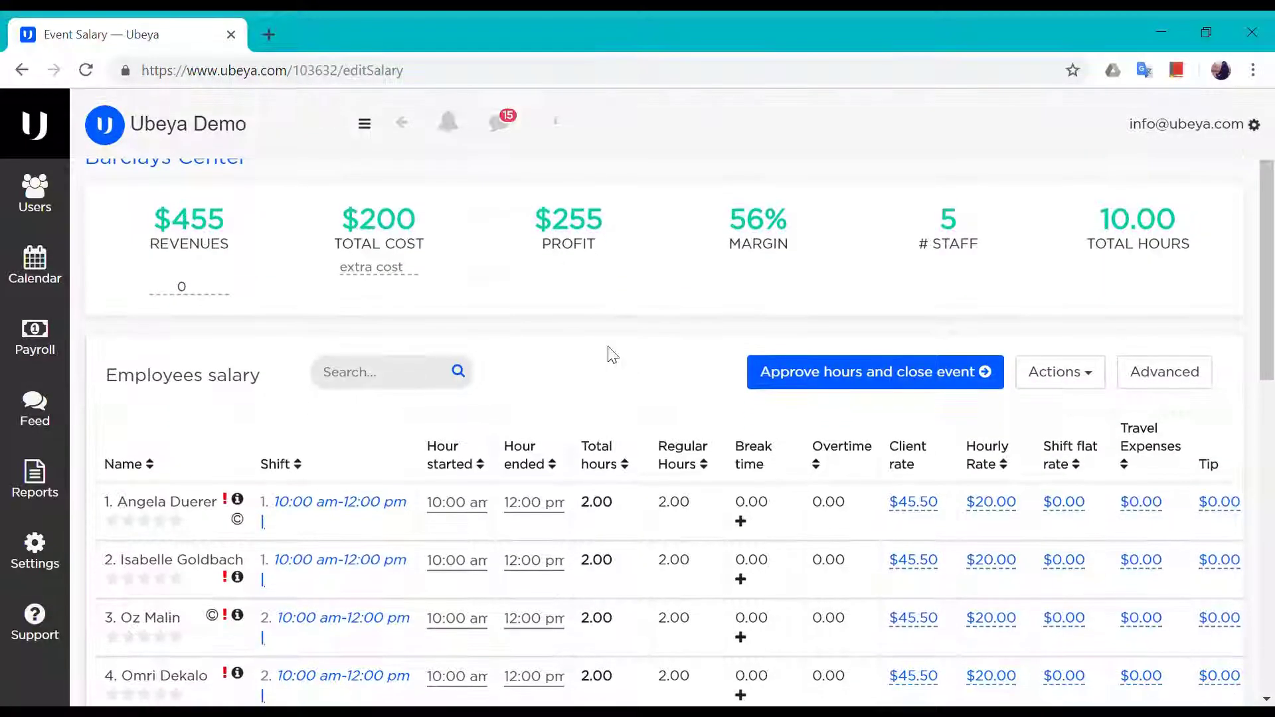
pyautogui.click(553, 507)
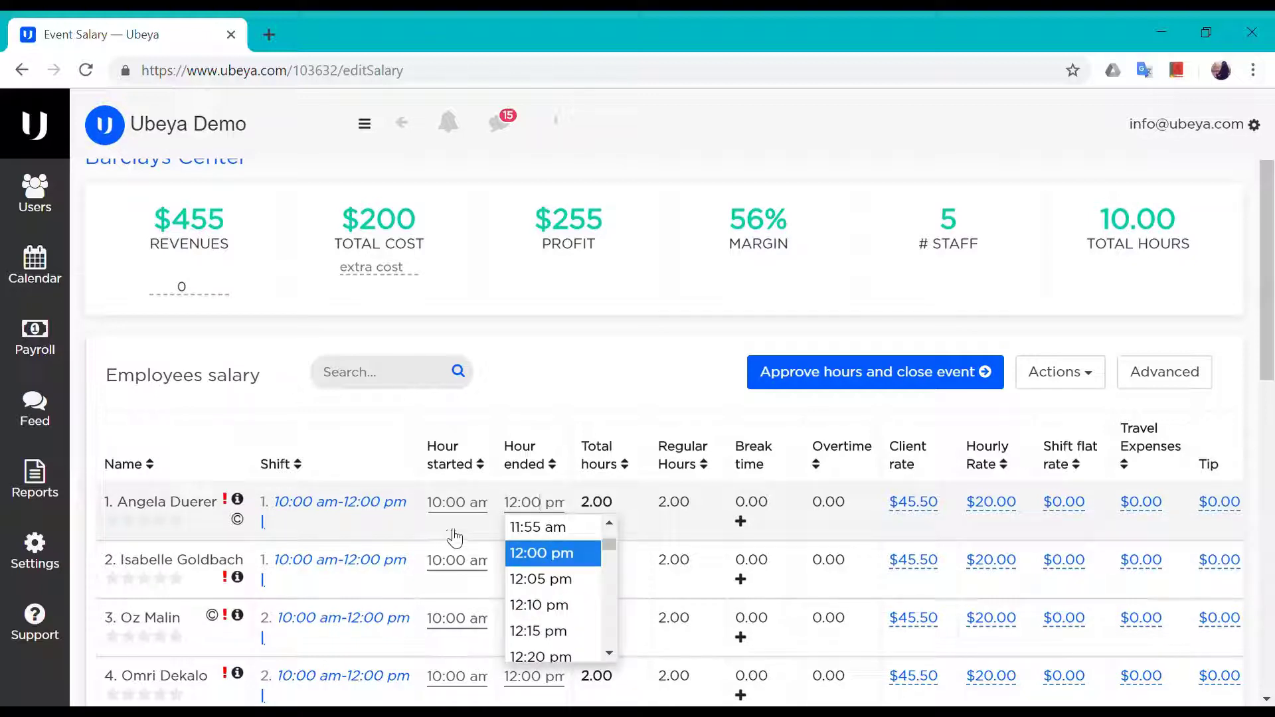
pyautogui.scroll(-4, 532, 591)
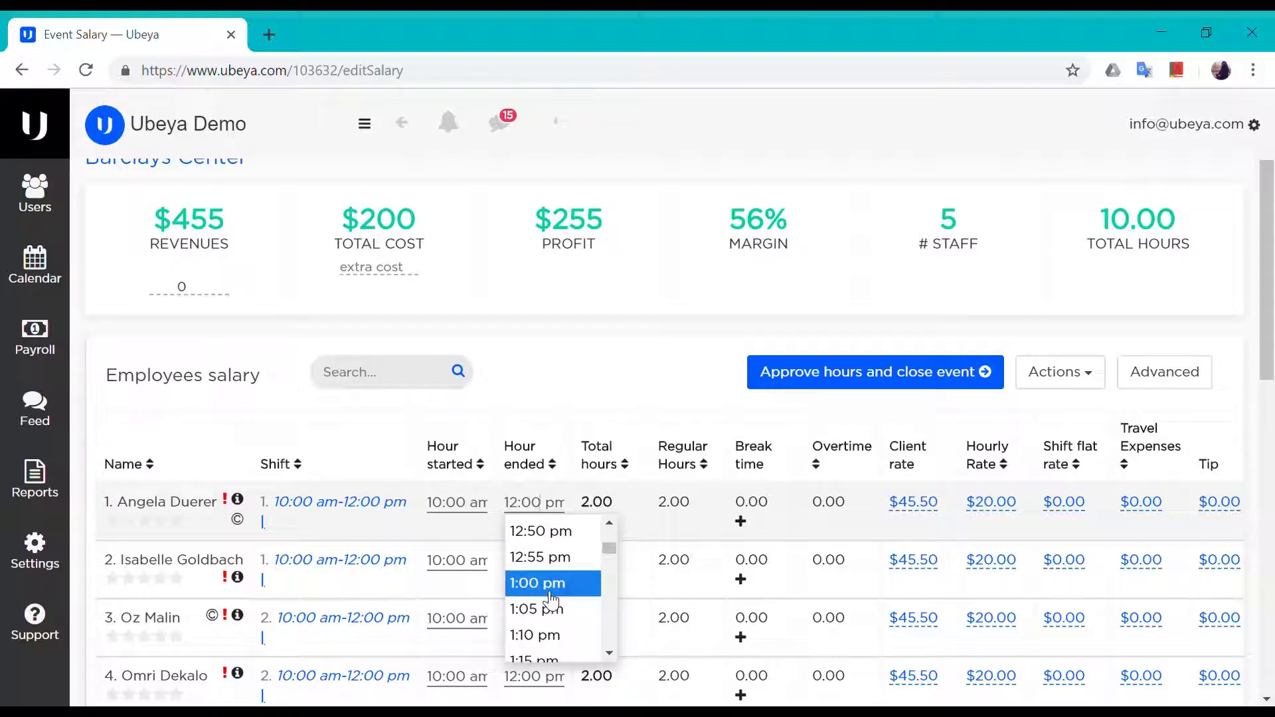
pyautogui.scroll(-2, 571, 591)
pyautogui.click(566, 568)
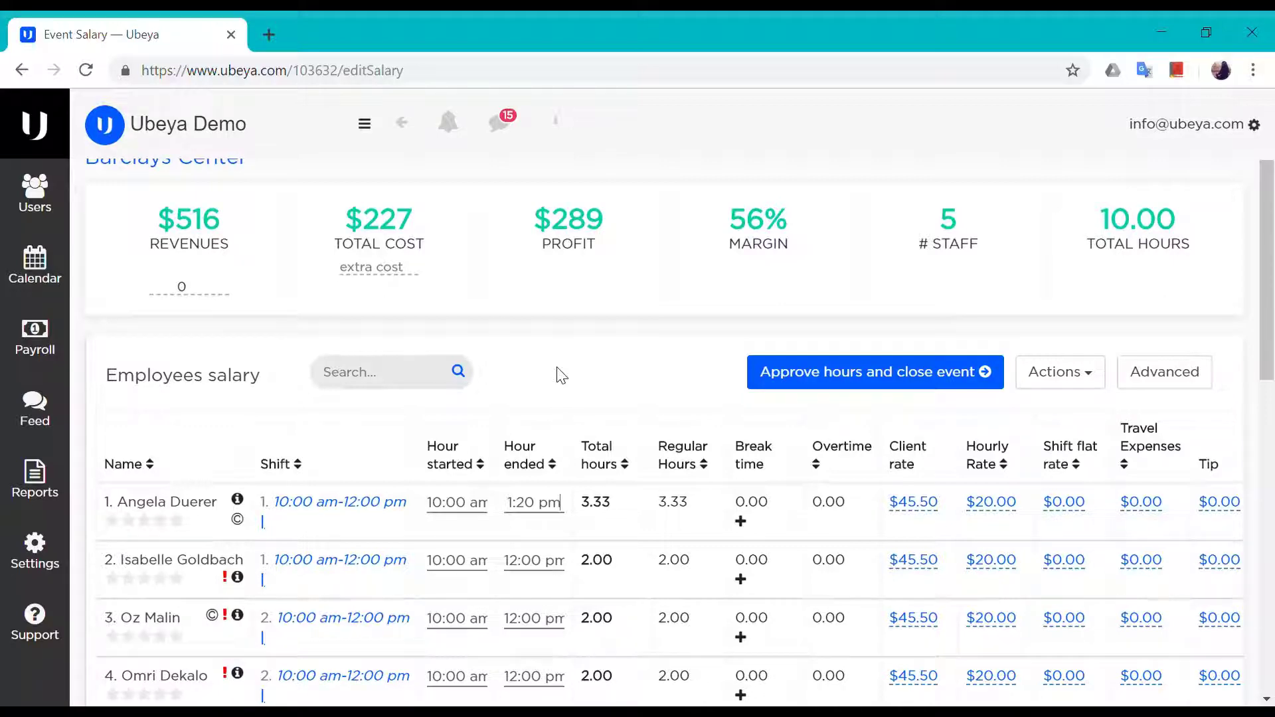
# - Review the remaining columns of the salary table and zoom in on the event's location on the live map
pyautogui.hscroll(4, 988, 512)
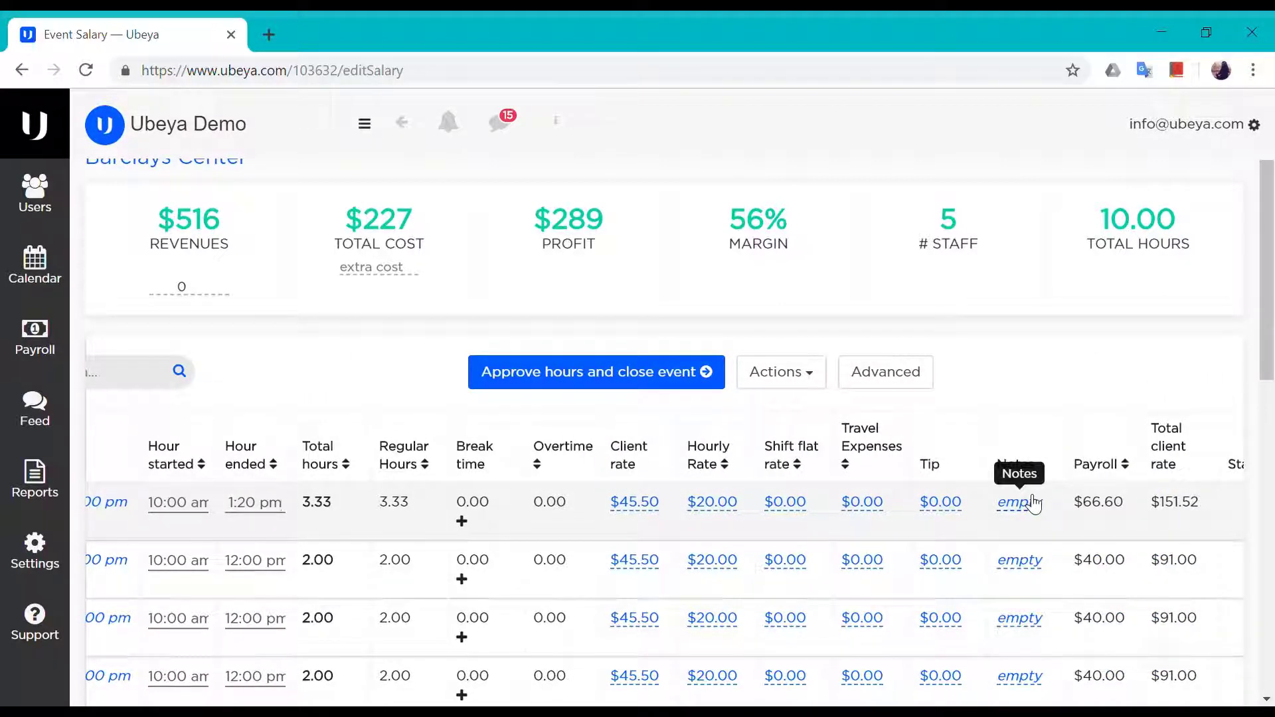
pyautogui.scroll(-5, 1034, 505)
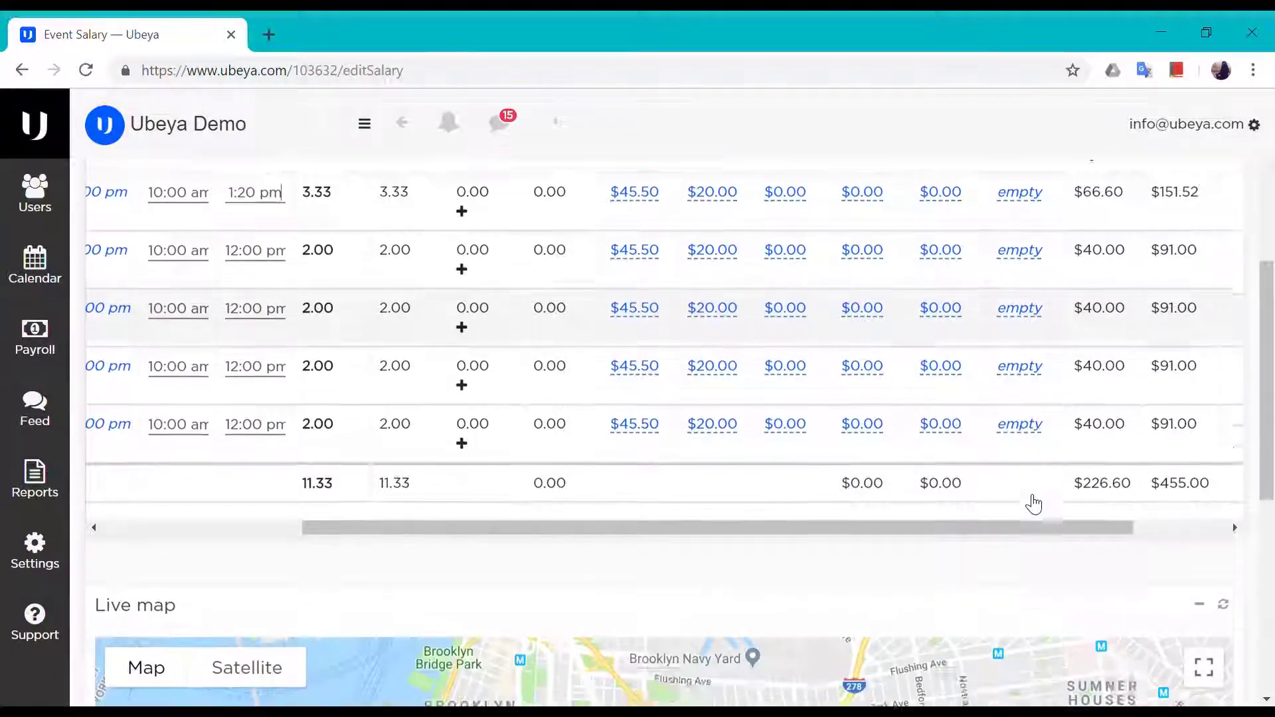
pyautogui.scroll(-5, 1035, 505)
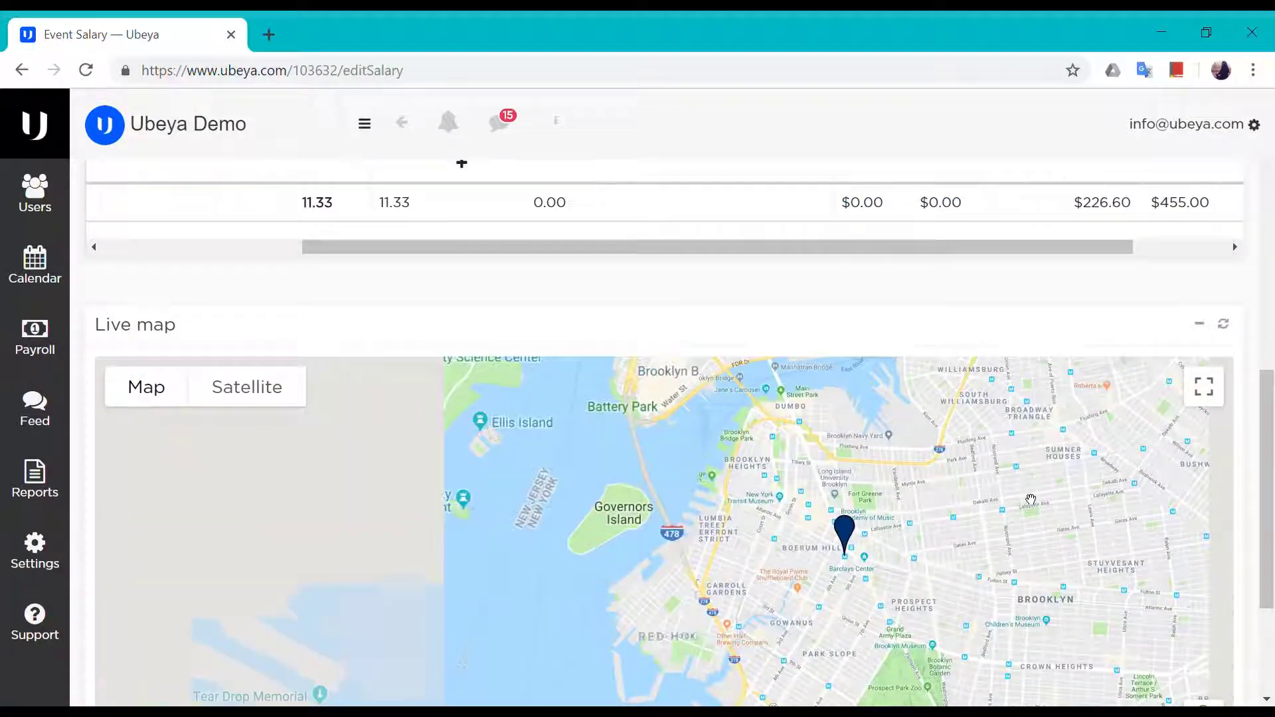
pyautogui.scroll(3, 1031, 499)
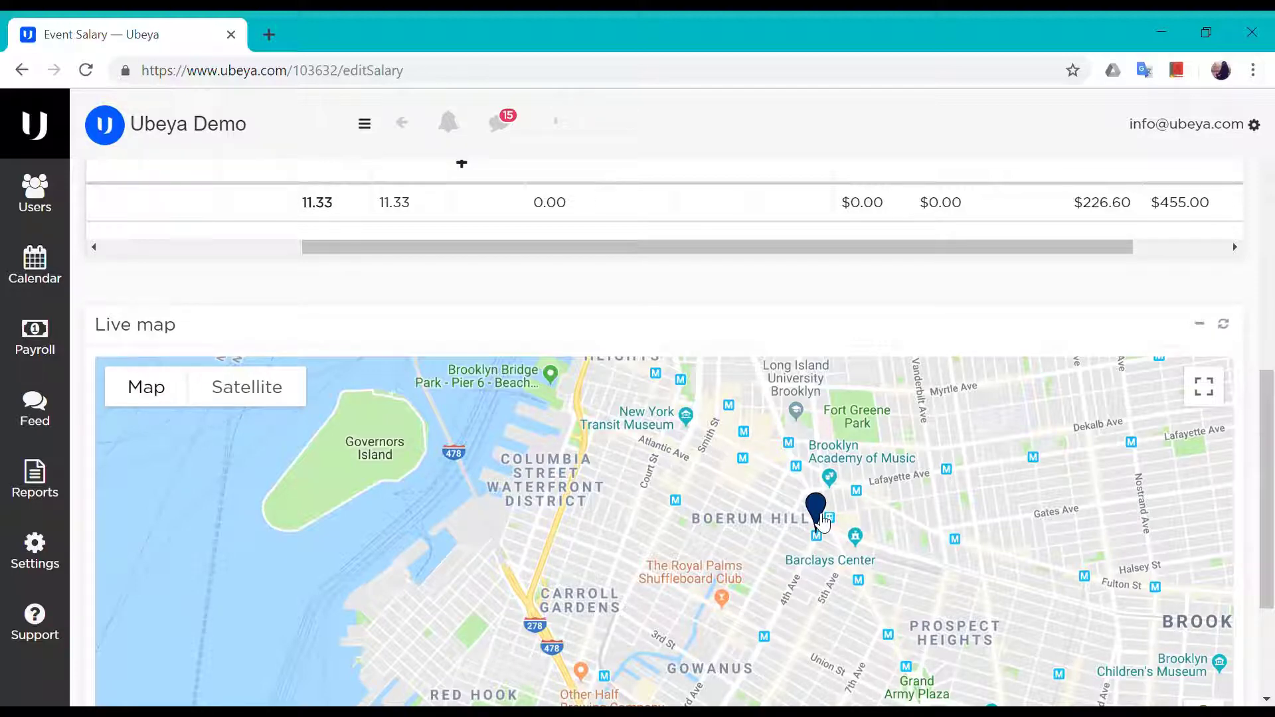
pyautogui.moveTo(1272, 528); pyautogui.dragTo(1241, 309)
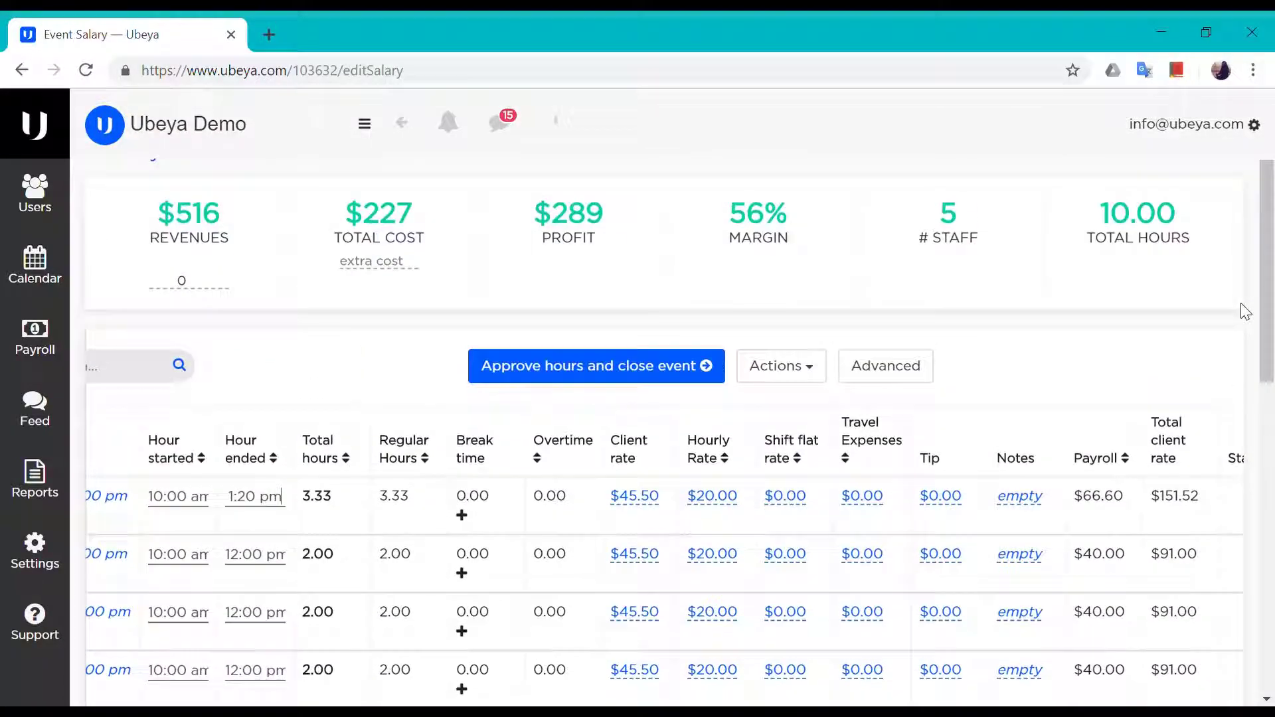
# - Approve the employees' hours and close the Barclays Center event
pyautogui.hscroll(-4, 404, 423)
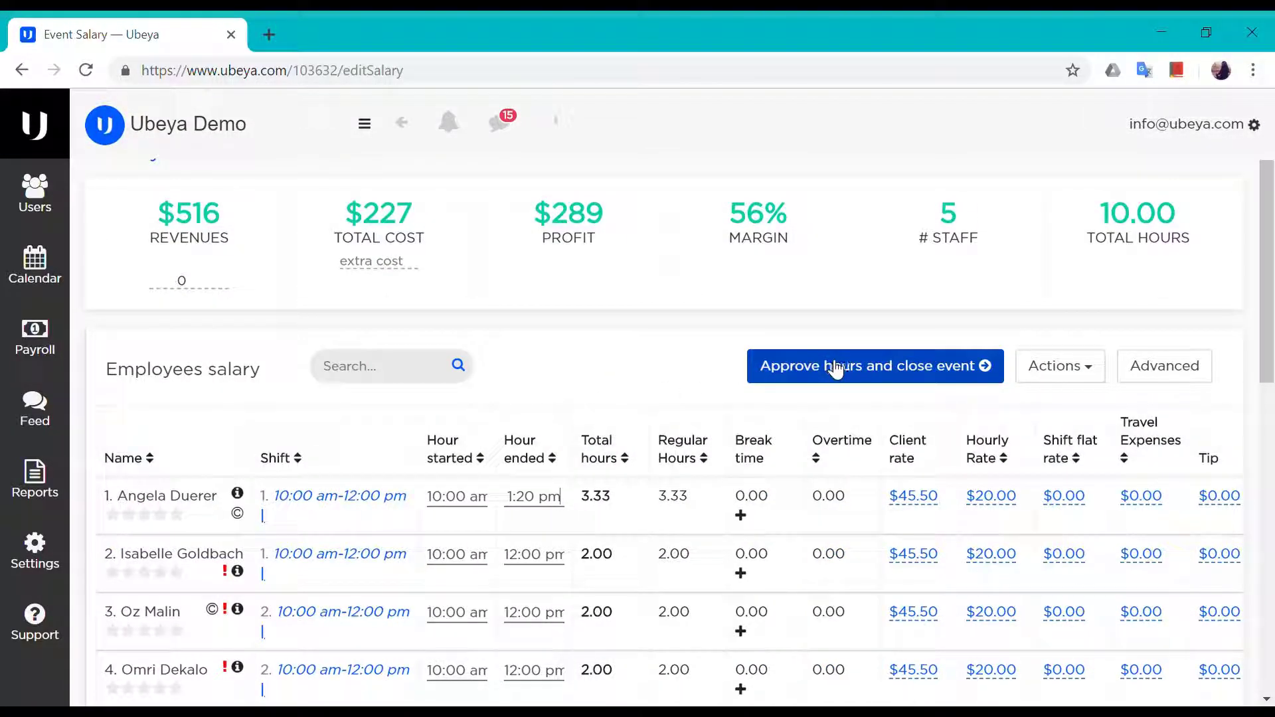
pyautogui.click(835, 370)
pyautogui.click(837, 447)
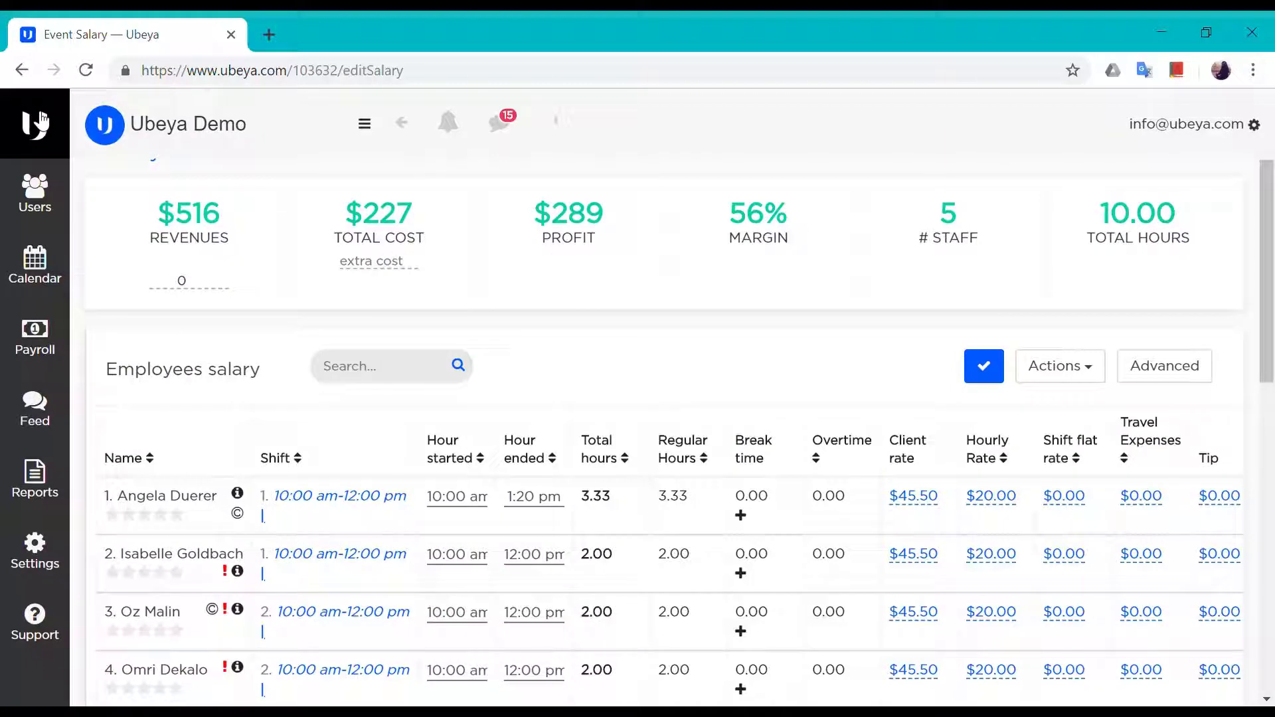
# - Leave the event's payroll, go to the events calendar and open the archived events
pyautogui.click(41, 119)
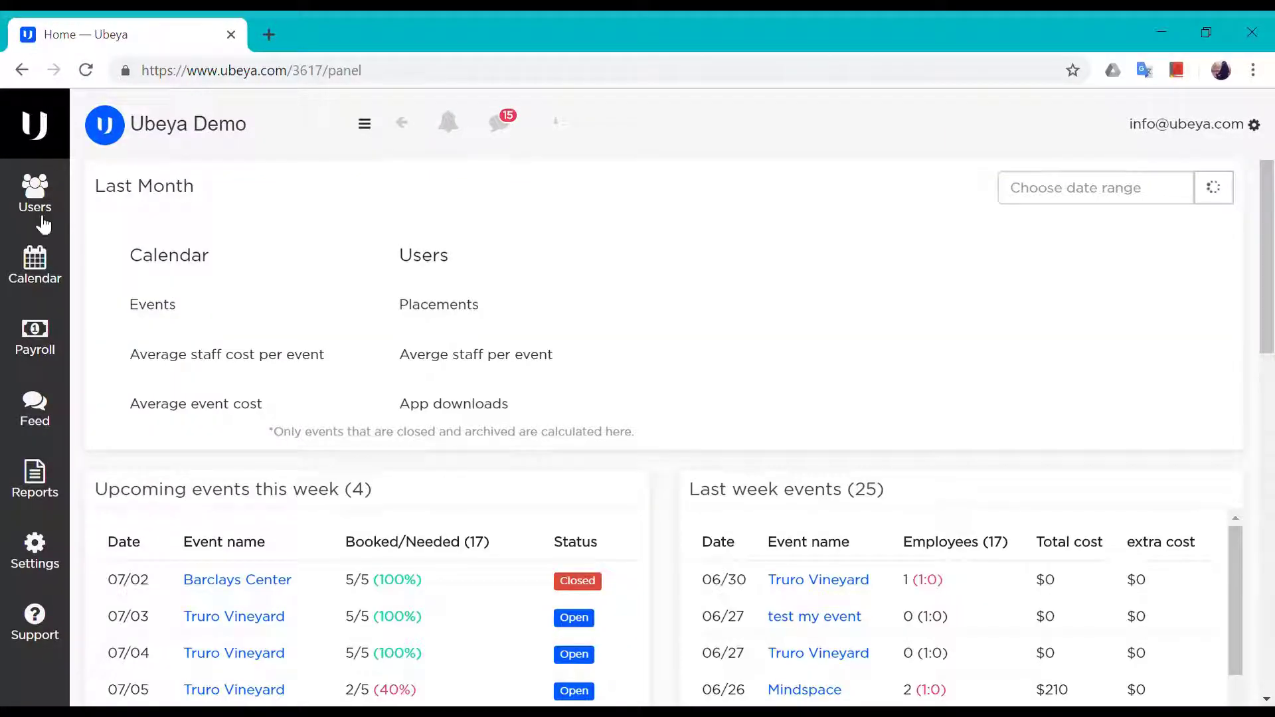
pyautogui.click(41, 256)
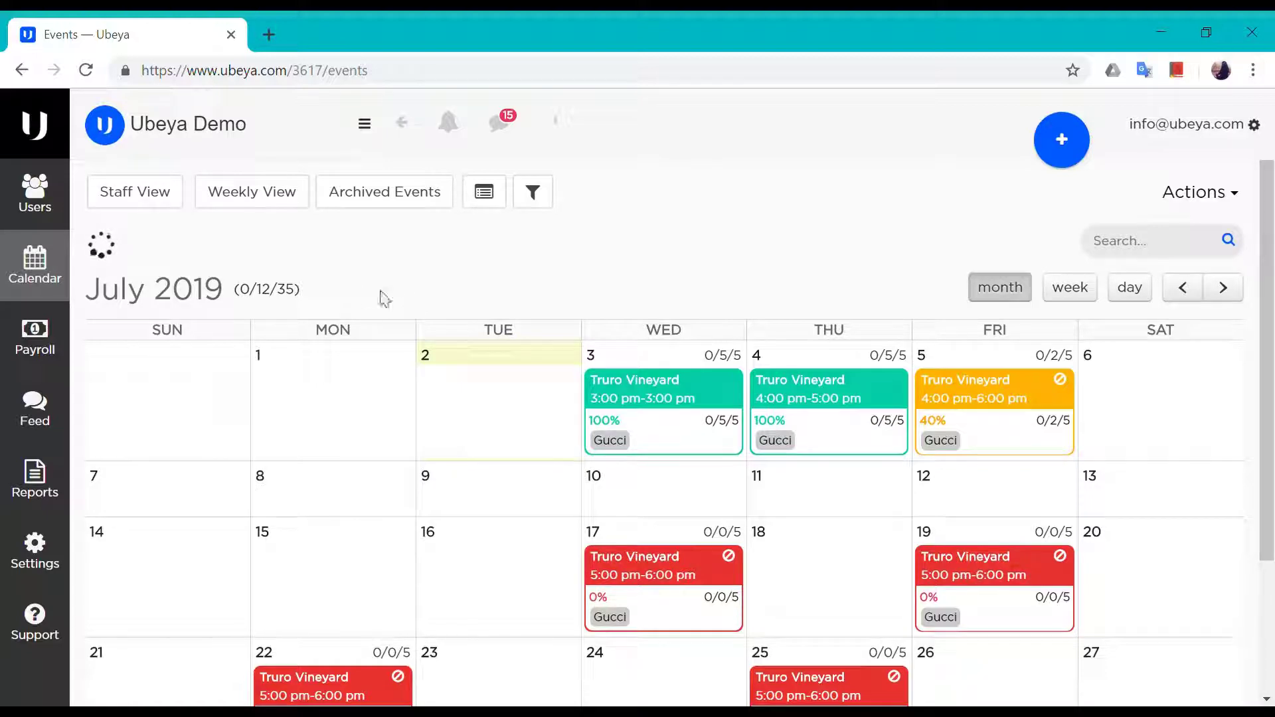
pyautogui.click(359, 205)
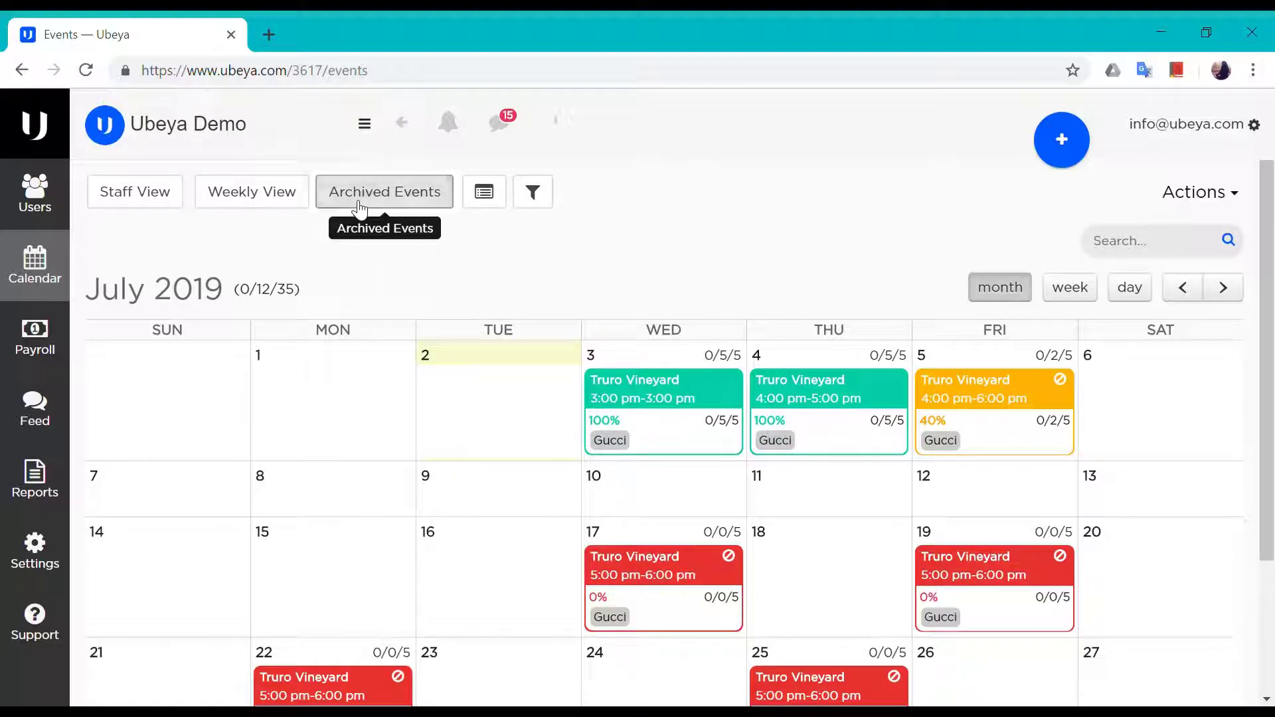